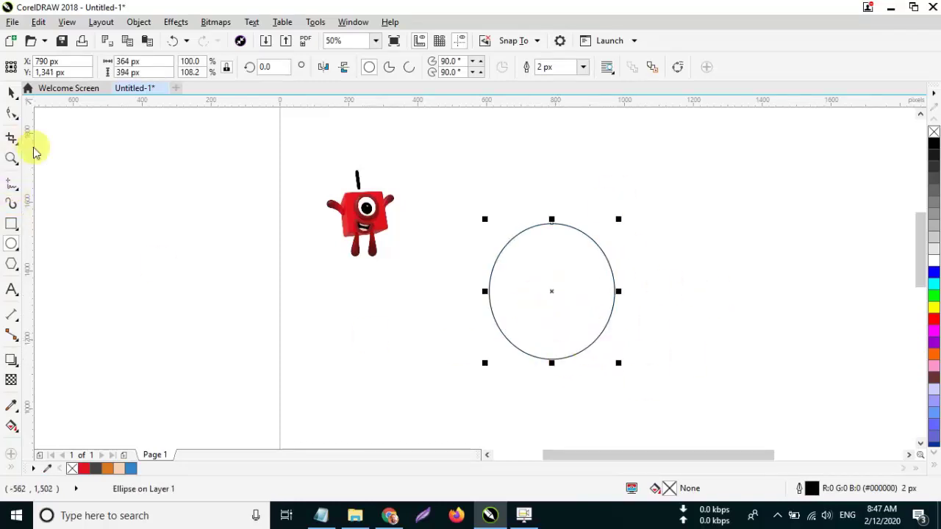
Step: Start the hair outline with Bézier curves from the head circle's top to its left edge, then down to its lower left
{"action": "left_click", "coordinate": [16, 184]}
{"action": "left_click", "coordinate": [52, 213]}
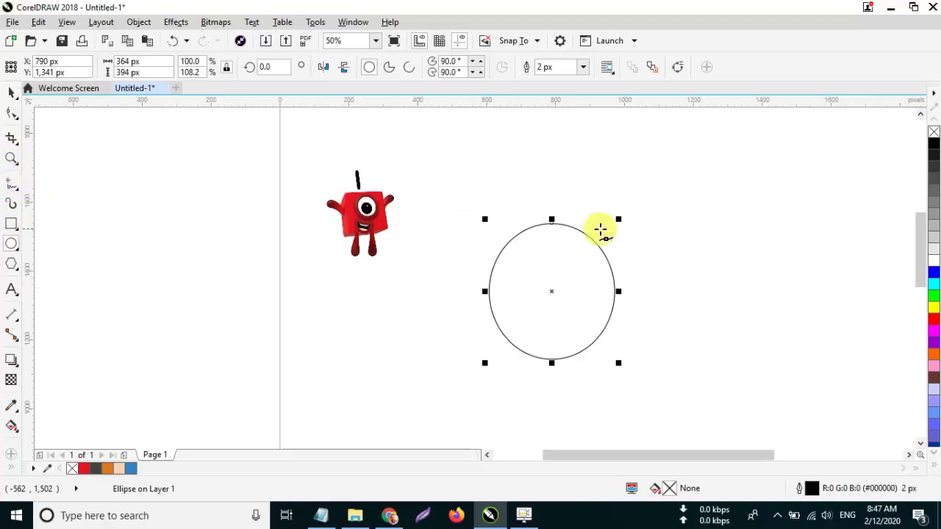
{"action": "left_click", "coordinate": [542, 225]}
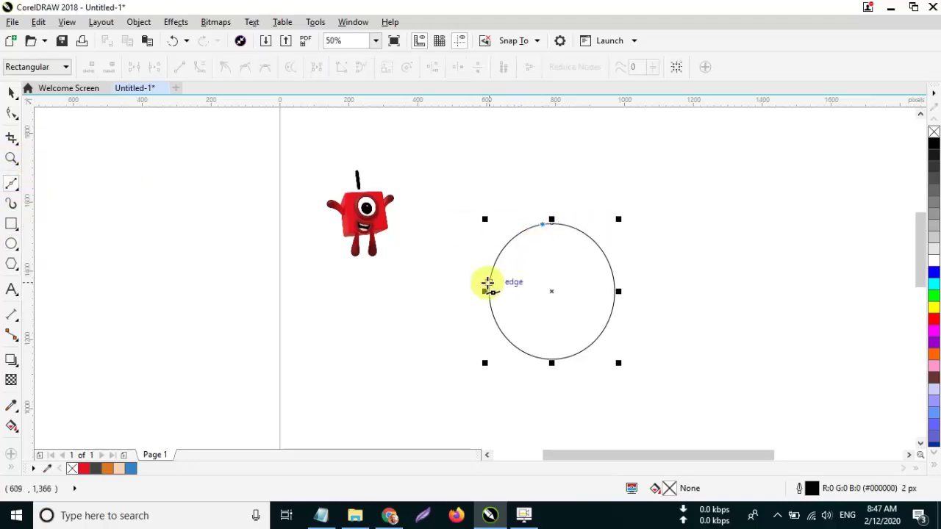
{"action": "left_click_drag", "start_coordinate": [473, 290], "coordinate": [474, 292]}
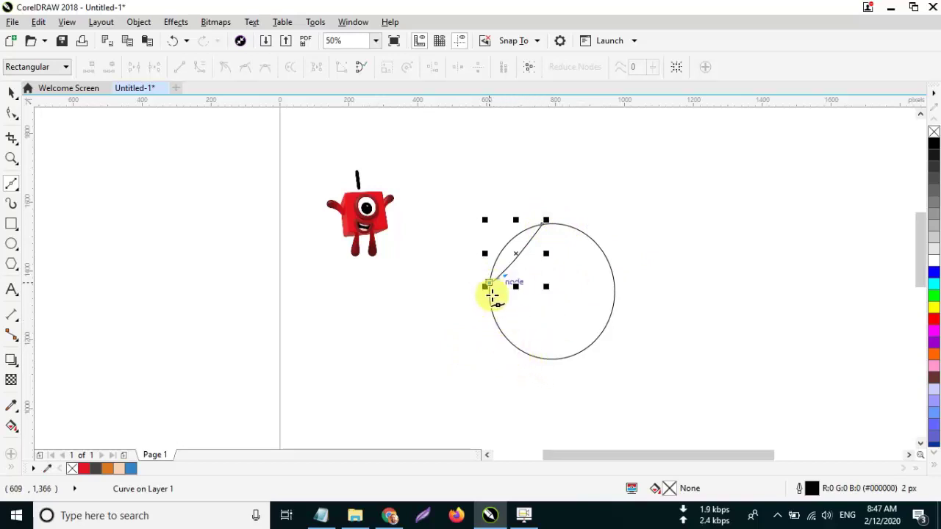
{"action": "left_click_drag", "start_coordinate": [514, 347], "coordinate": [530, 368]}
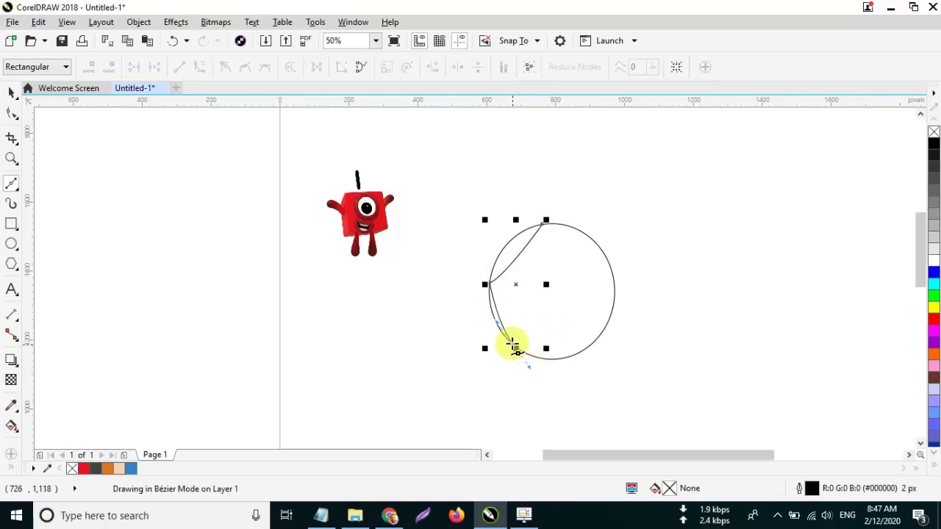
{"action": "left_click", "coordinate": [523, 515]}
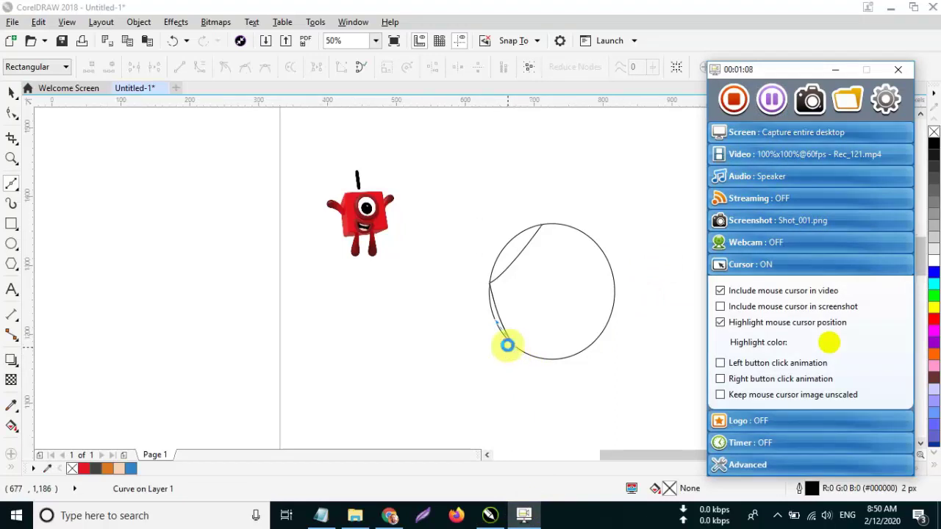
{"action": "scroll", "coordinate": [507, 343], "scroll_direction": "up", "scroll_amount": 2}
{"action": "scroll", "coordinate": [521, 346], "scroll_direction": "down", "scroll_amount": 2}
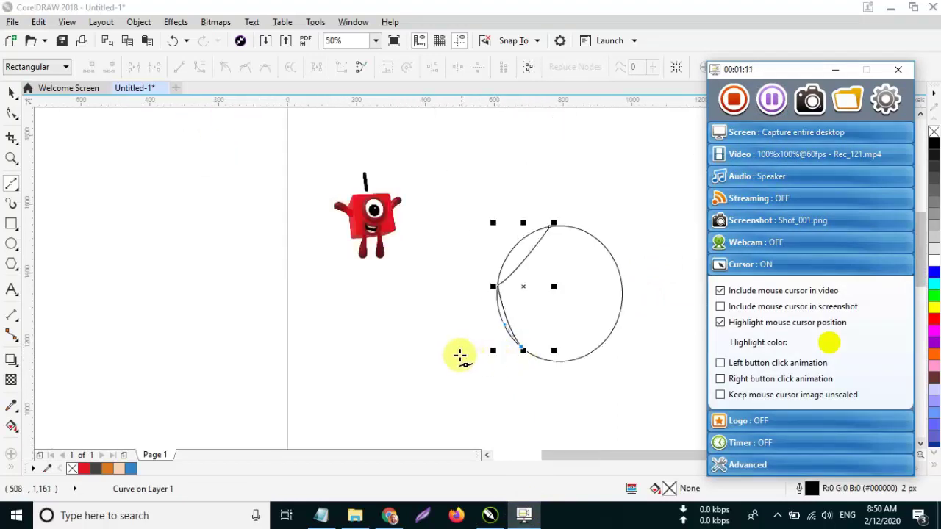
Step: Continue the hair outline outside the head circle, up its left side and over the top to the upper right
{"action": "left_click", "coordinate": [475, 350]}
{"action": "left_click_drag", "start_coordinate": [482, 213], "coordinate": [515, 169]}
{"action": "double_click", "coordinate": [483, 213]}
{"action": "left_click_drag", "start_coordinate": [611, 208], "coordinate": [676, 260]}
{"action": "left_click", "coordinate": [608, 203]}
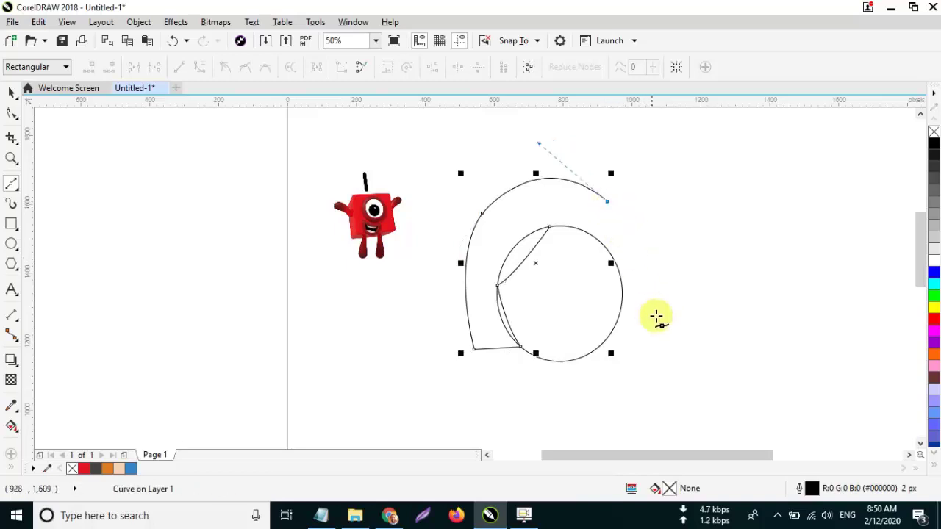
Step: Extend the hair down the right side to a flared tip, then back along the face and close it at the starting node
{"action": "left_click_drag", "start_coordinate": [657, 318], "coordinate": [655, 388]}
{"action": "left_click", "coordinate": [655, 317]}
{"action": "left_click_drag", "start_coordinate": [684, 347], "coordinate": [689, 350]}
{"action": "double_click", "coordinate": [672, 343]}
{"action": "left_click_drag", "start_coordinate": [623, 343], "coordinate": [609, 342]}
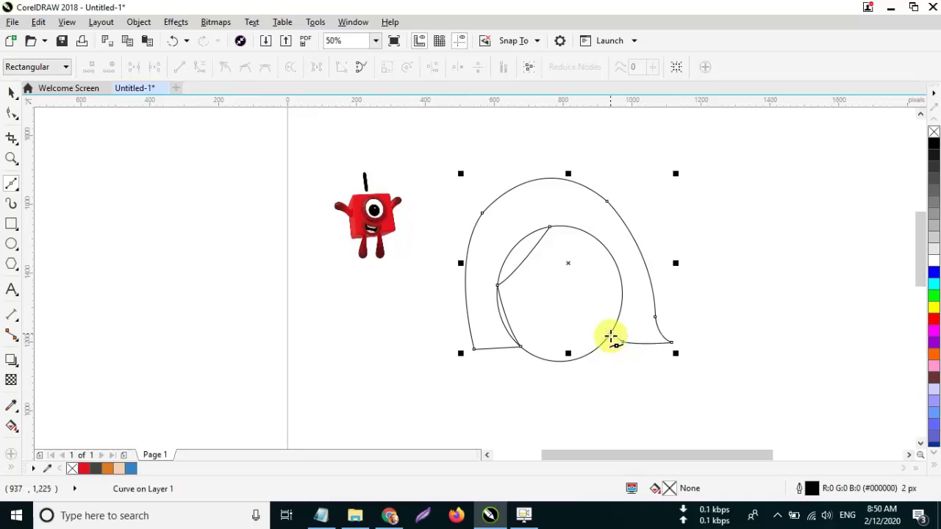
{"action": "left_click", "coordinate": [611, 337]}
{"action": "left_click", "coordinate": [618, 272]}
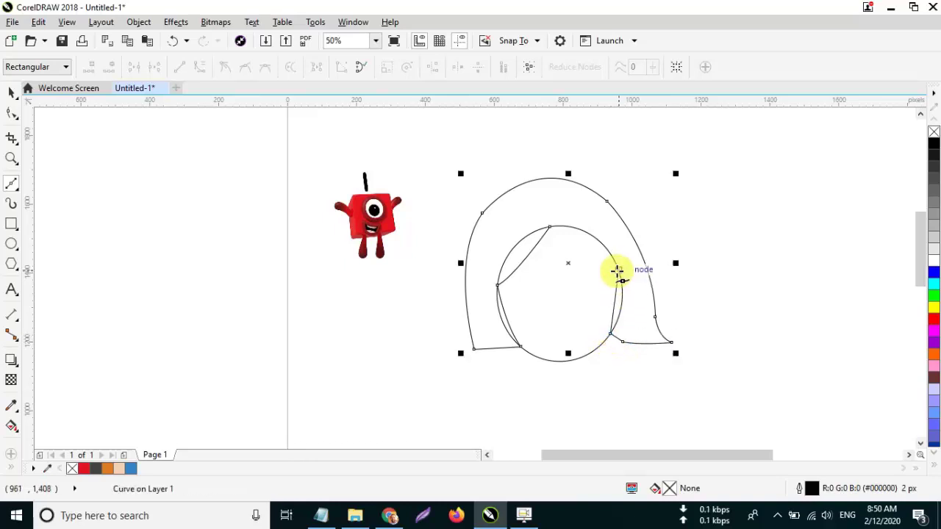
{"action": "left_click", "coordinate": [551, 228]}
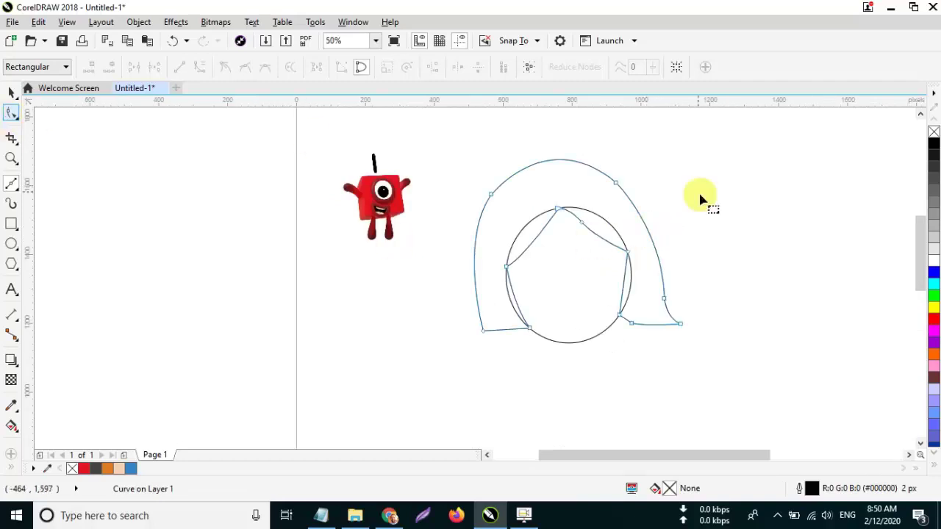
Step: Fill the closed hair shape with red (#E4151F)
{"action": "left_click", "coordinate": [13, 90]}
{"action": "left_click", "coordinate": [576, 174]}
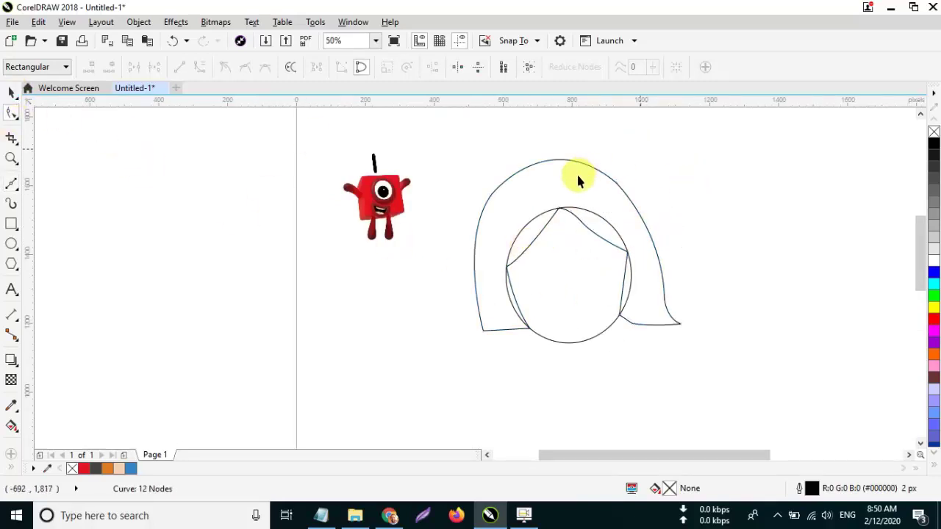
{"action": "left_click", "coordinate": [83, 468]}
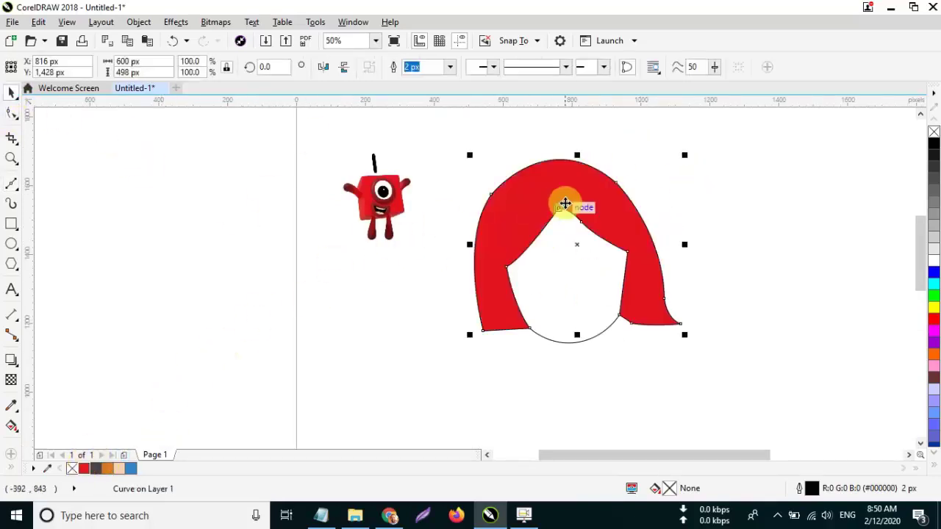
{"action": "left_click", "coordinate": [679, 200]}
{"action": "scroll", "coordinate": [622, 241], "scroll_direction": "up", "scroll_amount": 1}
{"action": "scroll", "coordinate": [622, 241], "scroll_direction": "down", "scroll_amount": 1}
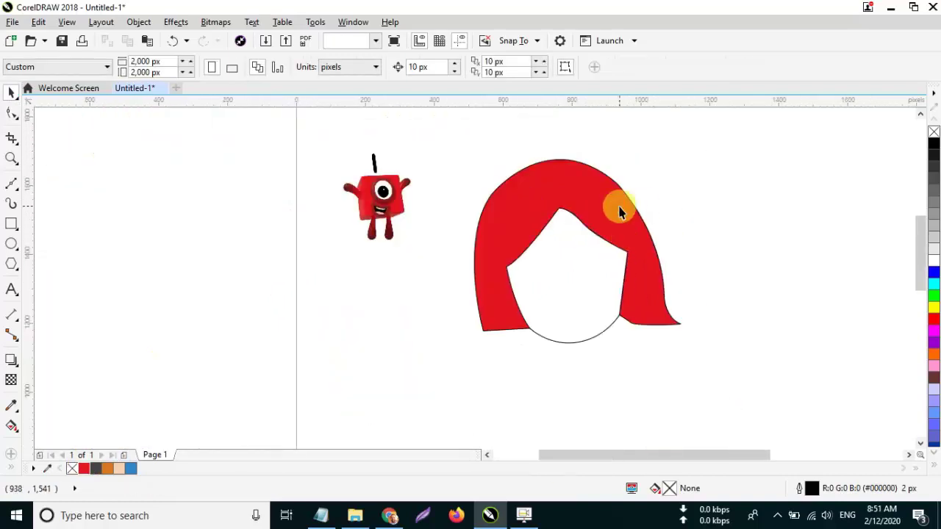
Step: Delete the node on the upper right of the hair's outer curve to smooth it
{"action": "left_click", "coordinate": [618, 206]}
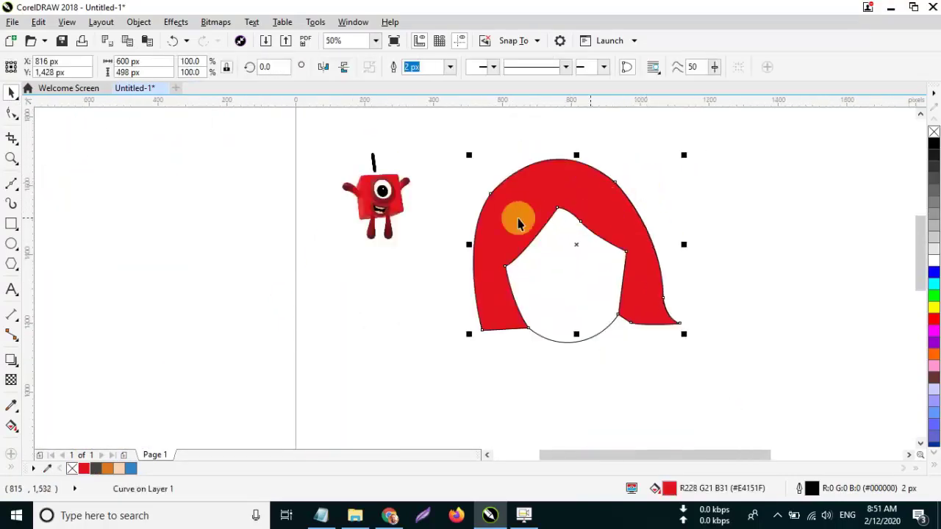
{"action": "left_click", "coordinate": [16, 118]}
{"action": "key", "text": "F10"}
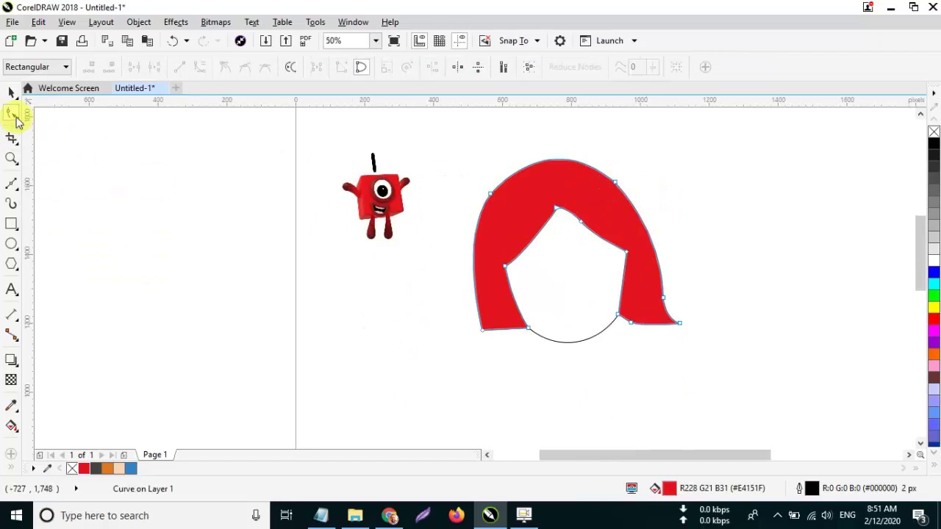
{"action": "left_click", "coordinate": [615, 182]}
{"action": "key", "text": "Delete"}
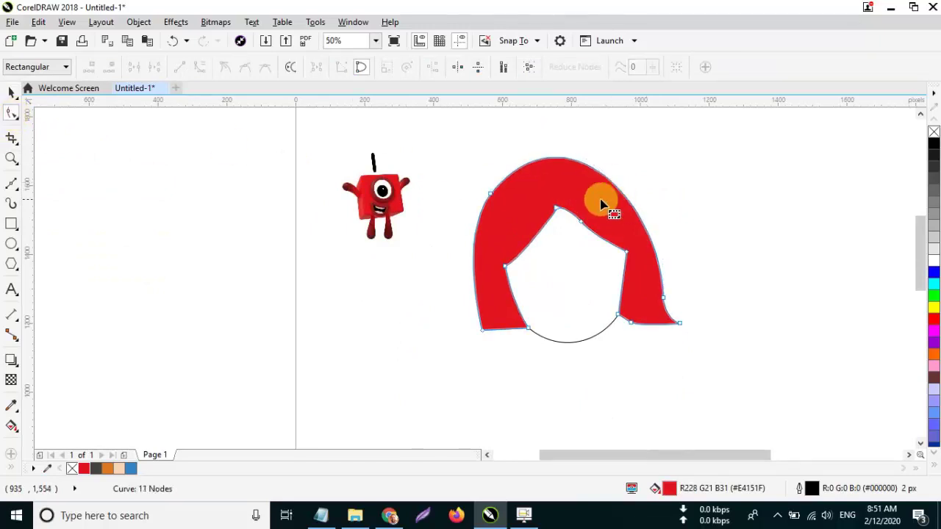
{"action": "scroll", "coordinate": [626, 296], "scroll_direction": "up", "scroll_amount": 1}
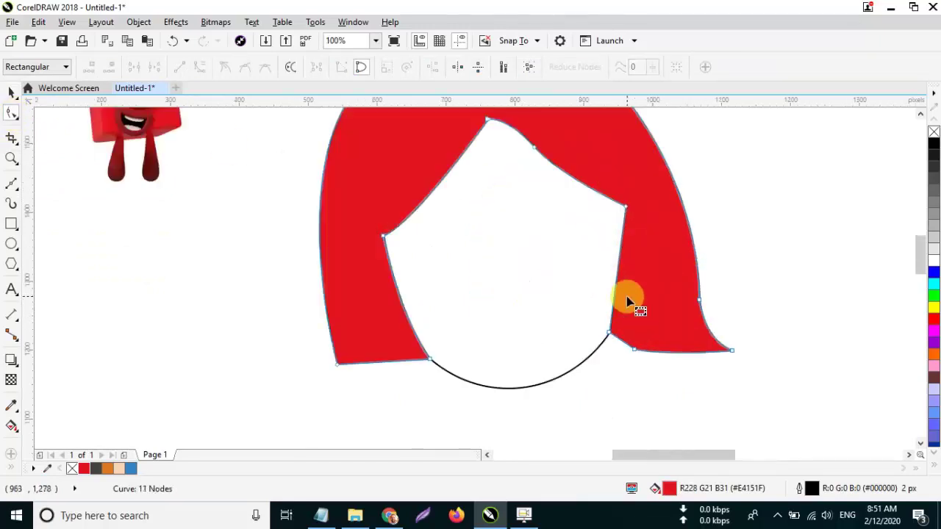
Step: Draw an eye circle about 166 px across in the middle of the face
{"action": "left_click", "coordinate": [13, 89]}
{"action": "scroll", "coordinate": [196, 232], "scroll_direction": "down", "scroll_amount": 1}
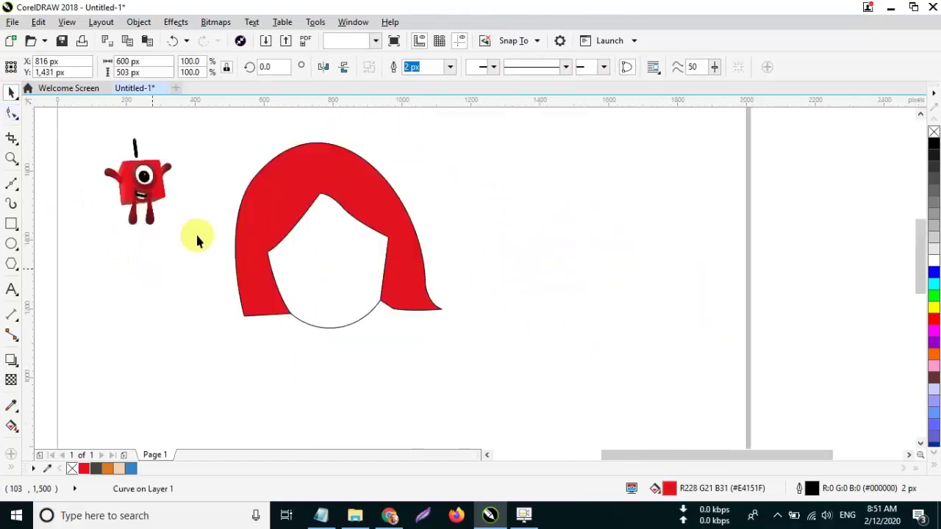
{"action": "left_click", "coordinate": [195, 232]}
{"action": "left_click", "coordinate": [11, 245]}
{"action": "mouse_move", "coordinate": [309, 222]}
{"action": "left_mouse_down"}
{"action": "mouse_move", "coordinate": [370, 284]}
{"action": "mouse_move", "coordinate": [369, 300]}
{"action": "mouse_move", "coordinate": [348, 289]}
{"action": "left_mouse_up"}
Step: Fill the head circle with skin tone #F6D5B4 and the eye circle with white
{"action": "left_click", "coordinate": [15, 94]}
{"action": "scroll", "coordinate": [253, 221], "scroll_direction": "up", "scroll_amount": 1}
{"action": "left_click", "coordinate": [350, 373]}
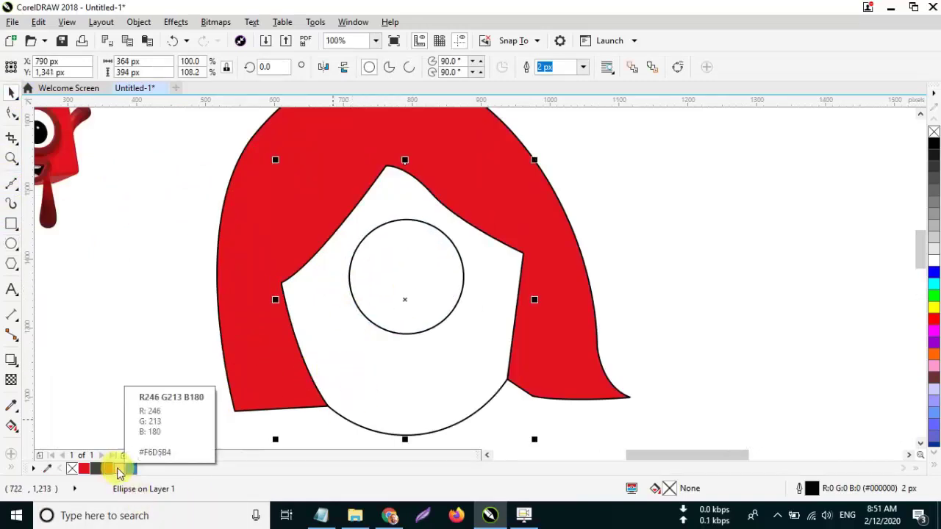
{"action": "left_click", "coordinate": [119, 471]}
{"action": "left_click", "coordinate": [426, 269]}
{"action": "left_click", "coordinate": [934, 261]}
{"action": "scroll", "coordinate": [473, 276], "scroll_direction": "down", "scroll_amount": 1}
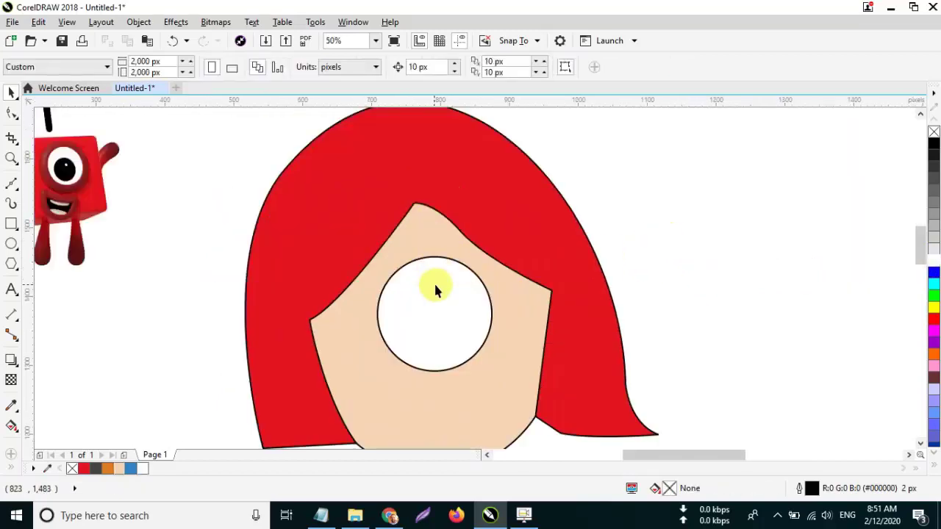
Step: Draw a pupil circle about 73 px across inside the eye, filled black with no outline
{"action": "left_click", "coordinate": [12, 245]}
{"action": "left_click_drag", "start_coordinate": [408, 299], "coordinate": [458, 351]}
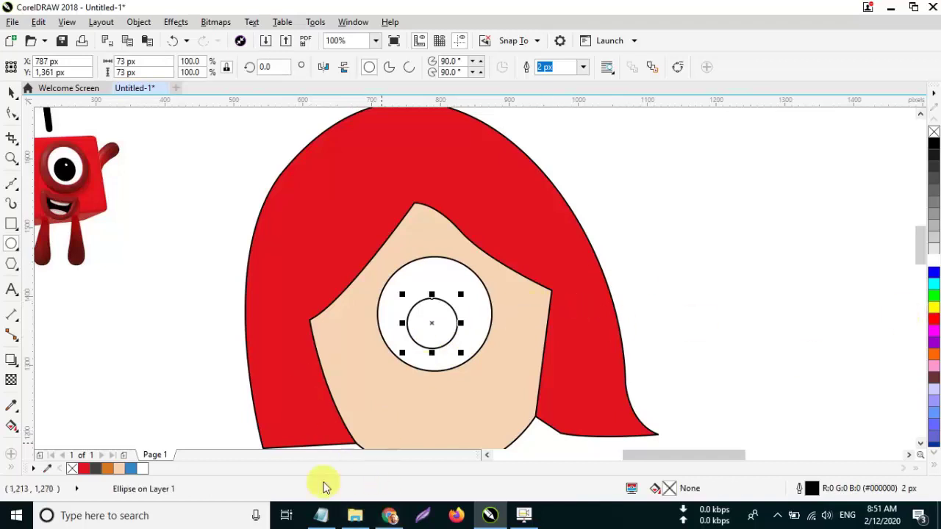
{"action": "left_click", "coordinate": [934, 146]}
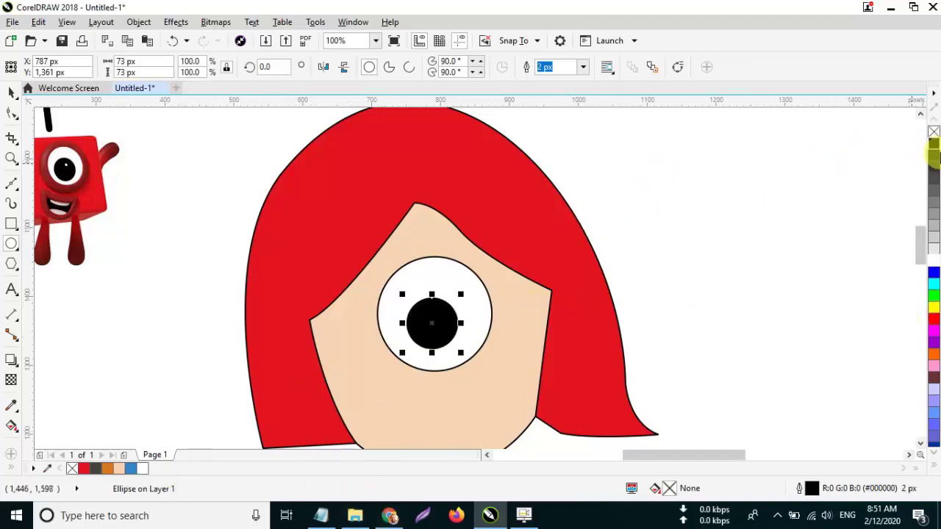
{"action": "left_click", "coordinate": [934, 154]}
{"action": "right_click", "coordinate": [934, 133]}
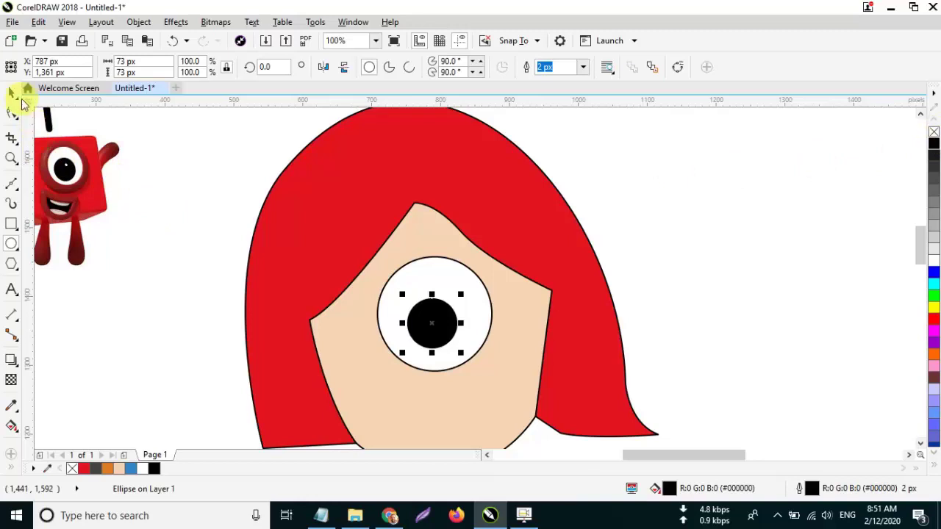
Step: Try the white eye circle without an outline, then restore its black outline
{"action": "left_click", "coordinate": [11, 92]}
{"action": "left_click", "coordinate": [447, 280]}
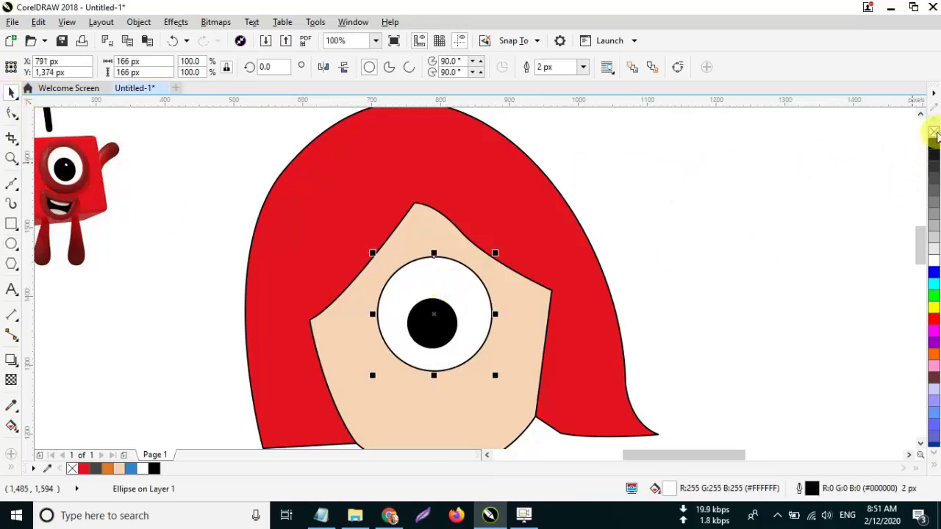
{"action": "right_click", "coordinate": [934, 131]}
{"action": "left_click", "coordinate": [643, 229]}
{"action": "left_click", "coordinate": [452, 273]}
{"action": "right_click", "coordinate": [934, 147]}
{"action": "left_click", "coordinate": [706, 195]}
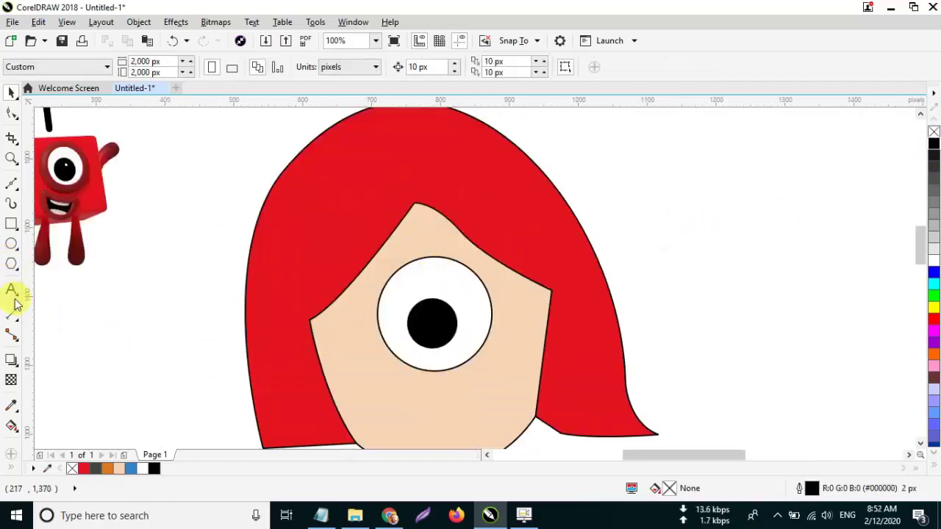
Step: Draw a closed, leaf-shaped eyelid curve about 193 by 76 px across the upper part of the eye
{"action": "left_click", "coordinate": [12, 186]}
{"action": "left_click_drag", "start_coordinate": [319, 254], "coordinate": [366, 276]}
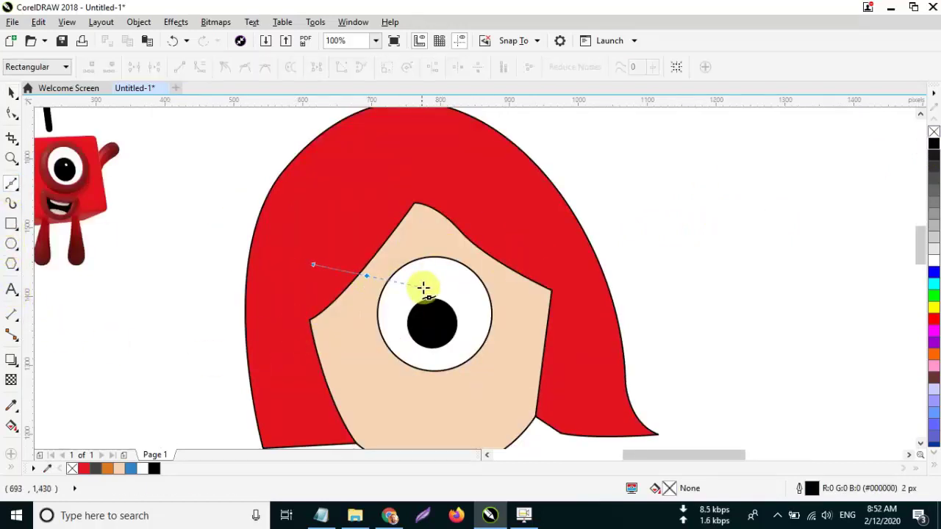
{"action": "left_click_drag", "start_coordinate": [498, 277], "coordinate": [529, 252]}
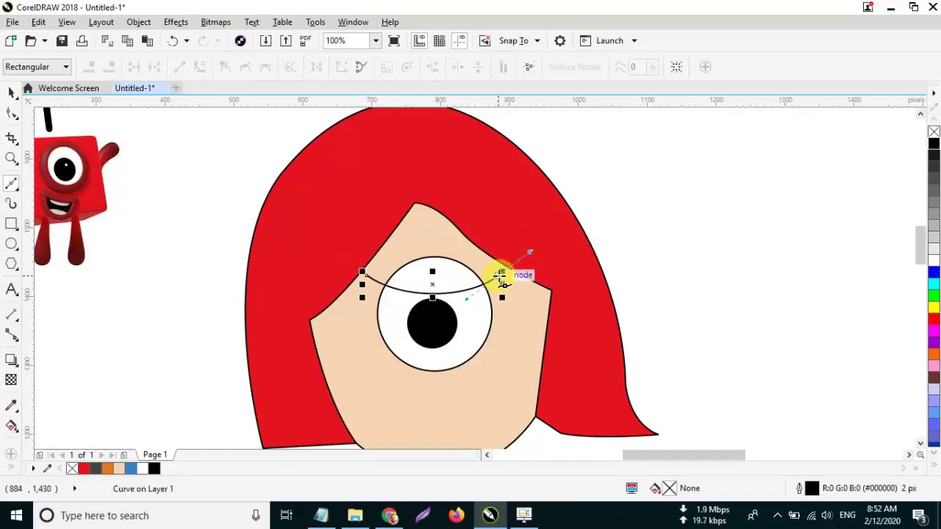
{"action": "double_click", "coordinate": [498, 277]}
{"action": "left_click_drag", "start_coordinate": [403, 245], "coordinate": [355, 263]}
{"action": "left_click", "coordinate": [365, 273]}
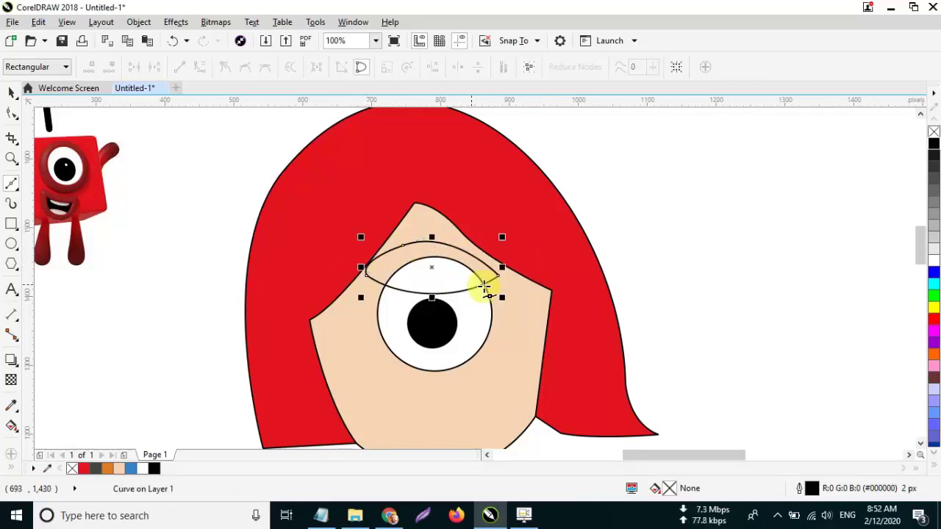
Step: Intersect the eyelid curve with the eye circle, keeping only the overlap as an eyelid filled blue (#3186C6)
{"action": "key", "text": "space"}
{"action": "left_click", "coordinate": [470, 327], "text": "shift"}
{"action": "left_click", "coordinate": [434, 67]}
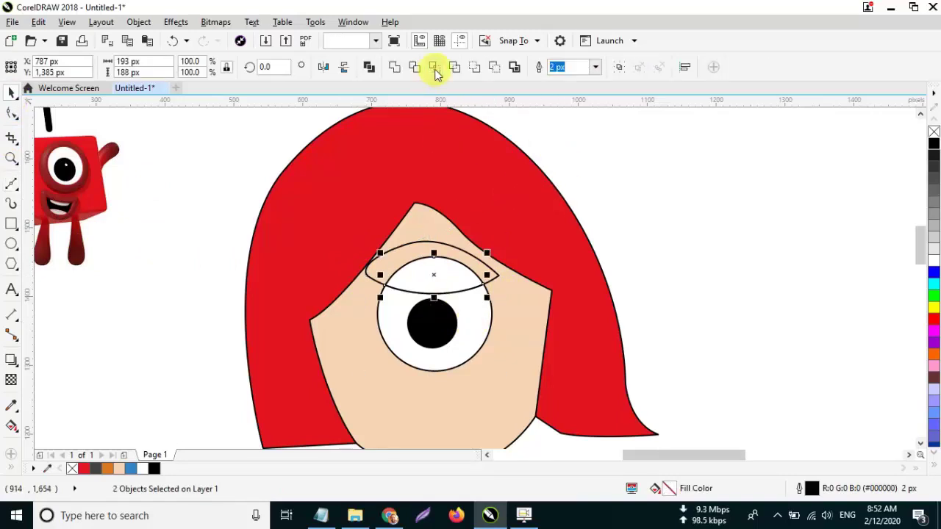
{"action": "left_click", "coordinate": [131, 469]}
{"action": "left_click_drag", "start_coordinate": [485, 281], "coordinate": [731, 218]}
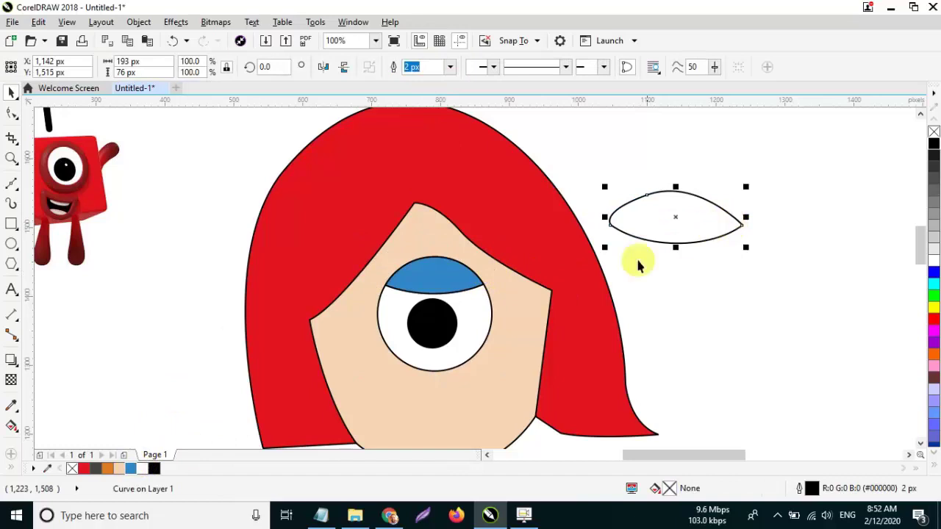
{"action": "key", "text": "Delete"}
Step: Refill the eyelid with skin tone #F6D5B4 and darken it with black to R221 G192 B162
{"action": "left_click", "coordinate": [419, 275]}
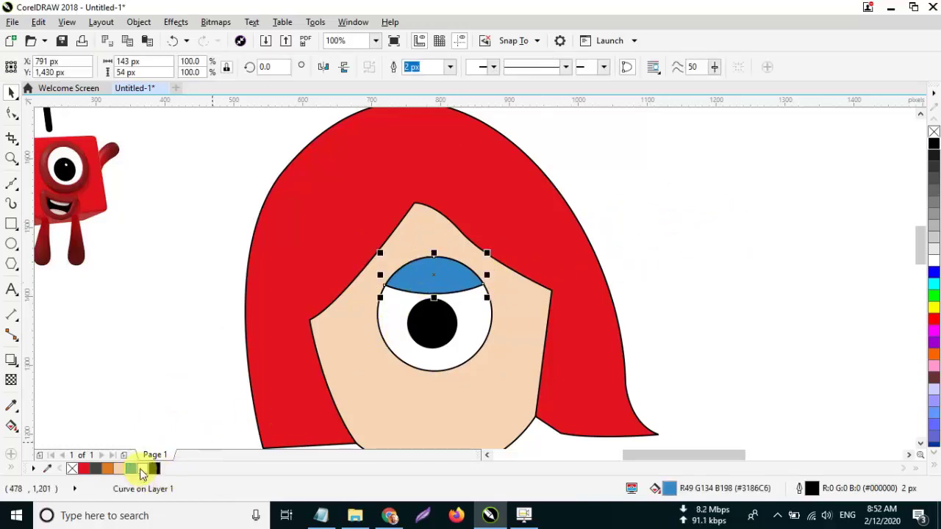
{"action": "left_click", "coordinate": [119, 468]}
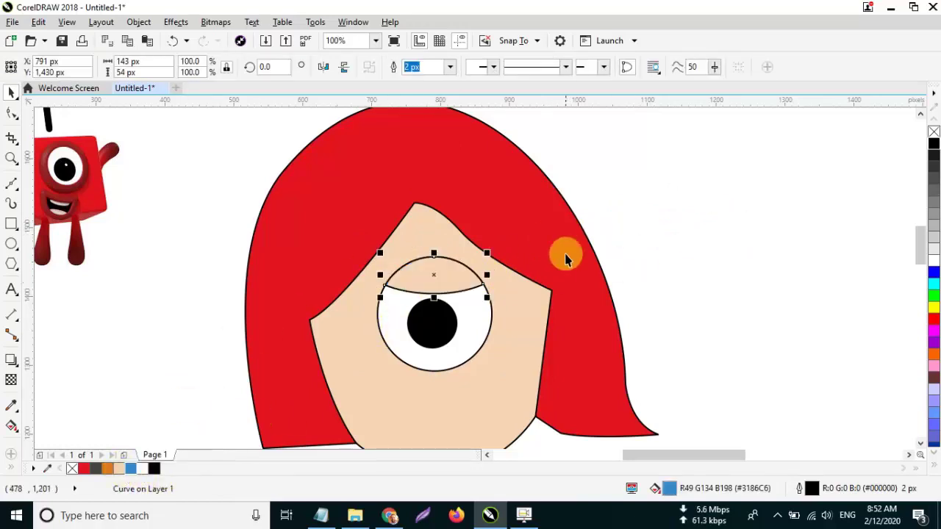
{"action": "left_click", "coordinate": [932, 147]}
{"action": "key", "text": "Escape"}
{"action": "scroll", "coordinate": [459, 289], "scroll_direction": "down", "scroll_amount": 2}
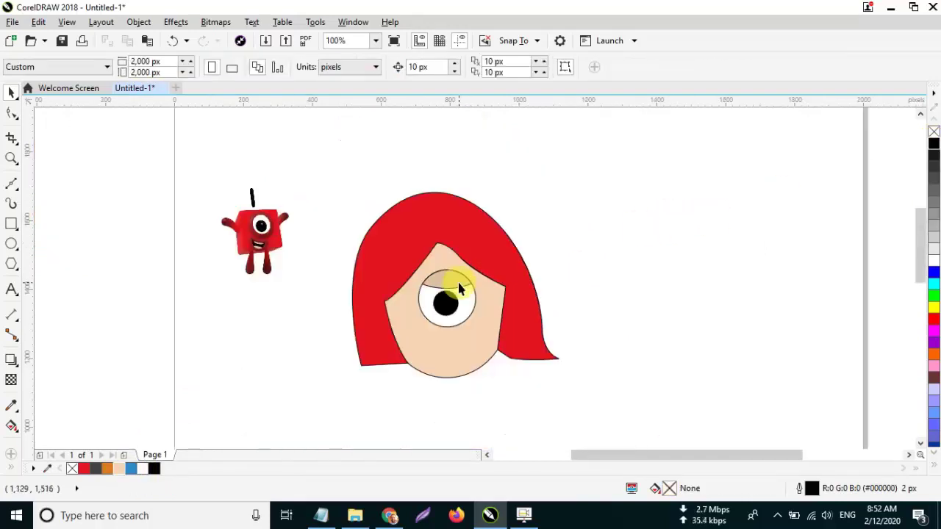
{"action": "scroll", "coordinate": [458, 286], "scroll_direction": "up", "scroll_amount": 2}
{"action": "left_click", "coordinate": [433, 282]}
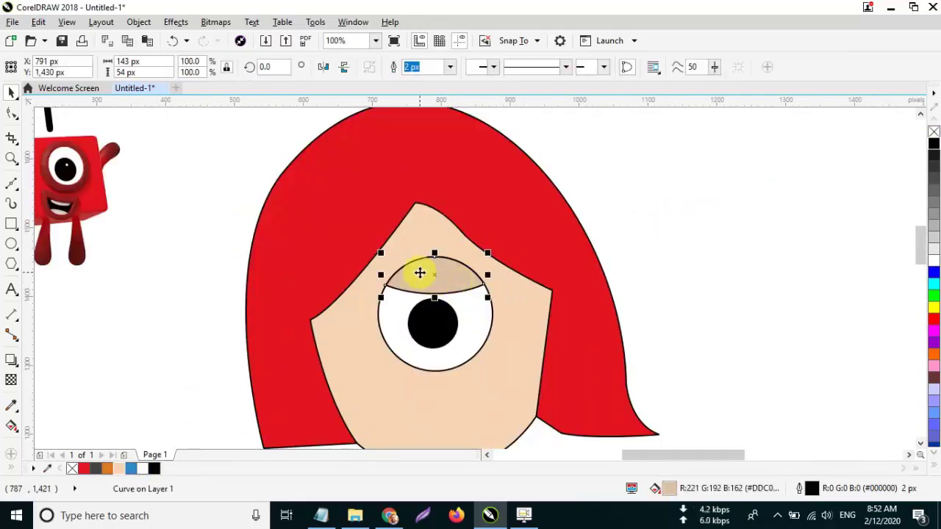
{"action": "scroll", "coordinate": [458, 272], "scroll_direction": "down", "scroll_amount": 2}
{"action": "key", "text": "Escape"}
{"action": "scroll", "coordinate": [452, 353], "scroll_direction": "up", "scroll_amount": 2}
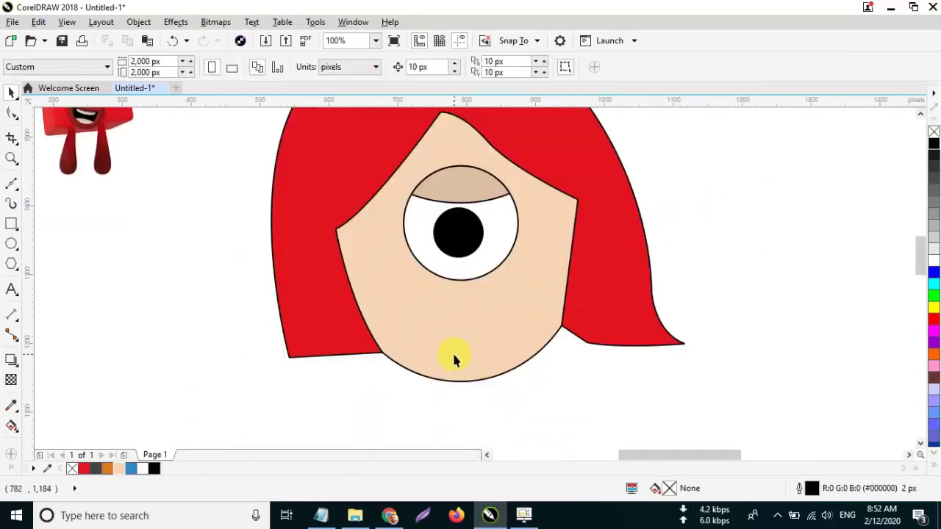
Step: Draw a closed smiling mouth about 113 by 50 px with the Bézier tool below the eye and fill it red (#FF0000)
{"action": "scroll", "coordinate": [454, 357], "scroll_direction": "down", "scroll_amount": 2}
{"action": "left_click", "coordinate": [12, 185]}
{"action": "scroll", "coordinate": [434, 339], "scroll_direction": "up", "scroll_amount": 1}
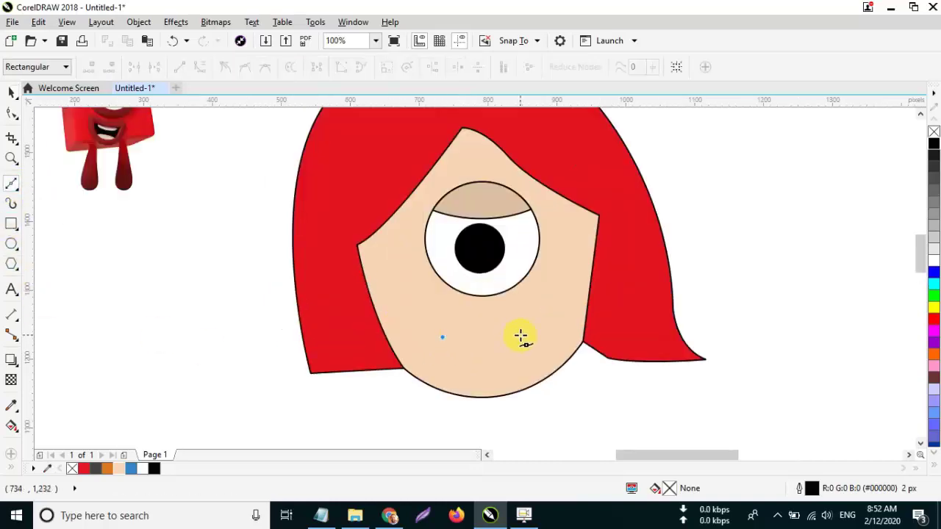
{"action": "left_click_drag", "start_coordinate": [555, 312], "coordinate": [556, 315]}
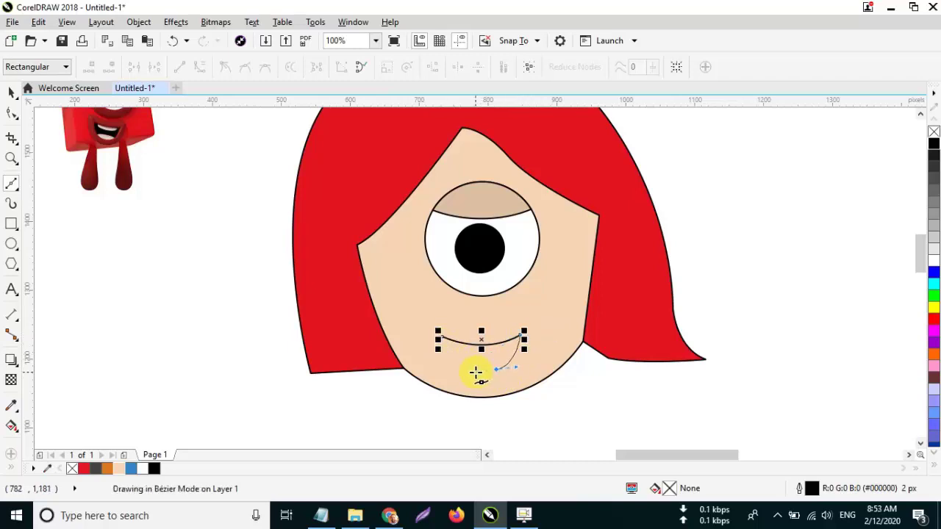
{"action": "left_click", "coordinate": [442, 339]}
{"action": "scroll", "coordinate": [496, 328], "scroll_direction": "down", "scroll_amount": 1}
{"action": "scroll", "coordinate": [452, 329], "scroll_direction": "up", "scroll_amount": 1}
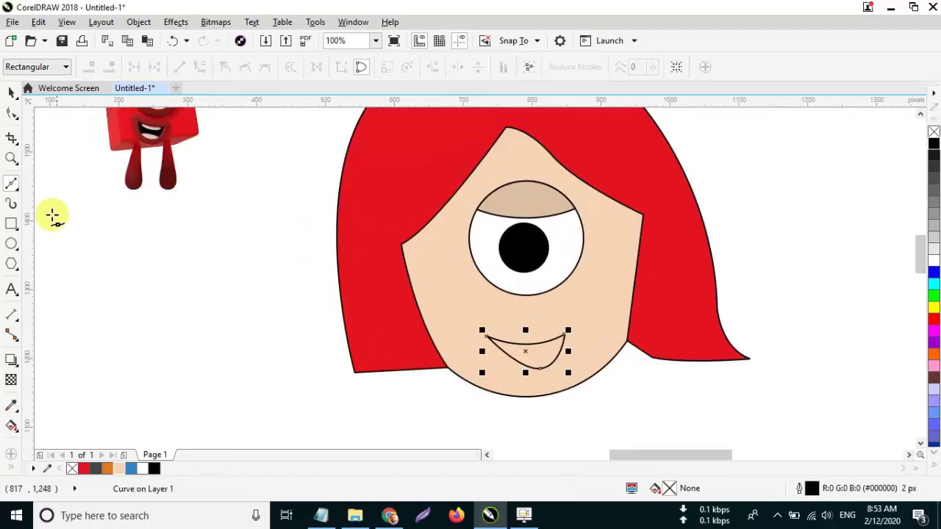
{"action": "key", "text": "space"}
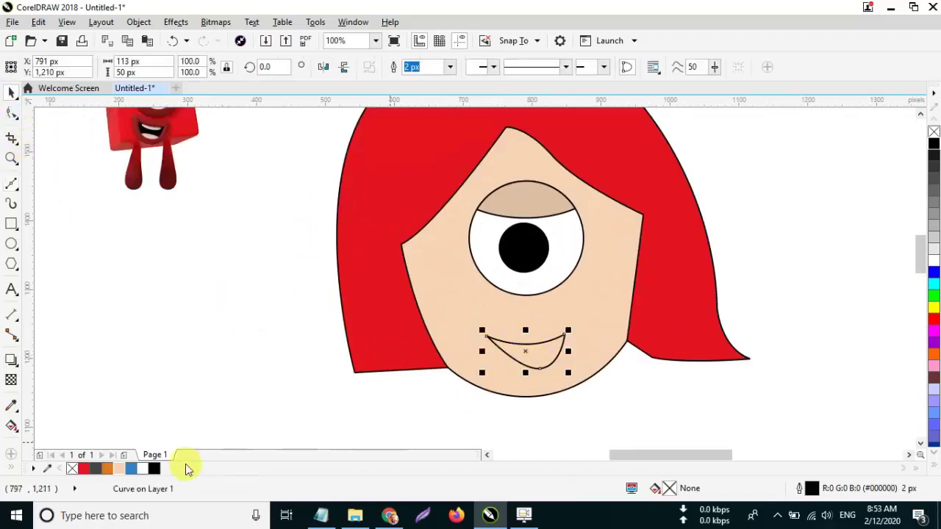
{"action": "left_click", "coordinate": [934, 318]}
{"action": "left_click", "coordinate": [787, 281]}
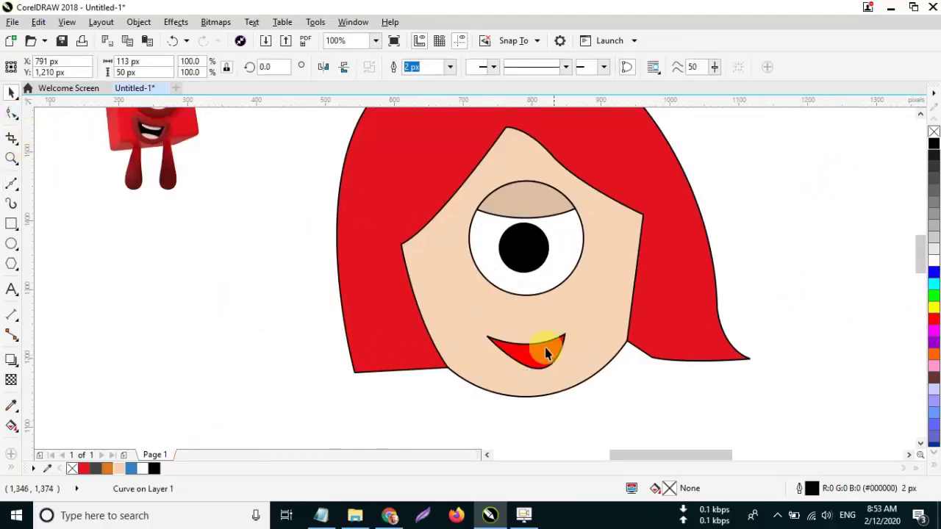
Step: Try the red mouth without an outline, then restore its black outline
{"action": "left_click", "coordinate": [541, 351]}
{"action": "right_click", "coordinate": [934, 133]}
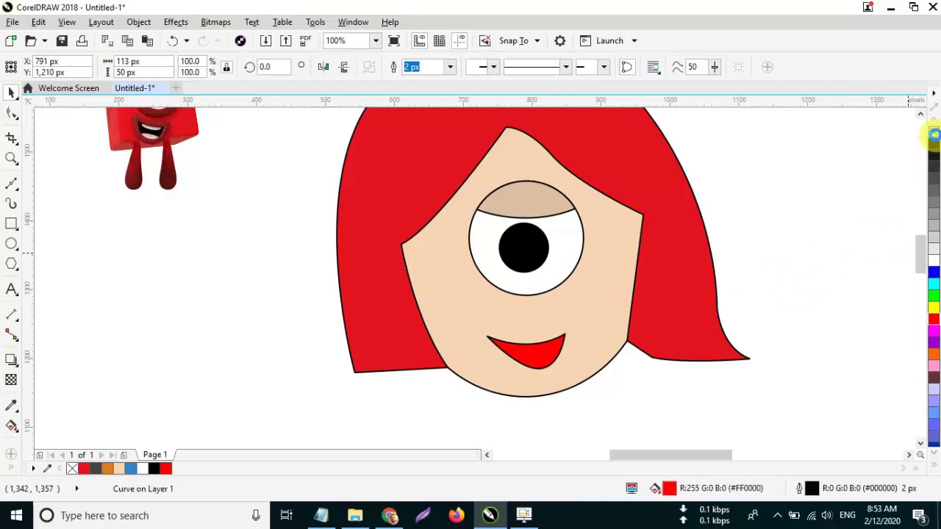
{"action": "left_click", "coordinate": [544, 350]}
{"action": "right_click", "coordinate": [934, 132]}
{"action": "right_click", "coordinate": [934, 146]}
{"action": "left_click", "coordinate": [794, 195]}
{"action": "scroll", "coordinate": [633, 232], "scroll_direction": "down", "scroll_amount": 1}
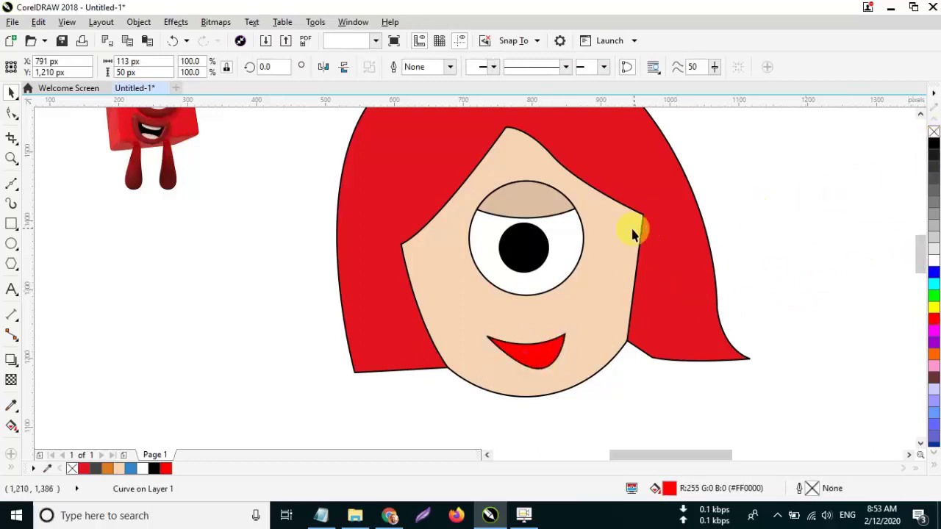
Step: Draw four short, slanted eyelash curves with the Bézier tool, rising from the eyelid's lower edge across the lid
{"action": "scroll", "coordinate": [667, 202], "scroll_direction": "up", "scroll_amount": 1}
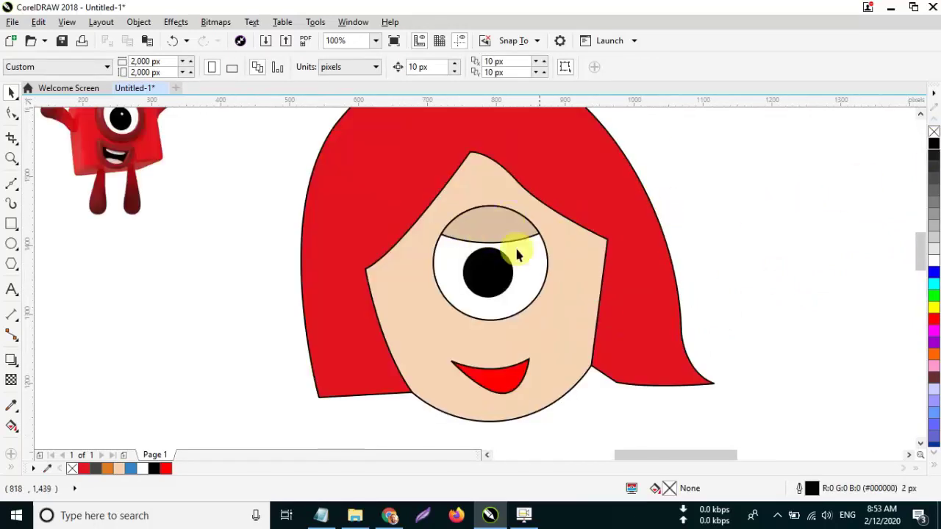
{"action": "left_click", "coordinate": [12, 186]}
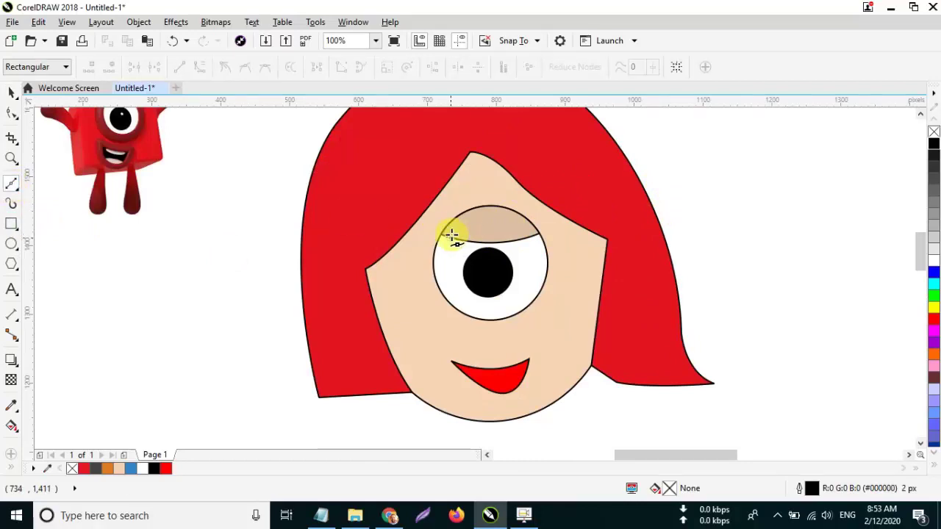
{"action": "left_click_drag", "start_coordinate": [478, 225], "coordinate": [483, 216]}
{"action": "scroll", "coordinate": [483, 217], "scroll_direction": "up", "scroll_amount": 2}
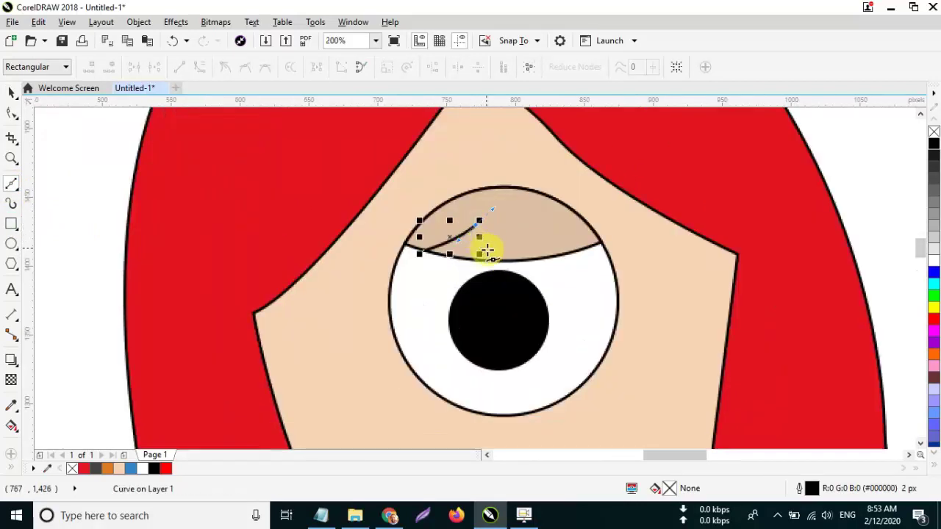
{"action": "scroll", "coordinate": [494, 254], "scroll_direction": "down", "scroll_amount": 2}
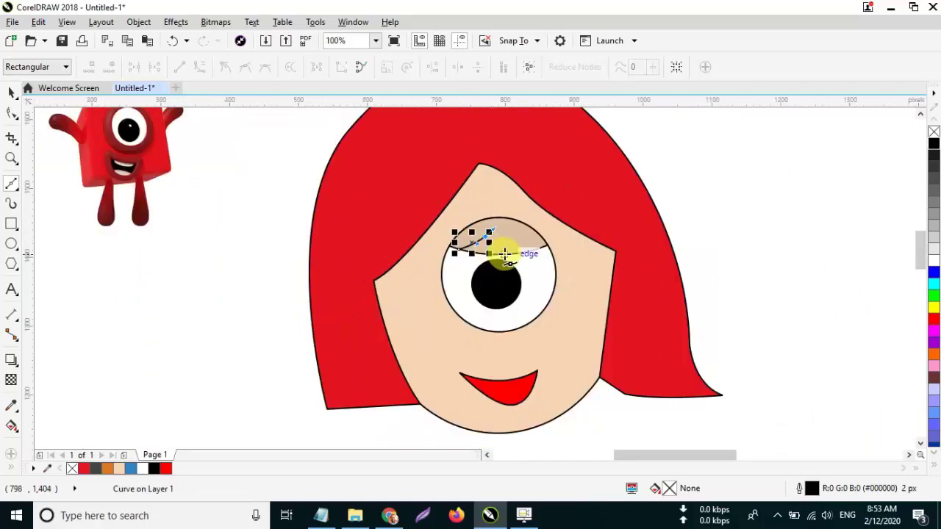
{"action": "left_click", "coordinate": [498, 254]}
{"action": "mouse_move", "coordinate": [516, 236]}
{"action": "left_mouse_down"}
{"action": "mouse_move", "coordinate": [523, 224]}
{"action": "mouse_move", "coordinate": [512, 225]}
{"action": "mouse_move", "coordinate": [556, 227]}
{"action": "mouse_move", "coordinate": [538, 231]}
{"action": "left_mouse_up"}
{"action": "left_click", "coordinate": [484, 254]}
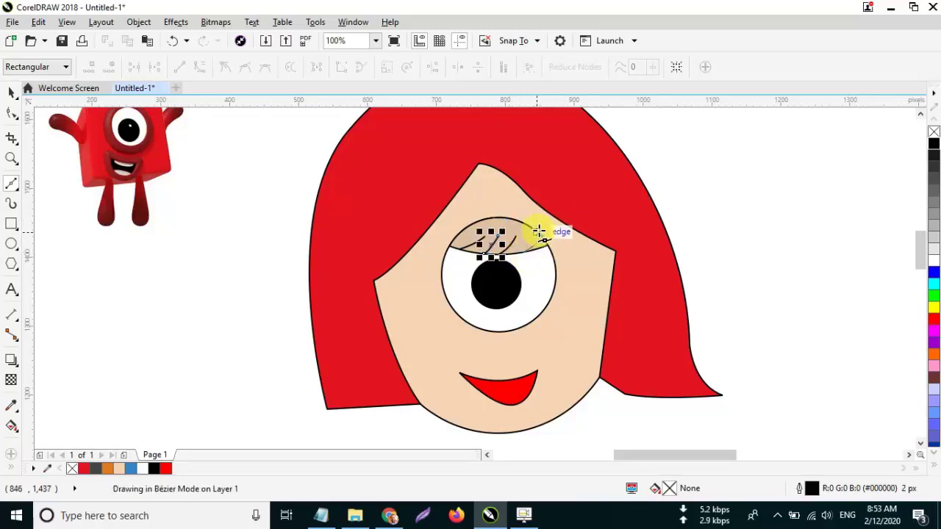
{"action": "left_click", "coordinate": [11, 92]}
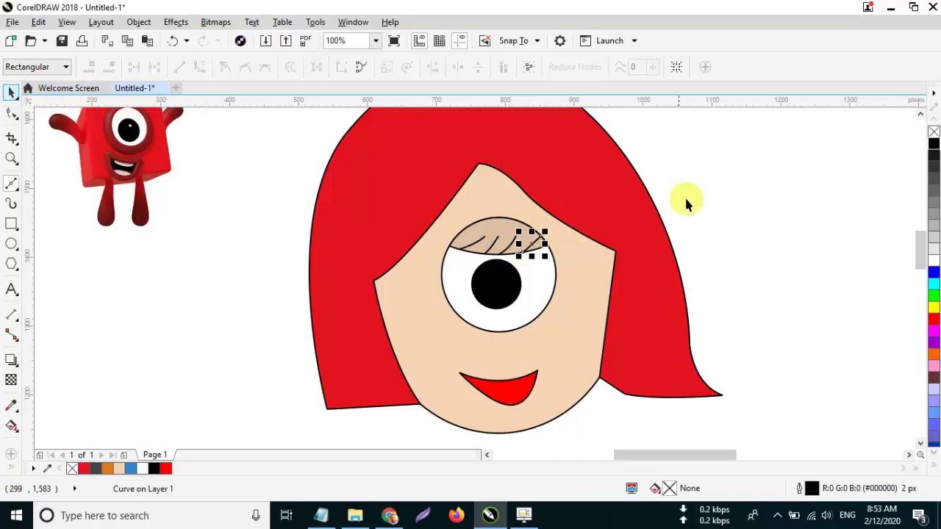
Step: Reshape the eyelashes by moving their nodes, shifting the second lash's lower end onto the lid edge and the rightmost lash inward
{"action": "scroll", "coordinate": [507, 225], "scroll_direction": "up", "scroll_amount": 1}
{"action": "key", "text": "space"}
{"action": "left_click", "coordinate": [449, 257]}
{"action": "left_click", "coordinate": [482, 265]}
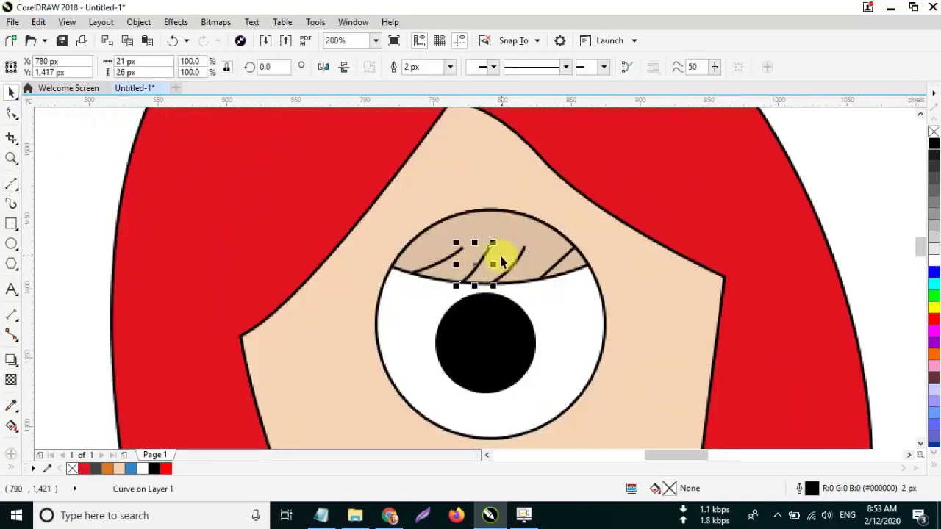
{"action": "left_click", "coordinate": [11, 113]}
{"action": "left_click_drag", "start_coordinate": [459, 286], "coordinate": [445, 282]}
{"action": "left_click_drag", "start_coordinate": [513, 275], "coordinate": [536, 283]}
{"action": "left_click_drag", "start_coordinate": [576, 252], "coordinate": [562, 247]}
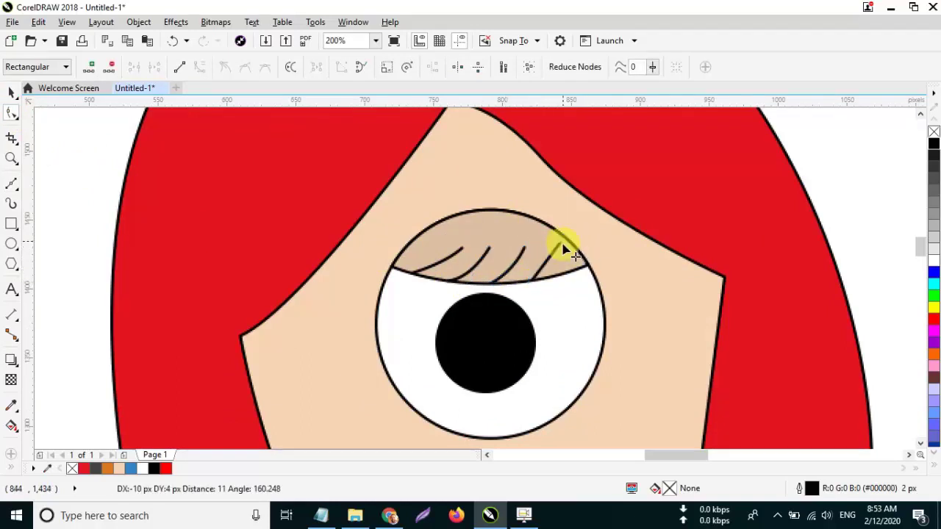
Step: Replace the rightmost eyelash with a new curved stroke from the lid's lower edge and extend its upper end slightly
{"action": "left_click", "coordinate": [11, 183]}
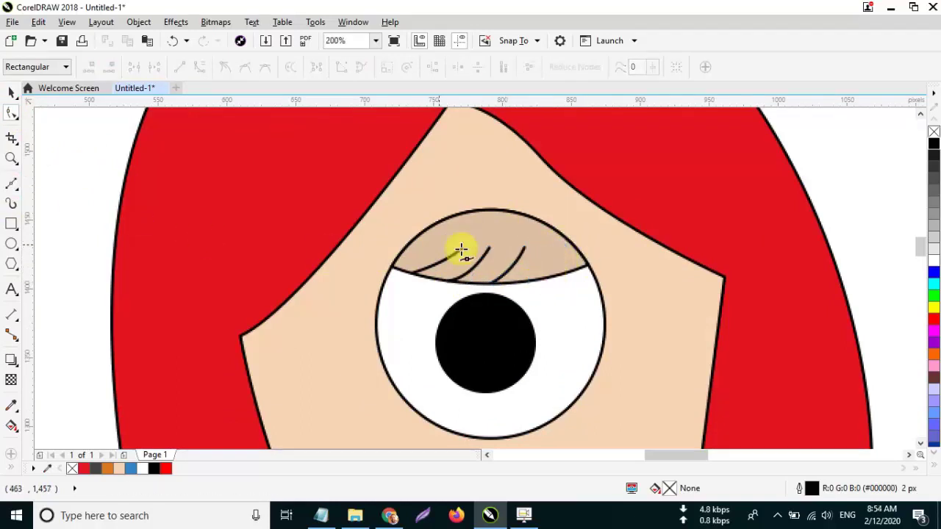
{"action": "left_click", "coordinate": [541, 278]}
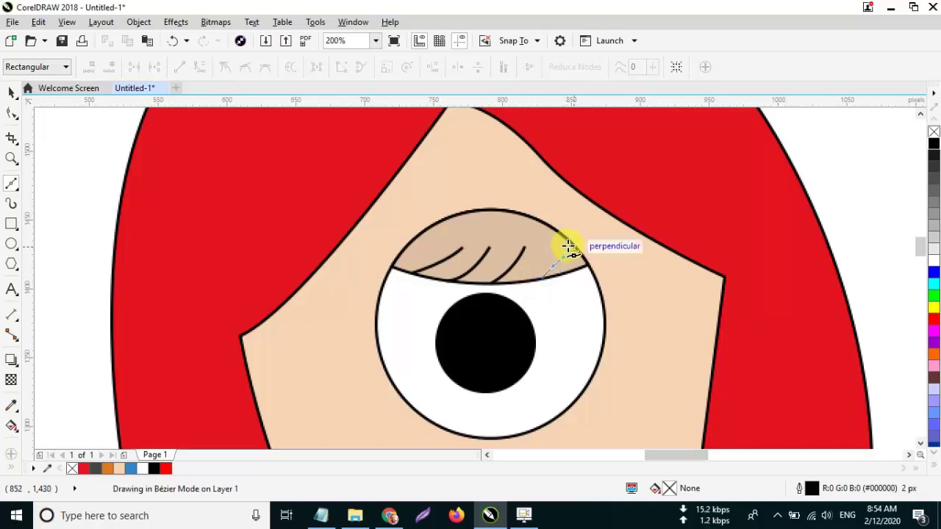
{"action": "left_click", "coordinate": [568, 246]}
{"action": "scroll", "coordinate": [566, 241], "scroll_direction": "up", "scroll_amount": 1}
{"action": "left_click", "coordinate": [10, 94]}
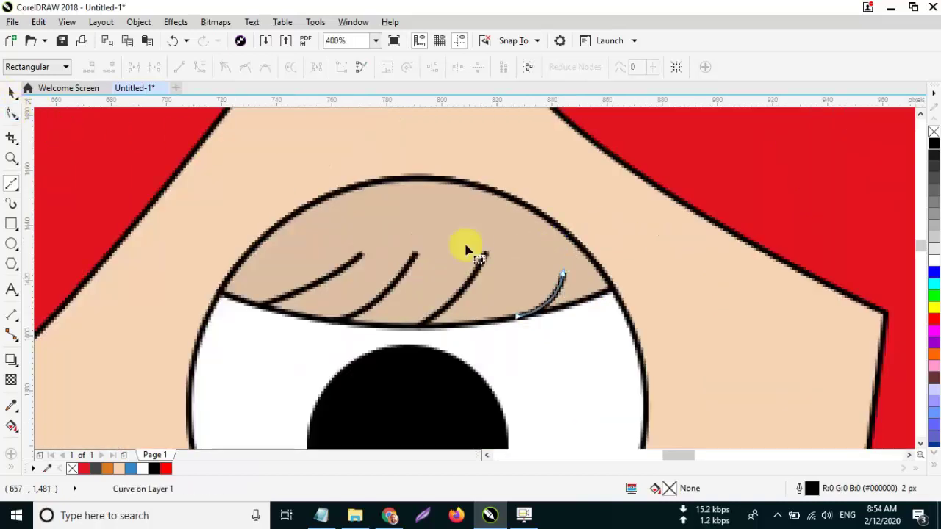
{"action": "left_click_drag", "start_coordinate": [563, 274], "coordinate": [568, 261]}
{"action": "scroll", "coordinate": [539, 221], "scroll_direction": "down", "scroll_amount": 4}
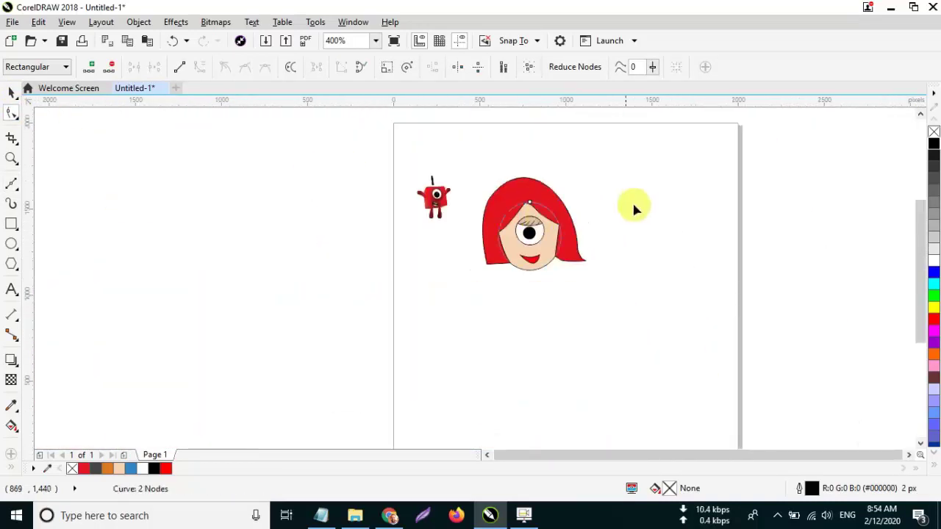
Step: Adjust the leftmost eyelash's nodes and curve handles so it bends like the other lashes
{"action": "scroll", "coordinate": [514, 220], "scroll_direction": "up", "scroll_amount": 4}
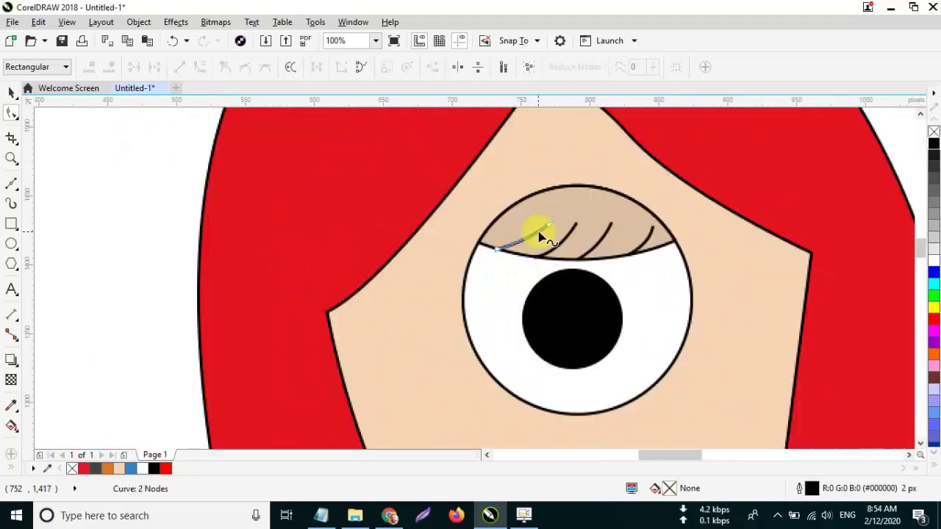
{"action": "left_click", "coordinate": [550, 225]}
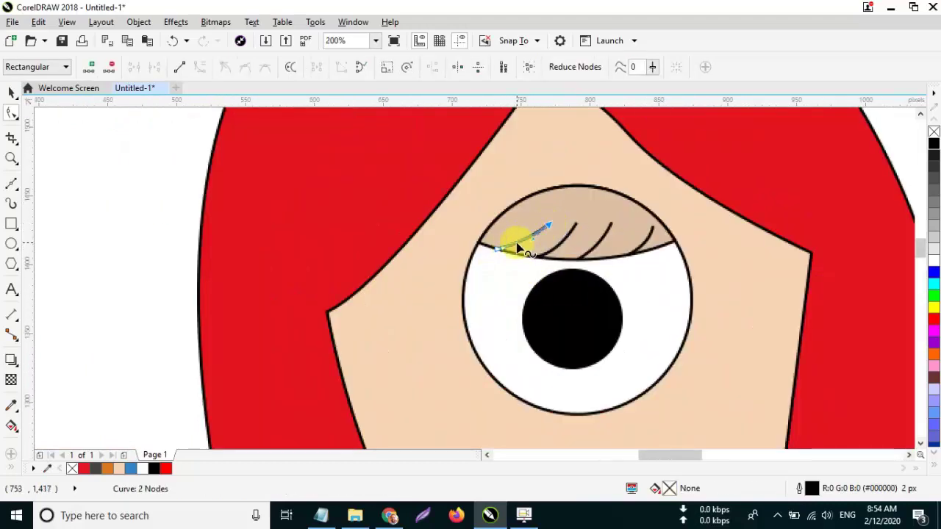
{"action": "left_click_drag", "start_coordinate": [507, 251], "coordinate": [522, 252]}
{"action": "left_click_drag", "start_coordinate": [524, 247], "coordinate": [543, 242]}
{"action": "left_click", "coordinate": [597, 201]}
{"action": "left_click", "coordinate": [11, 92]}
{"action": "scroll", "coordinate": [267, 199], "scroll_direction": "down", "scroll_amount": 2}
{"action": "left_click", "coordinate": [711, 211]}
{"action": "scroll", "coordinate": [711, 210], "scroll_direction": "down", "scroll_amount": 2}
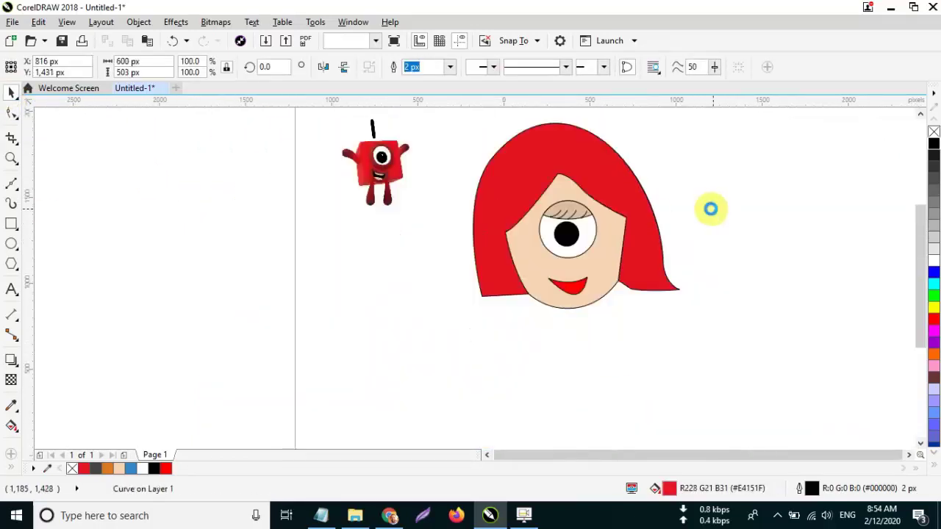
Step: Start the eyebrow with the Bézier tool: a short left end line and an arched lower edge above the eye
{"action": "scroll", "coordinate": [666, 177], "scroll_direction": "up", "scroll_amount": 1}
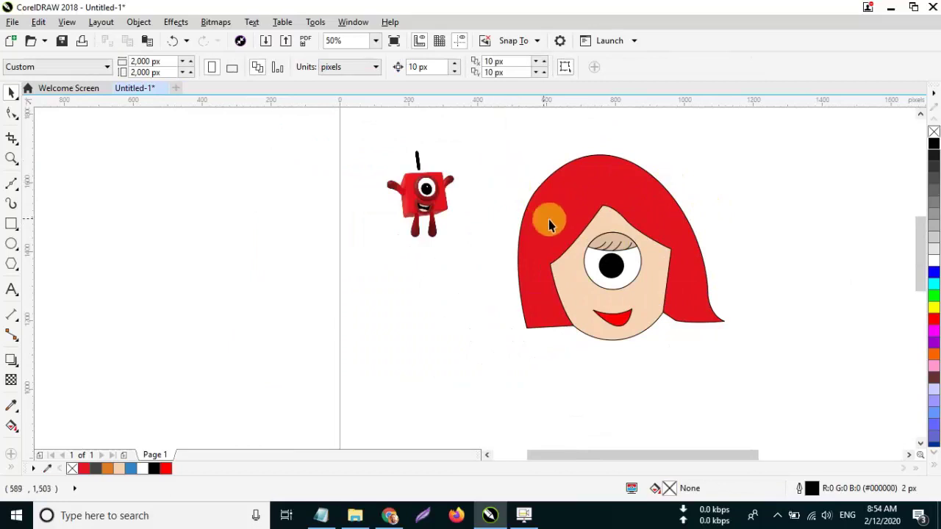
{"action": "scroll", "coordinate": [601, 214], "scroll_direction": "up", "scroll_amount": 2}
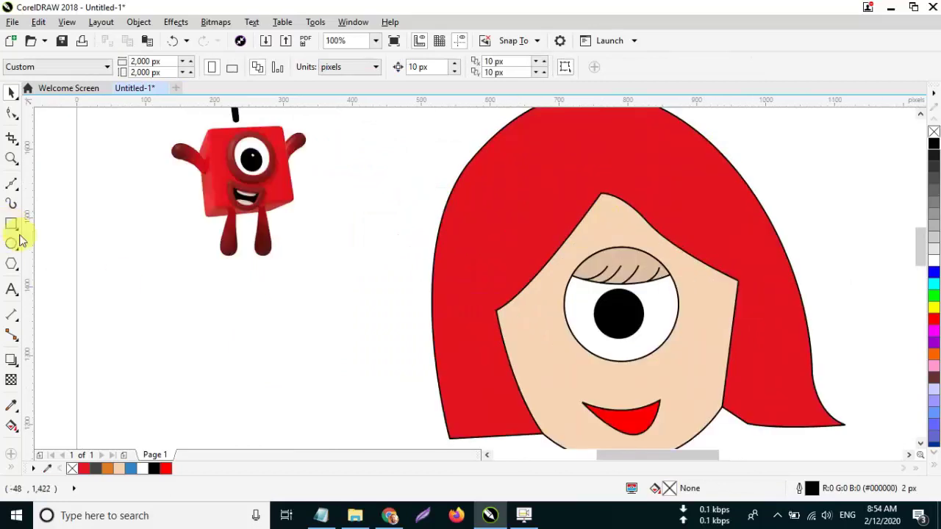
{"action": "left_click", "coordinate": [11, 184]}
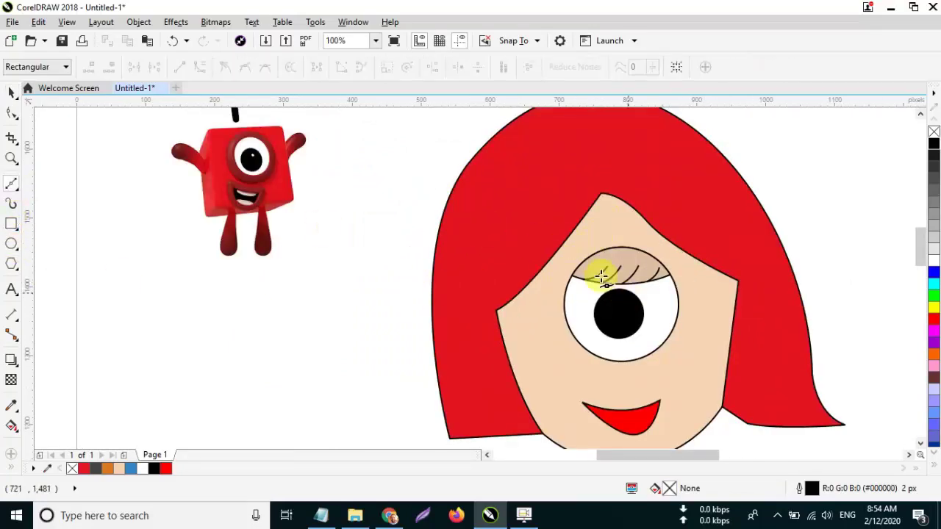
{"action": "left_click", "coordinate": [12, 186]}
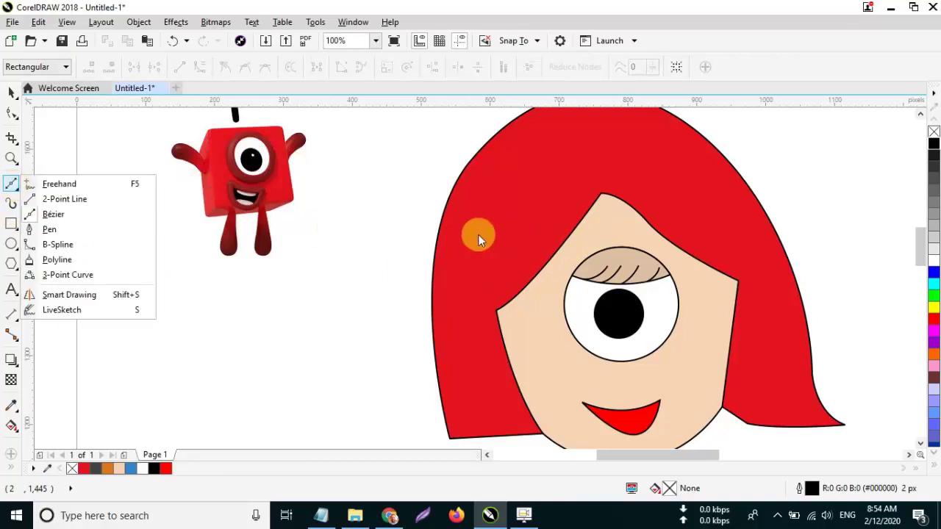
{"action": "left_click", "coordinate": [548, 251]}
{"action": "left_click", "coordinate": [535, 256]}
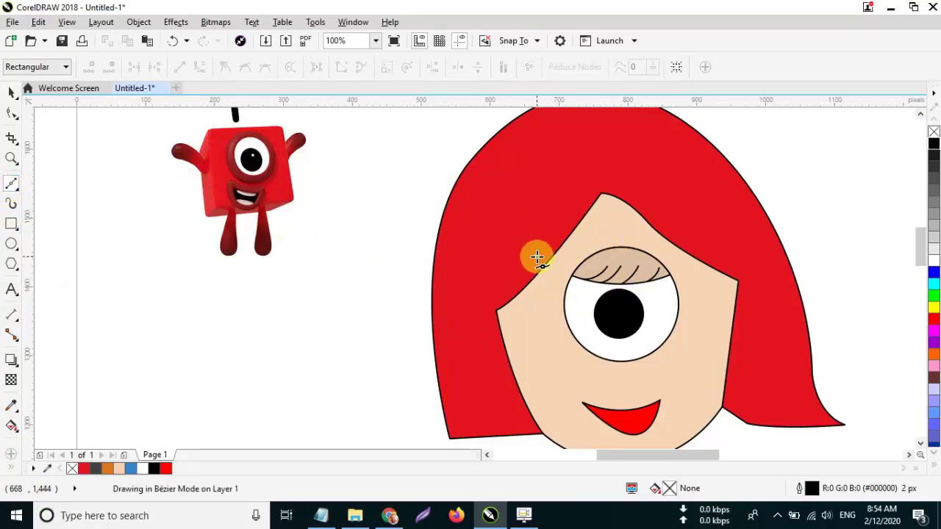
{"action": "key", "text": "space"}
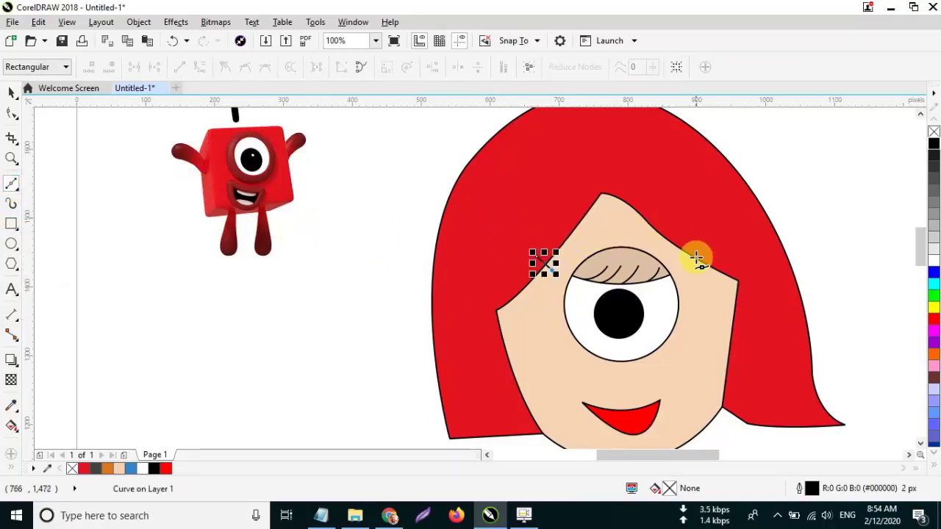
{"action": "mouse_move", "coordinate": [684, 271]}
{"action": "left_mouse_down"}
{"action": "mouse_move", "coordinate": [742, 343]}
{"action": "mouse_move", "coordinate": [740, 353]}
{"action": "left_mouse_up"}
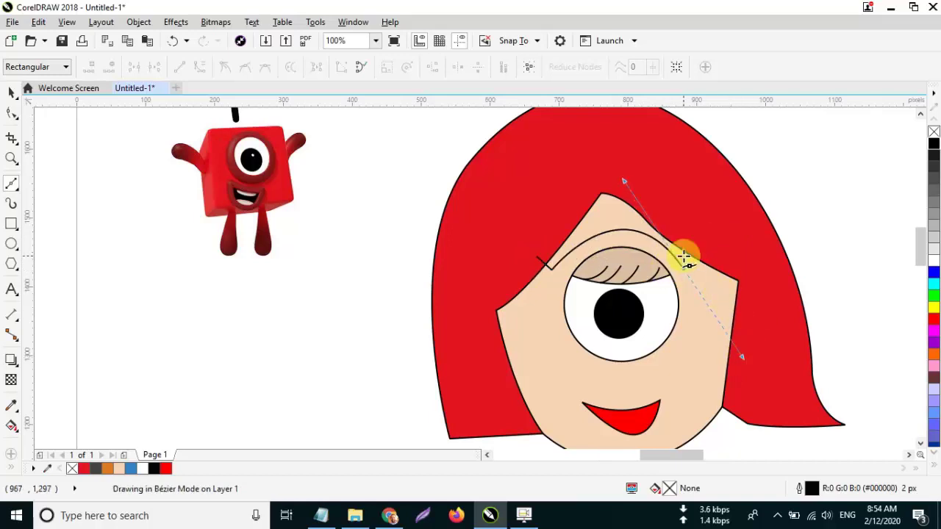
{"action": "scroll", "coordinate": [683, 258], "scroll_direction": "up", "scroll_amount": 2}
{"action": "scroll", "coordinate": [683, 280], "scroll_direction": "down", "scroll_amount": 2}
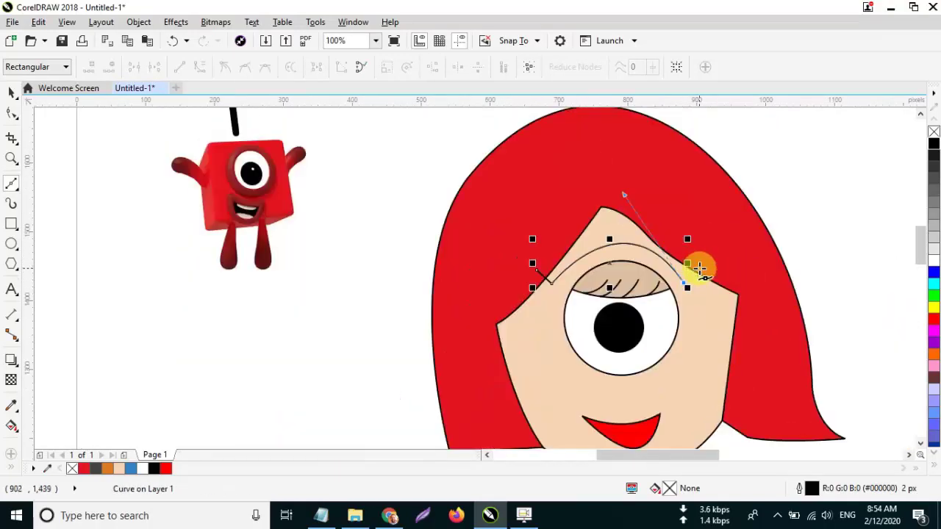
Step: Add the eyebrow's right end and arched upper edge, and close the outline at its starting node
{"action": "left_click", "coordinate": [695, 267]}
{"action": "left_click_drag", "start_coordinate": [558, 244], "coordinate": [466, 308]}
{"action": "scroll", "coordinate": [538, 252], "scroll_direction": "up", "scroll_amount": 2}
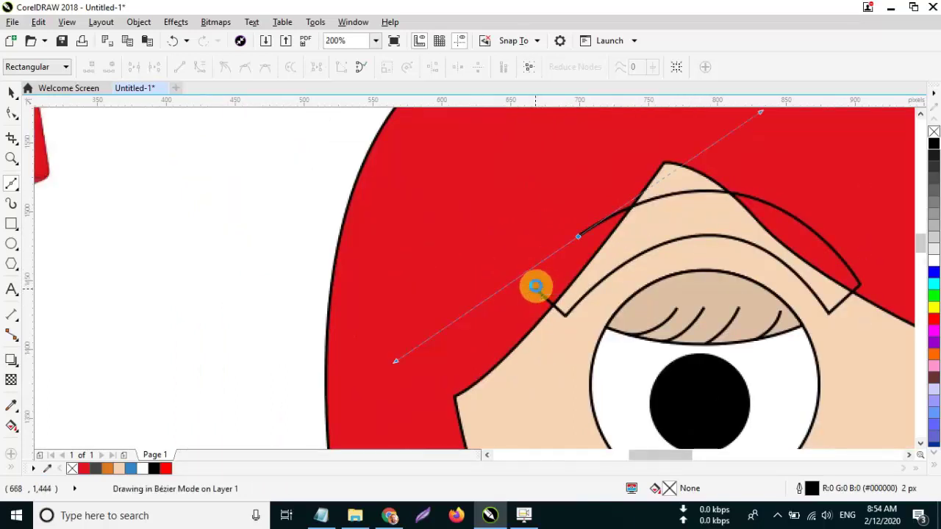
{"action": "left_click_drag", "start_coordinate": [536, 288], "coordinate": [573, 275]}
{"action": "key", "text": "ctrl+z"}
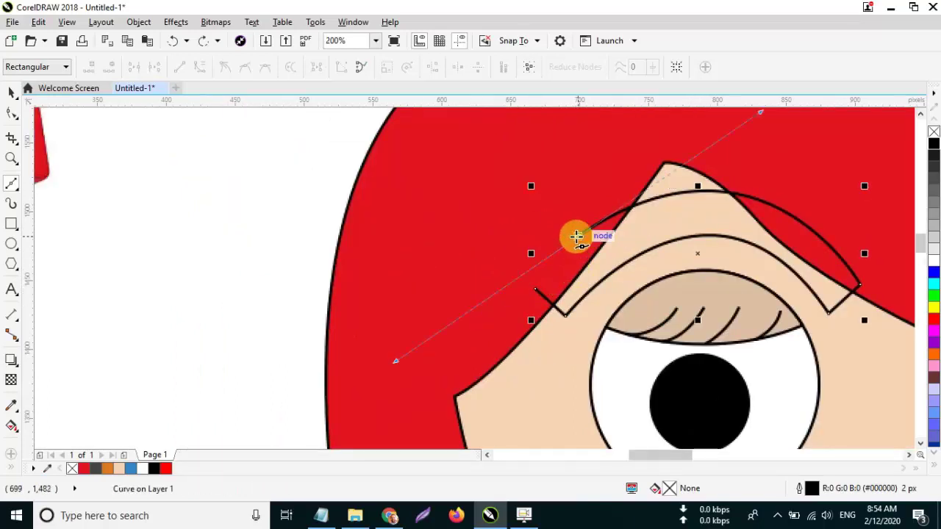
{"action": "left_click", "coordinate": [578, 236]}
{"action": "left_click", "coordinate": [537, 290]}
{"action": "mouse_move", "coordinate": [537, 289]}
{"action": "left_mouse_down"}
{"action": "mouse_move", "coordinate": [590, 244]}
{"action": "mouse_move", "coordinate": [576, 242]}
{"action": "mouse_move", "coordinate": [537, 287]}
{"action": "left_mouse_up"}
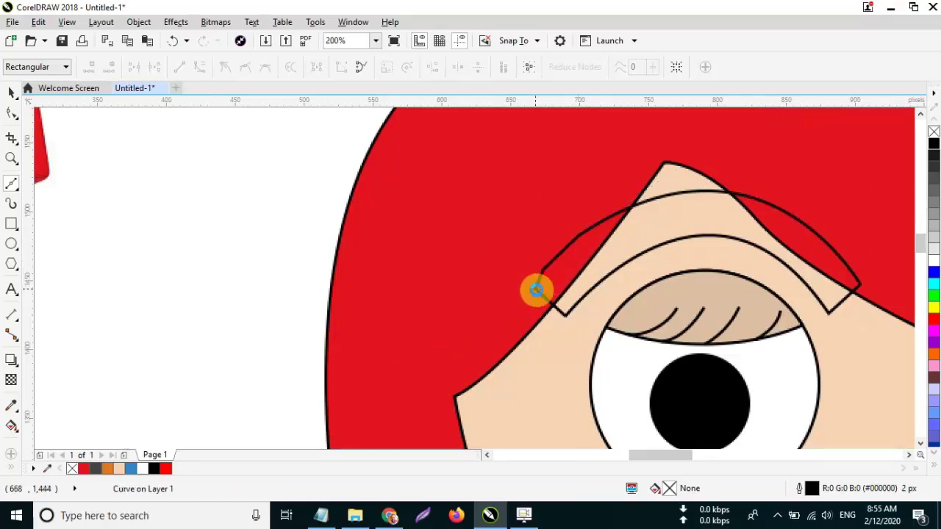
Step: Delete the two surplus nodes near the left end of the eyebrow's upper edge
{"action": "left_click", "coordinate": [10, 118]}
{"action": "double_click", "coordinate": [544, 270]}
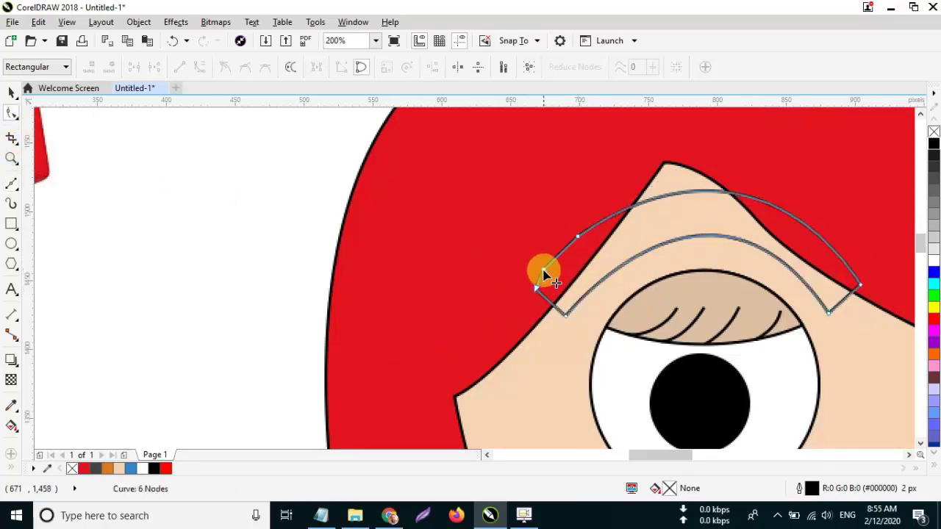
{"action": "key", "text": "Delete"}
{"action": "scroll", "coordinate": [646, 235], "scroll_direction": "down", "scroll_amount": 2}
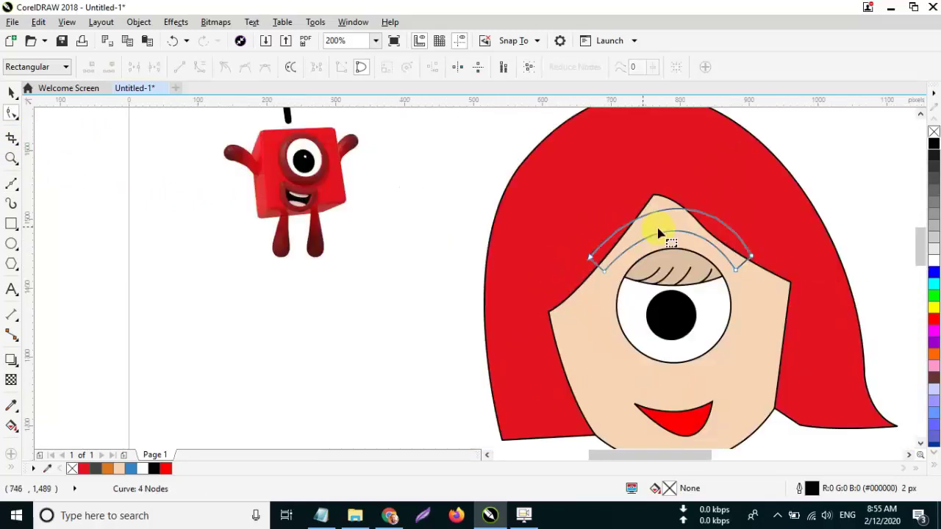
Step: Fill the eyebrow with the dark red (#921E21) sampled from the block character using the color eyedropper
{"action": "left_click", "coordinate": [10, 95]}
{"action": "left_click", "coordinate": [469, 203]}
{"action": "left_click", "coordinate": [645, 224]}
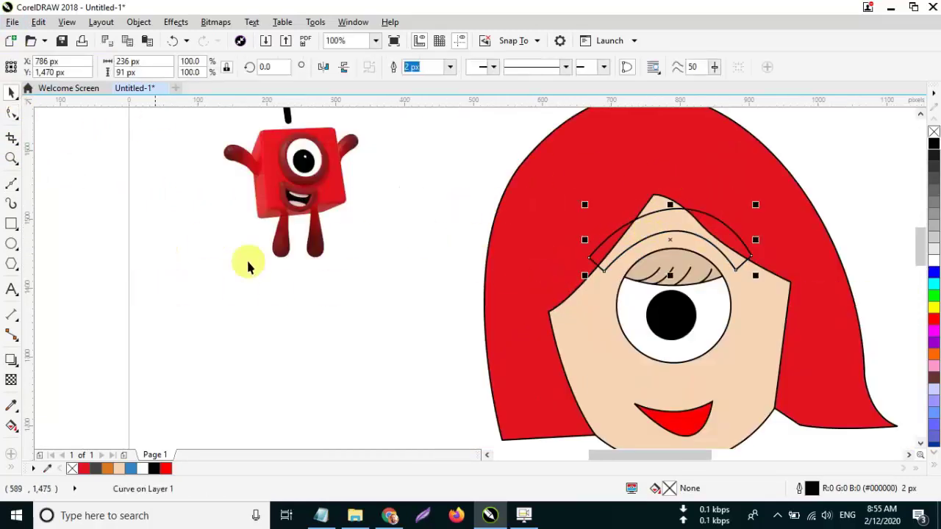
{"action": "left_click", "coordinate": [11, 409]}
{"action": "left_click", "coordinate": [302, 147]}
{"action": "left_click", "coordinate": [651, 215]}
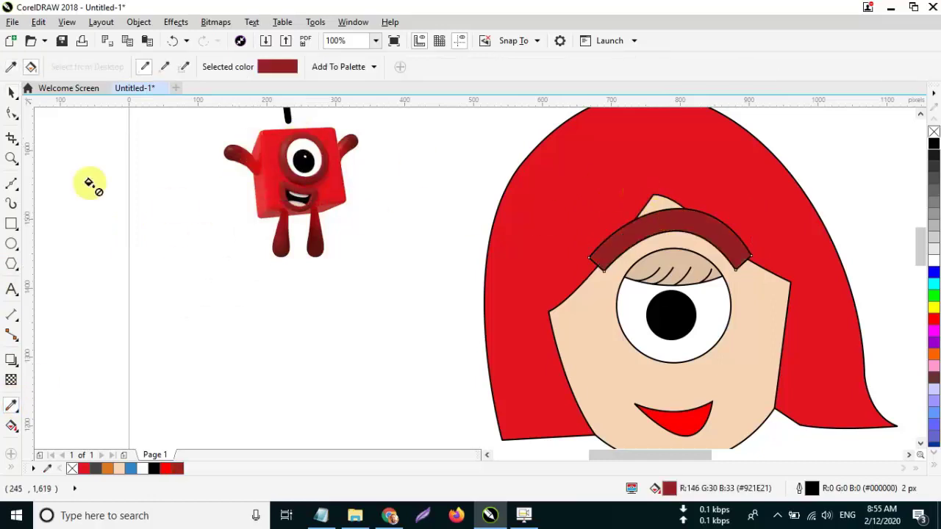
Step: Remove the eyebrow's outline and fill the eyebrow with black
{"action": "left_click", "coordinate": [10, 93]}
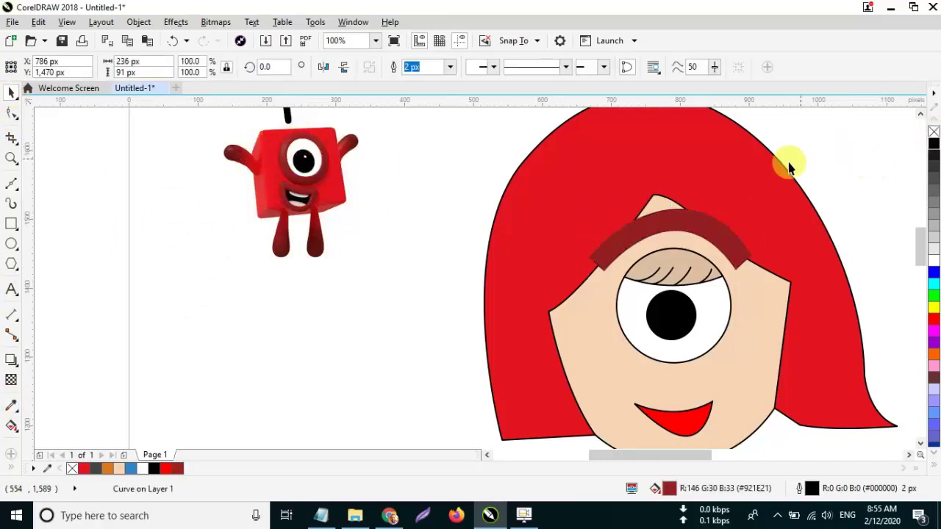
{"action": "scroll", "coordinate": [787, 162], "scroll_direction": "down", "scroll_amount": 2}
{"action": "left_click", "coordinate": [785, 319]}
{"action": "scroll", "coordinate": [742, 220], "scroll_direction": "up", "scroll_amount": 1}
{"action": "left_click", "coordinate": [775, 195]}
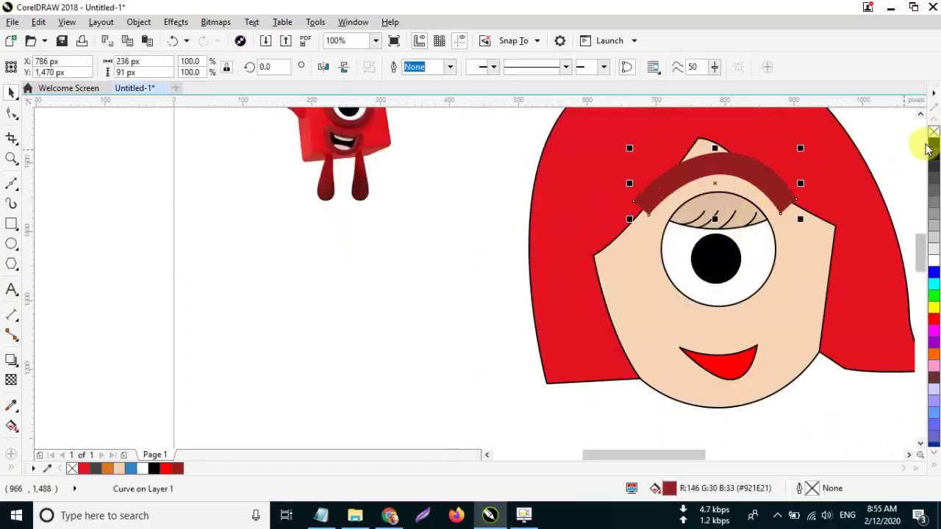
{"action": "left_click", "coordinate": [935, 144]}
{"action": "scroll", "coordinate": [742, 232], "scroll_direction": "down", "scroll_amount": 1}
{"action": "left_click", "coordinate": [833, 206]}
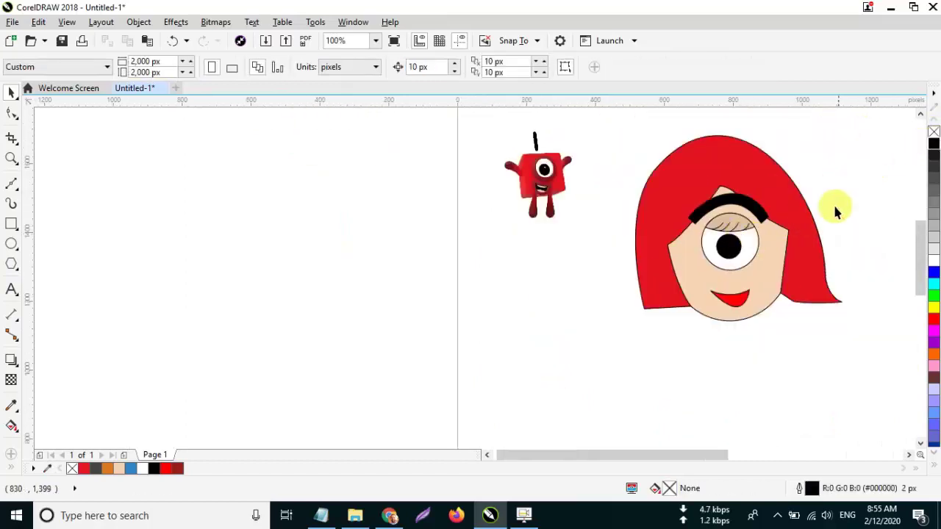
{"action": "scroll", "coordinate": [815, 236], "scroll_direction": "down", "scroll_amount": 1}
{"action": "scroll", "coordinate": [807, 229], "scroll_direction": "up", "scroll_amount": 1}
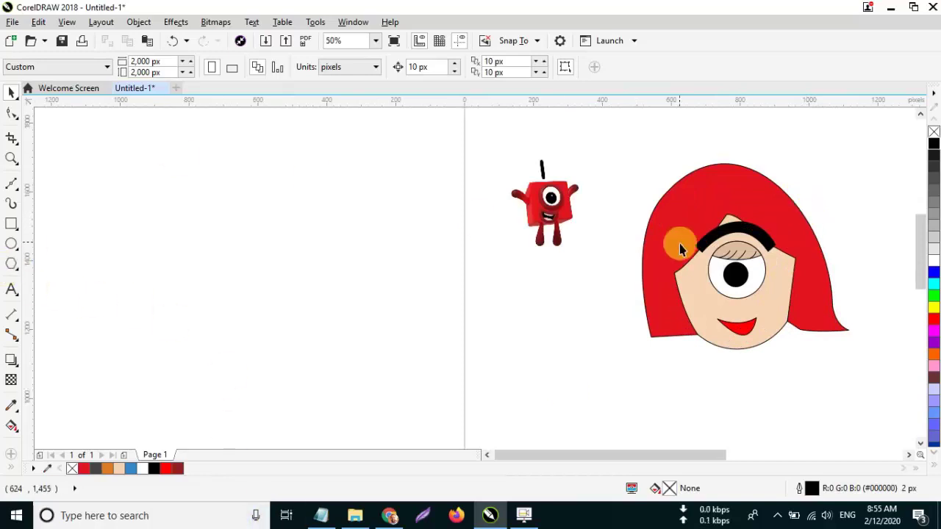
Step: Draw a polygon about 174 px wide below the block character and reduce it to three sides
{"action": "left_click", "coordinate": [12, 264]}
{"action": "left_click_drag", "start_coordinate": [515, 294], "coordinate": [581, 357]}
{"action": "left_click", "coordinate": [403, 74]}
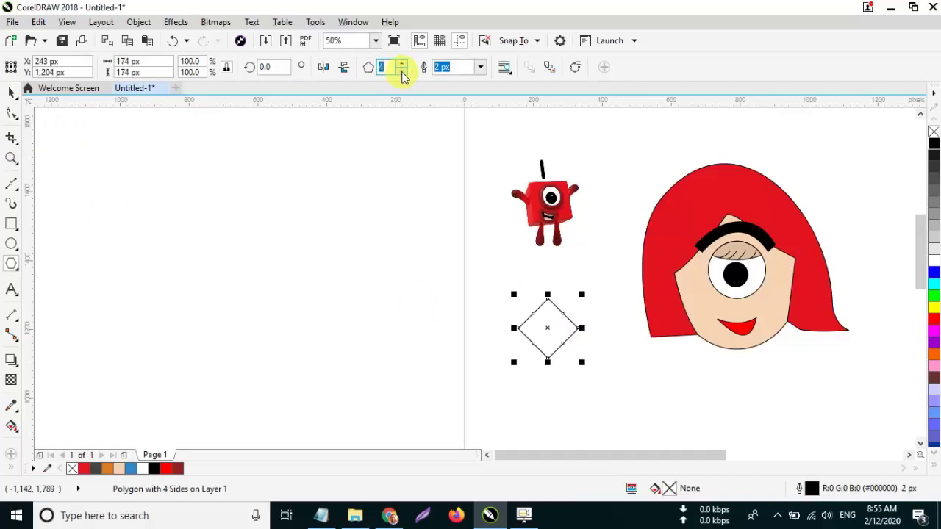
{"action": "left_click", "coordinate": [11, 92]}
{"action": "left_click", "coordinate": [539, 333]}
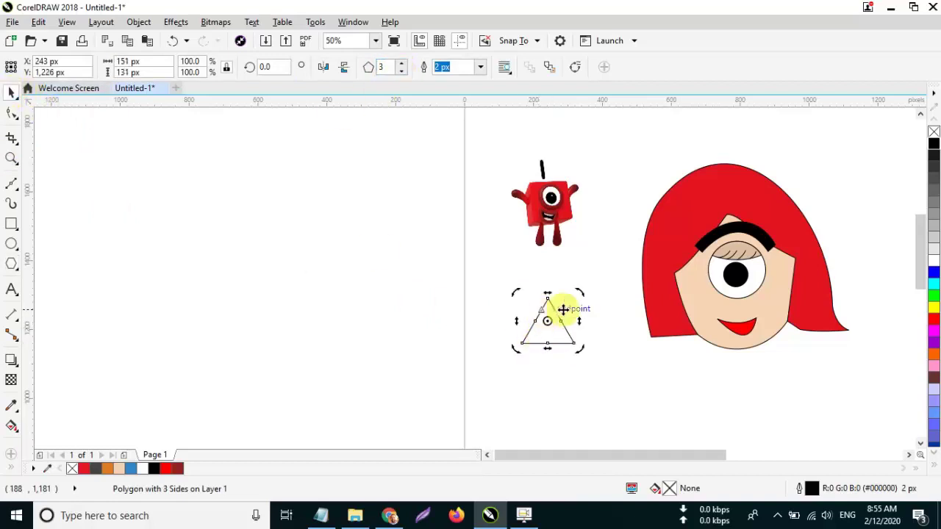
Step: Rotate the triangle to stand on its side and mirror a copy so both tips meet in a bow shape
{"action": "left_click_drag", "start_coordinate": [583, 292], "coordinate": [586, 366]}
{"action": "left_click", "coordinate": [537, 321]}
{"action": "left_click_drag", "start_coordinate": [521, 322], "coordinate": [592, 317]}
{"action": "right_click", "coordinate": [592, 317]}
{"action": "scroll", "coordinate": [580, 313], "scroll_direction": "up", "scroll_amount": 1}
{"action": "scroll", "coordinate": [580, 318], "scroll_direction": "up", "scroll_amount": 2}
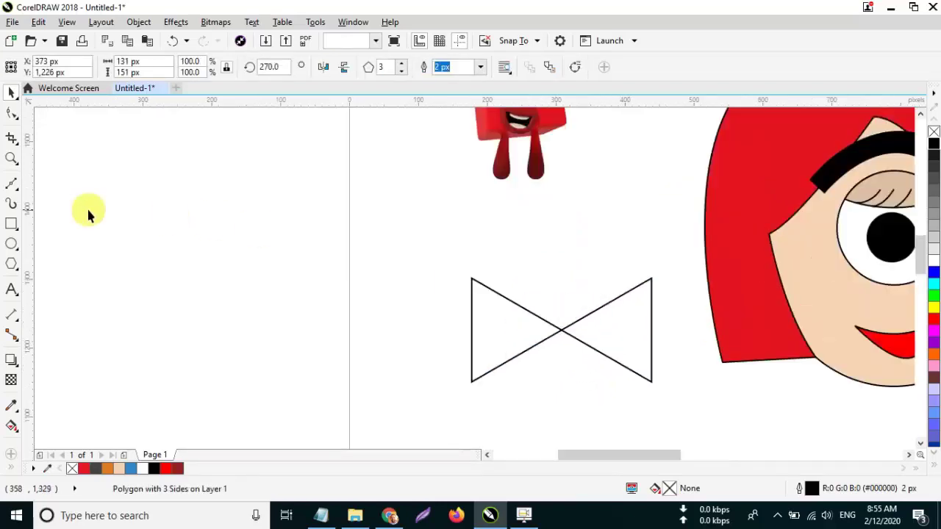
Step: Draw a circle about 72 px across, centred where the two triangle tips meet
{"action": "left_click", "coordinate": [84, 210]}
{"action": "left_click_drag", "start_coordinate": [559, 329], "coordinate": [589, 359]}
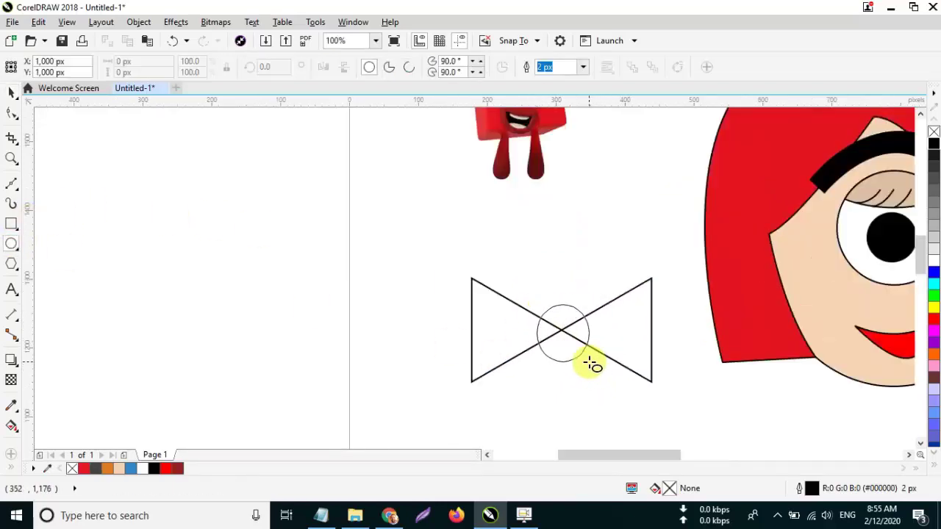
{"action": "left_click", "coordinate": [10, 94]}
{"action": "left_click", "coordinate": [431, 256]}
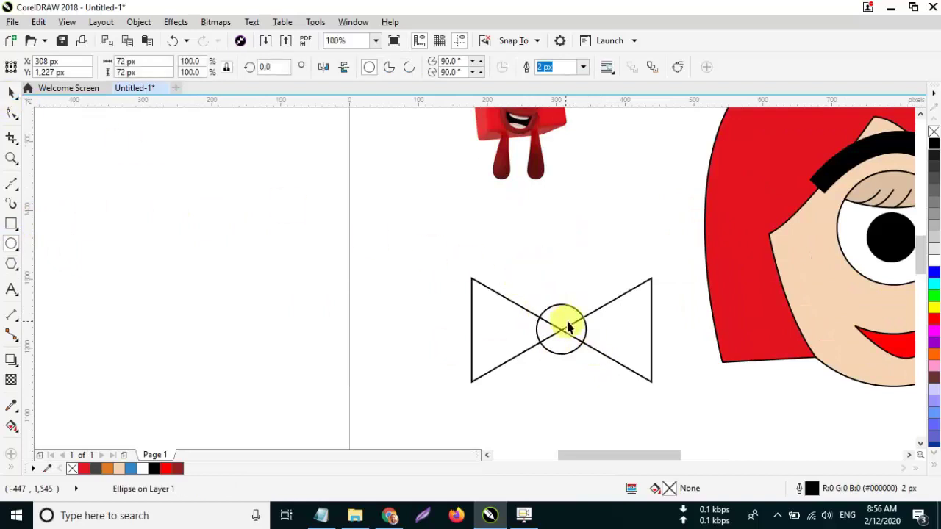
Step: Align the paired triangles with the center circle and weld them into one bow outline
{"action": "left_click", "coordinate": [605, 325]}
{"action": "left_click", "coordinate": [513, 328], "text": "shift"}
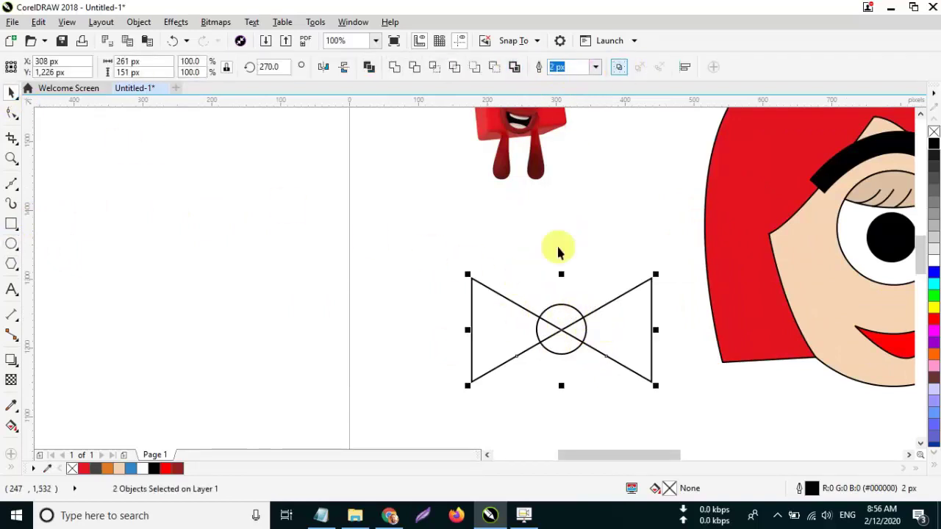
{"action": "left_click", "coordinate": [577, 276]}
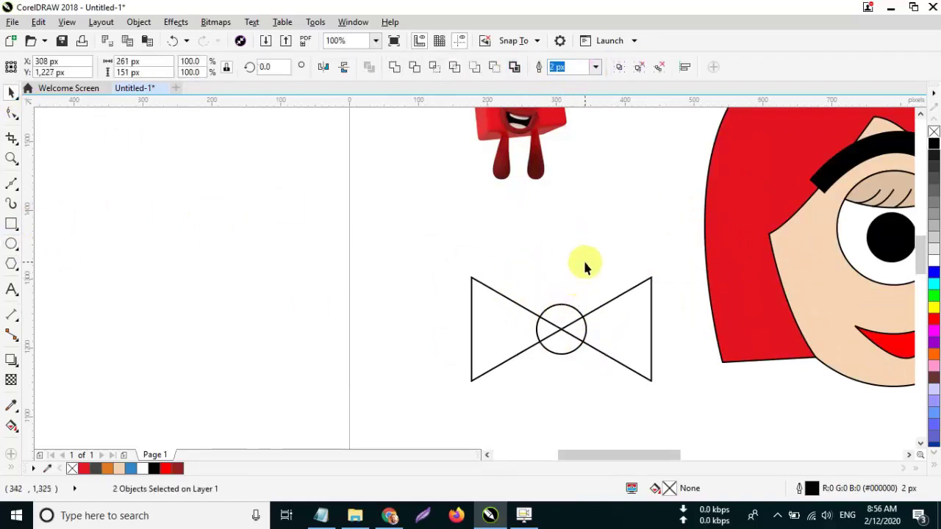
{"action": "scroll", "coordinate": [583, 258], "scroll_direction": "down", "scroll_amount": 1}
{"action": "left_click", "coordinate": [395, 66]}
Step: Move the bow onto the upper right of the girl's hair and scale it to 87.5%
{"action": "left_click_drag", "start_coordinate": [622, 267], "coordinate": [799, 184]}
{"action": "left_click", "coordinate": [833, 170]}
{"action": "left_click", "coordinate": [811, 174]}
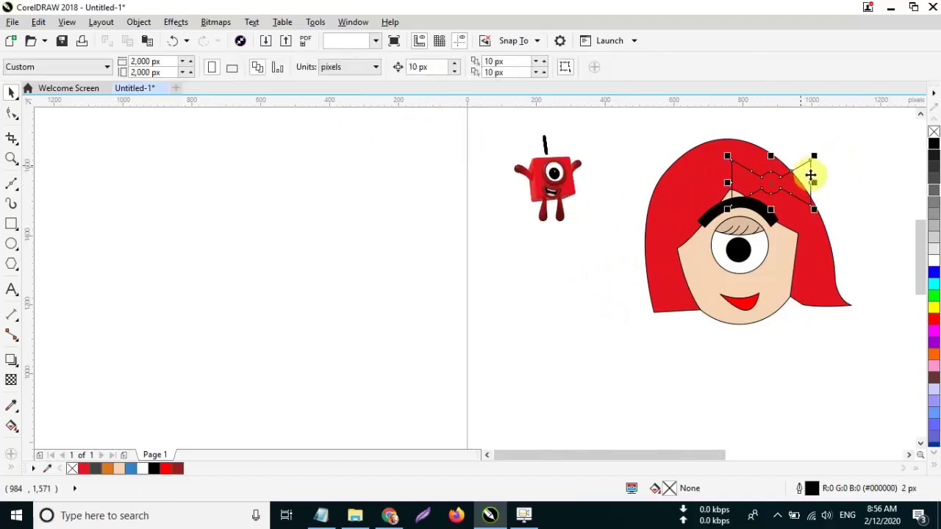
Step: Fill the bow with yellow
{"action": "left_click", "coordinate": [934, 308]}
{"action": "left_click", "coordinate": [870, 213]}
{"action": "scroll", "coordinate": [788, 180], "scroll_direction": "up", "scroll_amount": 1}
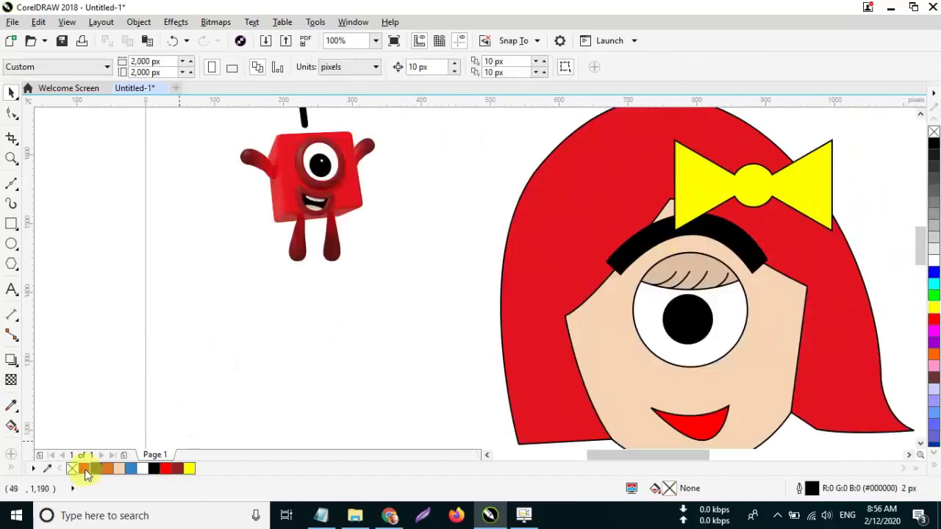
Step: Fill the bow with the dark red from the document palette, leaving the document's default object properties as they are
{"action": "left_click", "coordinate": [167, 469]}
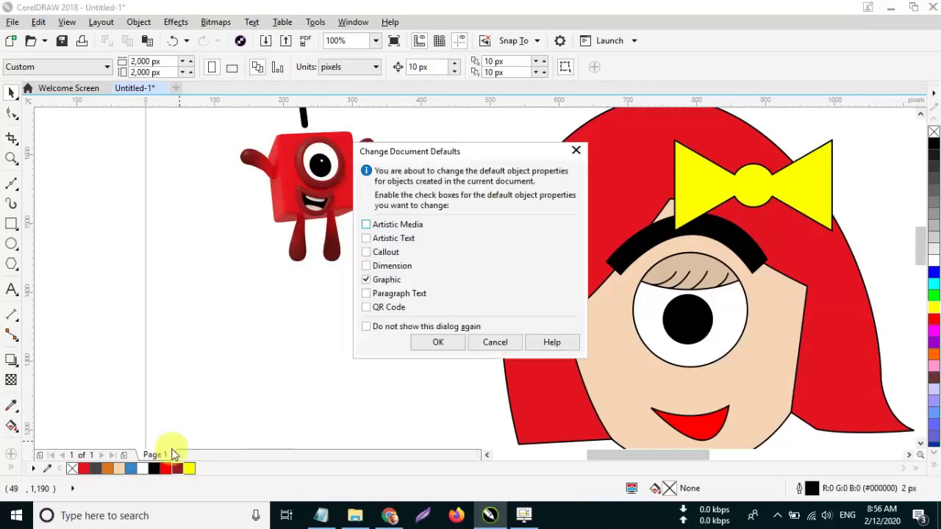
{"action": "left_click", "coordinate": [577, 152]}
{"action": "left_click", "coordinate": [707, 196]}
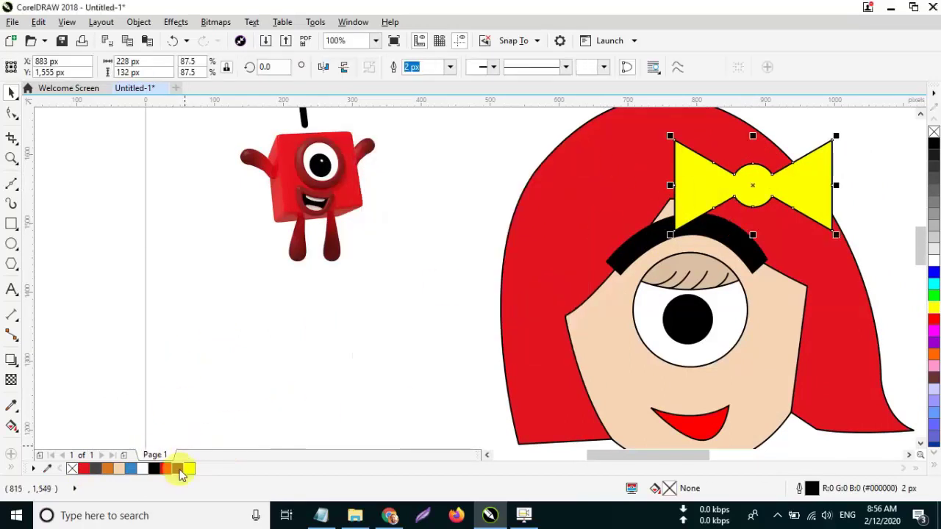
{"action": "left_click", "coordinate": [177, 469]}
{"action": "left_click", "coordinate": [473, 257]}
{"action": "left_click", "coordinate": [744, 195]}
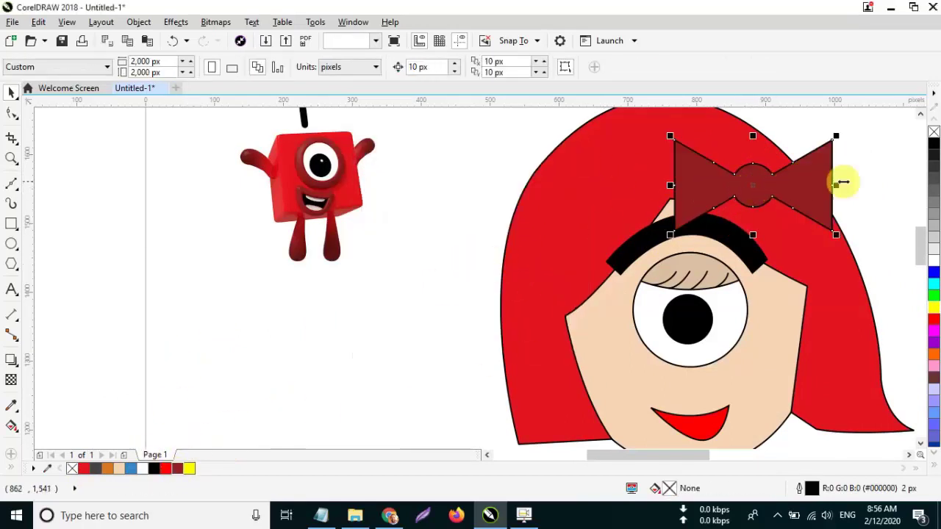
{"action": "scroll", "coordinate": [586, 258], "scroll_direction": "down", "scroll_amount": 2}
{"action": "left_click", "coordinate": [629, 374]}
{"action": "scroll", "coordinate": [629, 374], "scroll_direction": "down", "scroll_amount": 1}
{"action": "scroll", "coordinate": [631, 389], "scroll_direction": "up", "scroll_amount": 1}
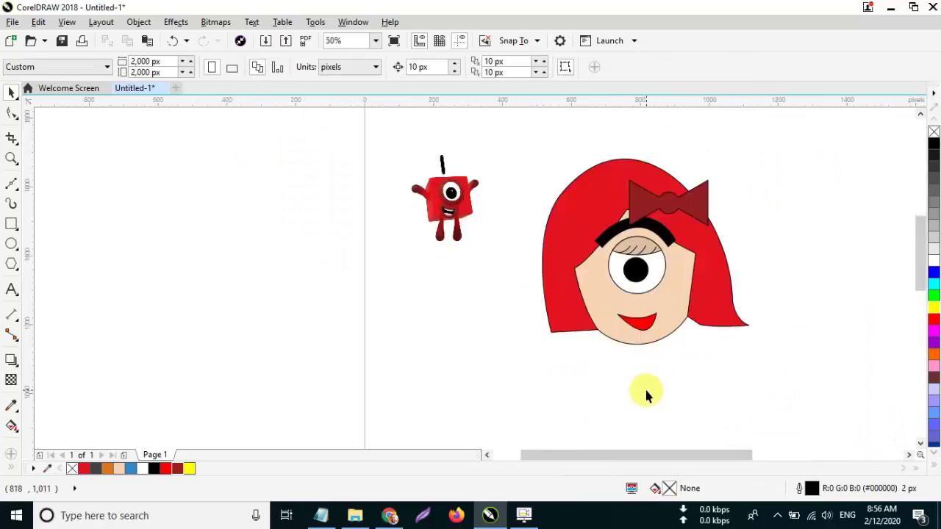
Step: Start the left half of the torso with straight Bézier segments from below the chin to the shoulder and down to the waist
{"action": "scroll", "coordinate": [660, 376], "scroll_direction": "up", "scroll_amount": 1}
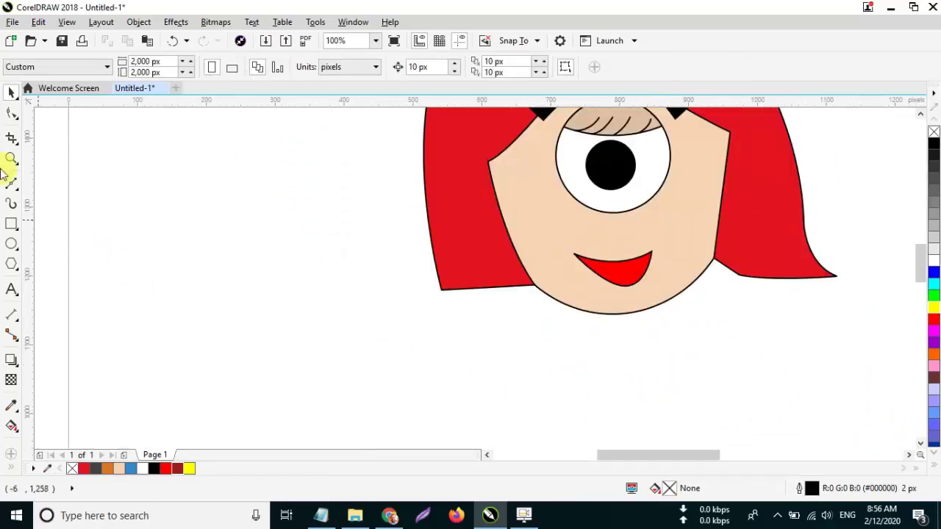
{"action": "left_click", "coordinate": [12, 225]}
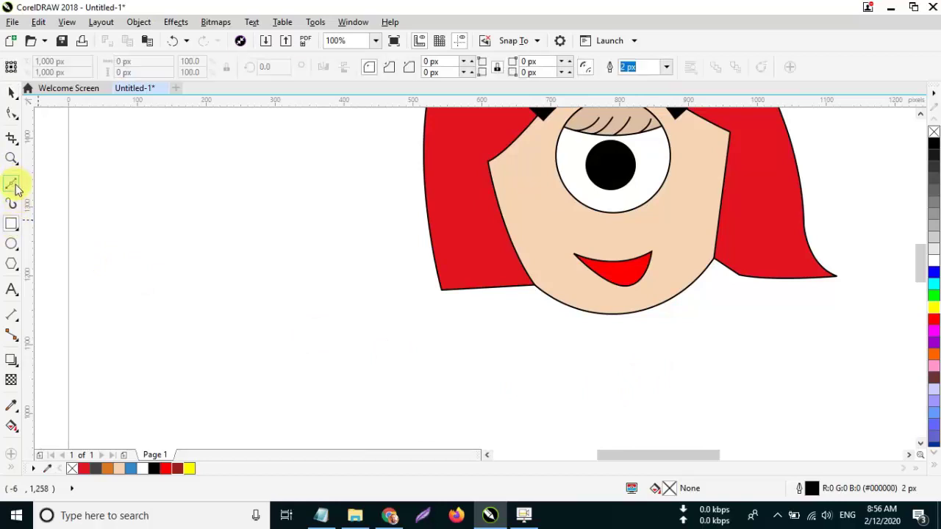
{"action": "left_click", "coordinate": [12, 183]}
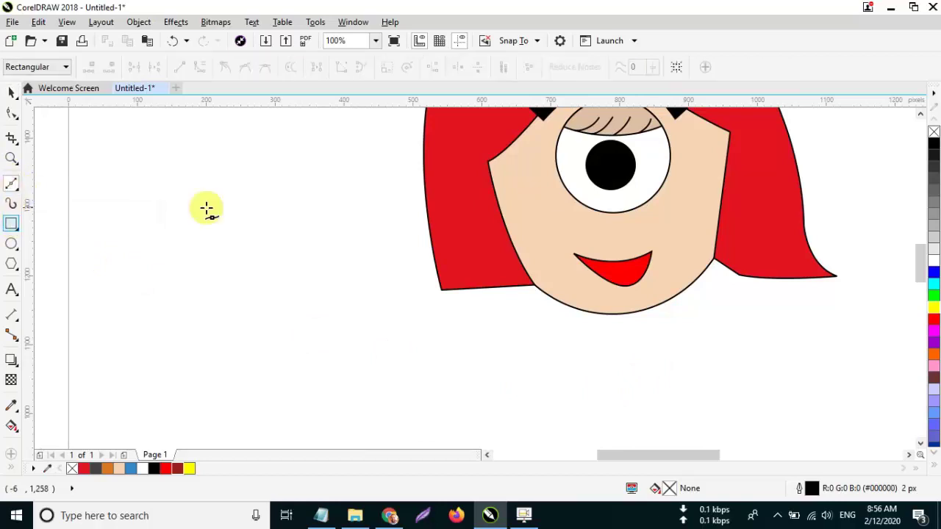
{"action": "scroll", "coordinate": [356, 228], "scroll_direction": "down", "scroll_amount": 1}
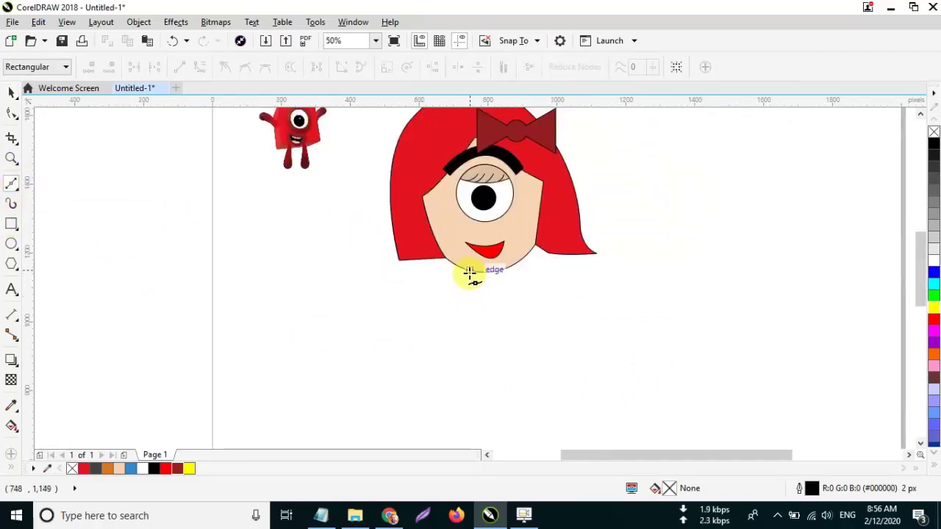
{"action": "left_click", "coordinate": [467, 285]}
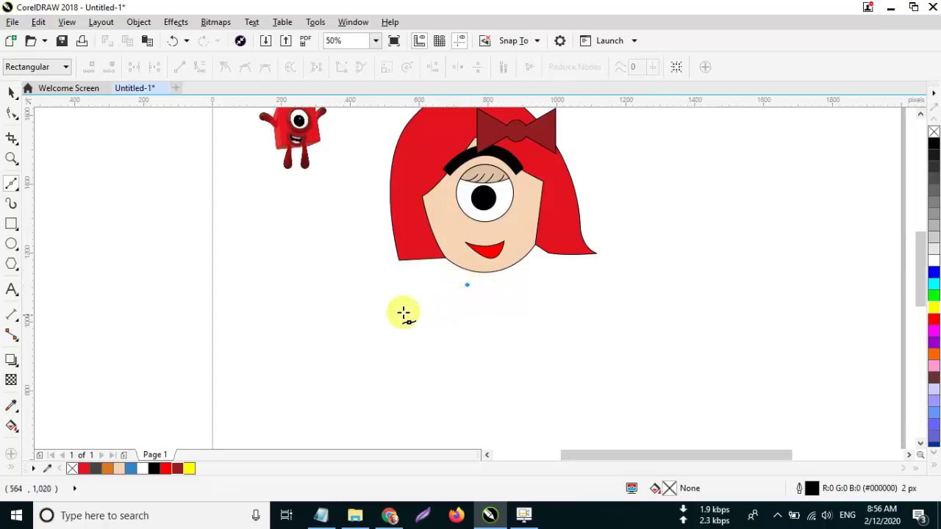
{"action": "left_click", "coordinate": [390, 317]}
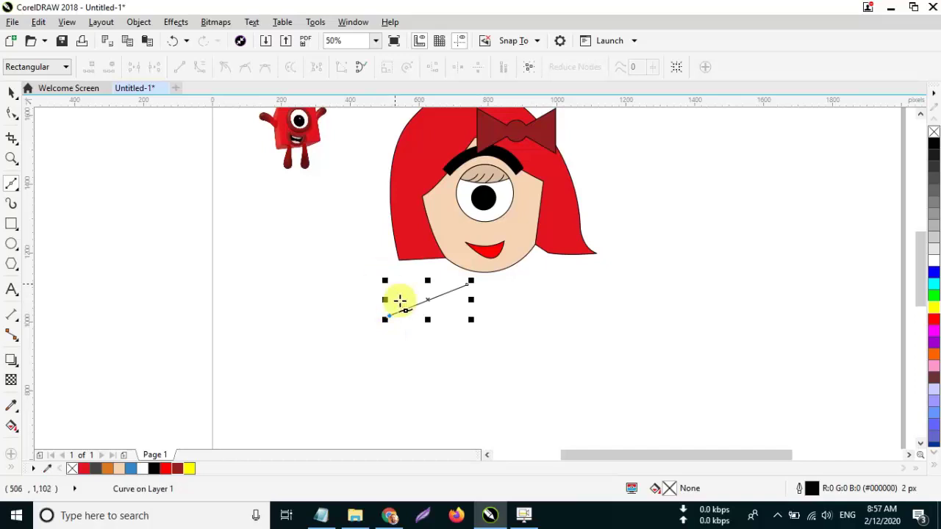
{"action": "scroll", "coordinate": [390, 338], "scroll_direction": "down", "scroll_amount": 1}
{"action": "scroll", "coordinate": [388, 340], "scroll_direction": "up", "scroll_amount": 1}
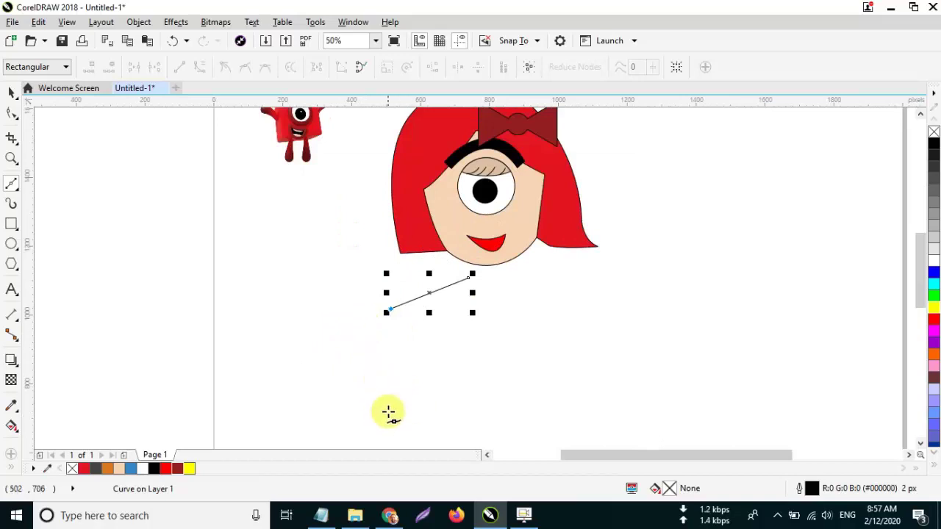
{"action": "left_click", "coordinate": [408, 422]}
Step: Continue the half torso from the waist to the hip and along the hem, and close it at the neck point
{"action": "scroll", "coordinate": [502, 330], "scroll_direction": "down", "scroll_amount": 1}
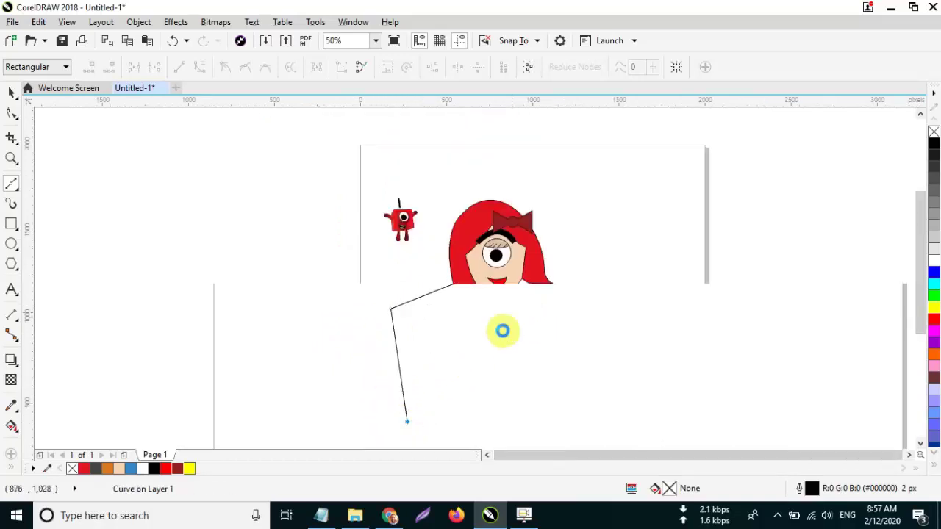
{"action": "scroll", "coordinate": [459, 397], "scroll_direction": "up", "scroll_amount": 1}
{"action": "left_click", "coordinate": [434, 419]}
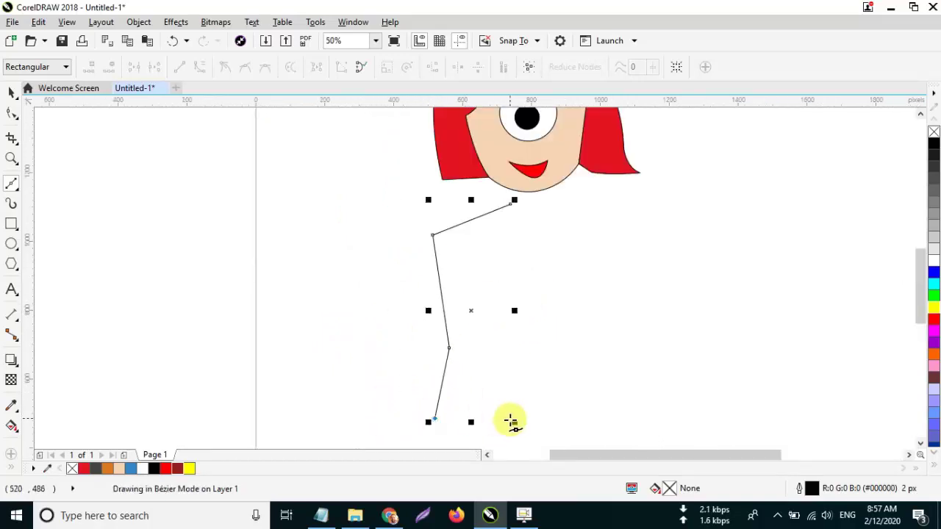
{"action": "left_click", "coordinate": [492, 421]}
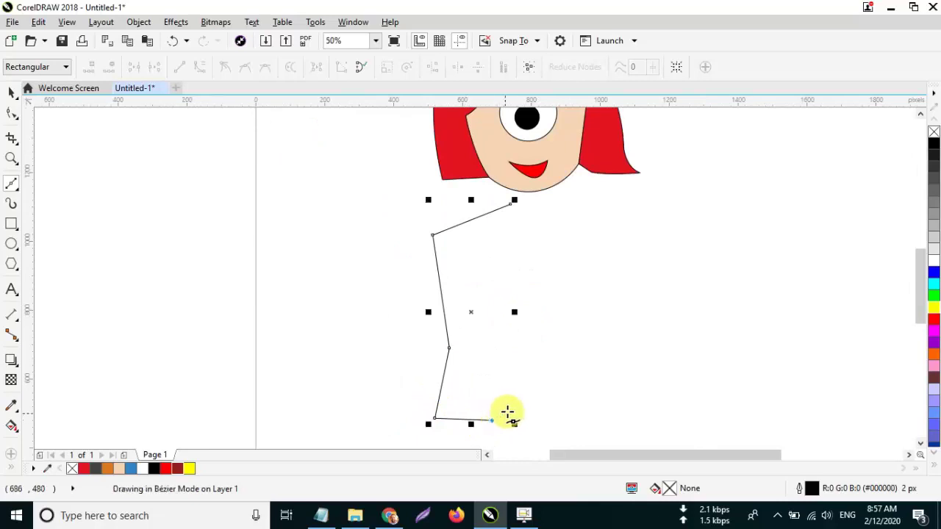
{"action": "left_click", "coordinate": [510, 423]}
{"action": "left_click", "coordinate": [511, 206]}
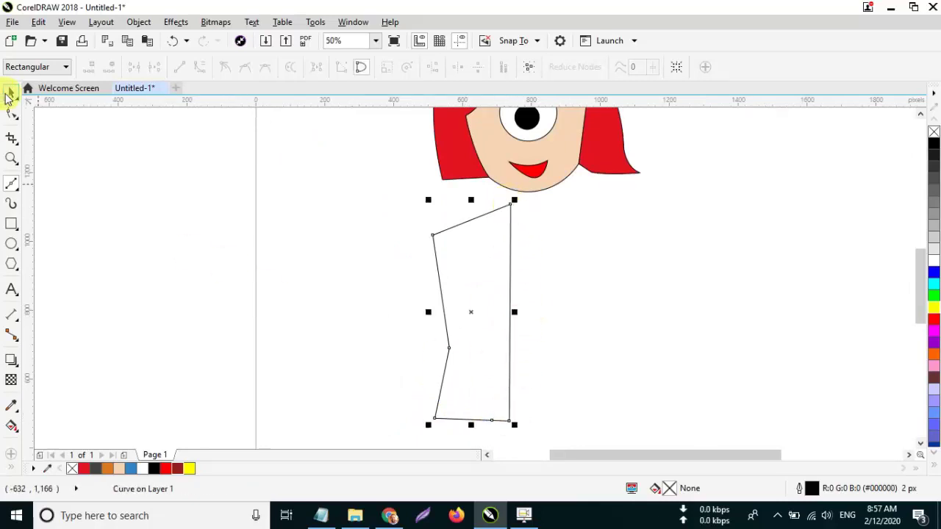
Step: Mirror a copy of the left torso half to the right side
{"action": "left_click", "coordinate": [12, 93]}
{"action": "left_click", "coordinate": [401, 305]}
{"action": "left_click", "coordinate": [445, 321]}
{"action": "left_click_drag", "start_coordinate": [428, 311], "coordinate": [519, 308]}
{"action": "right_click", "coordinate": [519, 307]}
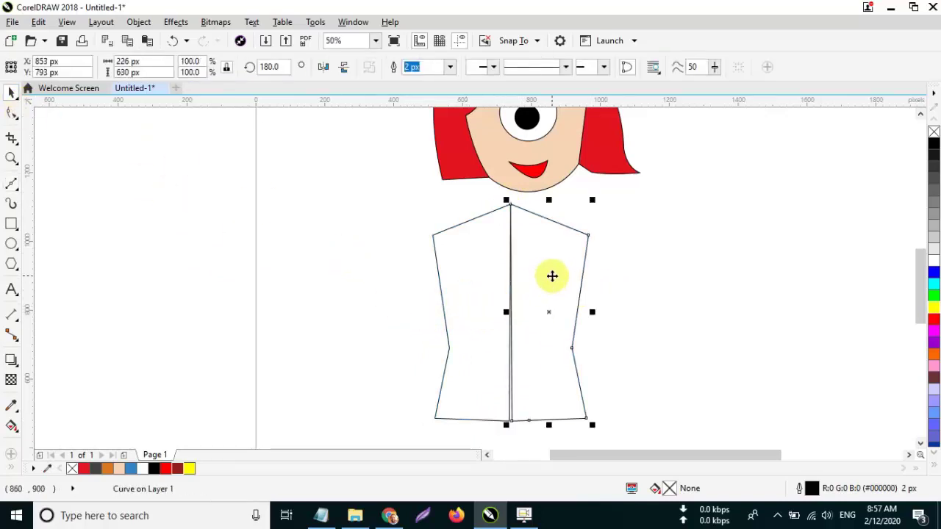
Step: Try to weld and combine the two torso halves, and move the joined shape to the lower right of the head
{"action": "scroll", "coordinate": [528, 336], "scroll_direction": "up", "scroll_amount": 1}
{"action": "scroll", "coordinate": [528, 336], "scroll_direction": "down", "scroll_amount": 1}
{"action": "left_click", "coordinate": [489, 291], "text": "shift"}
{"action": "left_click", "coordinate": [397, 68]}
{"action": "left_click", "coordinate": [641, 264]}
{"action": "left_click_drag", "start_coordinate": [553, 259], "coordinate": [728, 221]}
{"action": "key", "text": "ctrl+l"}
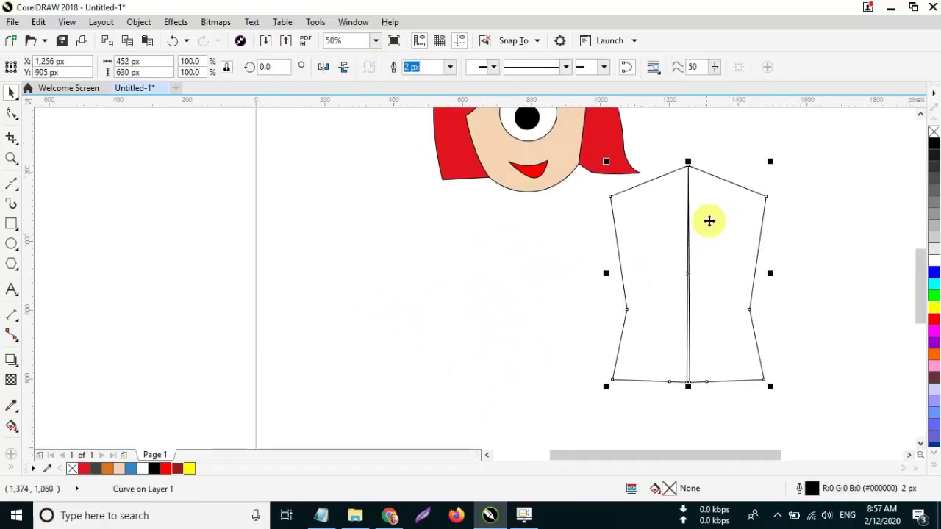
Step: Try pulling the torso's top center node downward, and undo the change
{"action": "scroll", "coordinate": [707, 219], "scroll_direction": "up", "scroll_amount": 2}
{"action": "left_click", "coordinate": [11, 113]}
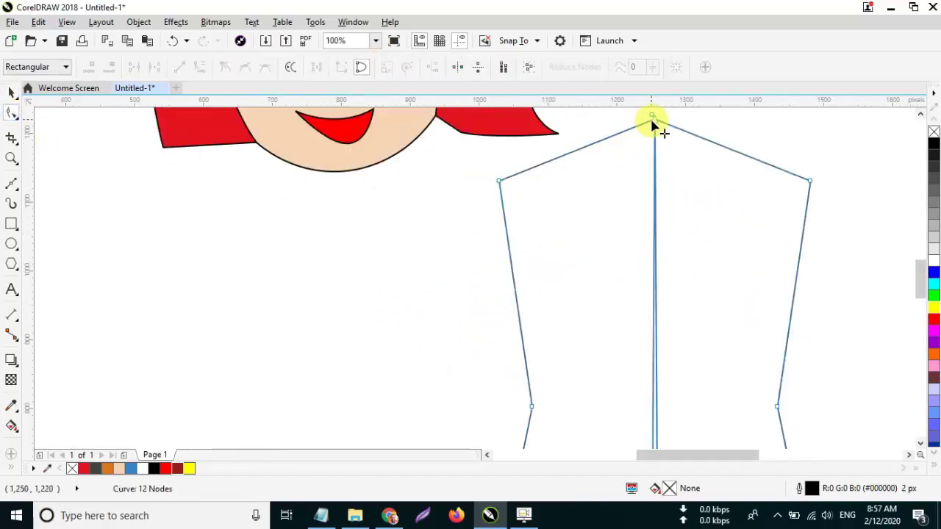
{"action": "left_click_drag", "start_coordinate": [654, 123], "coordinate": [661, 217]}
{"action": "key", "text": "ctrl+z"}
Step: Undo the torso's joining and move, and remove its mirrored right half
{"action": "scroll", "coordinate": [667, 210], "scroll_direction": "down", "scroll_amount": 2}
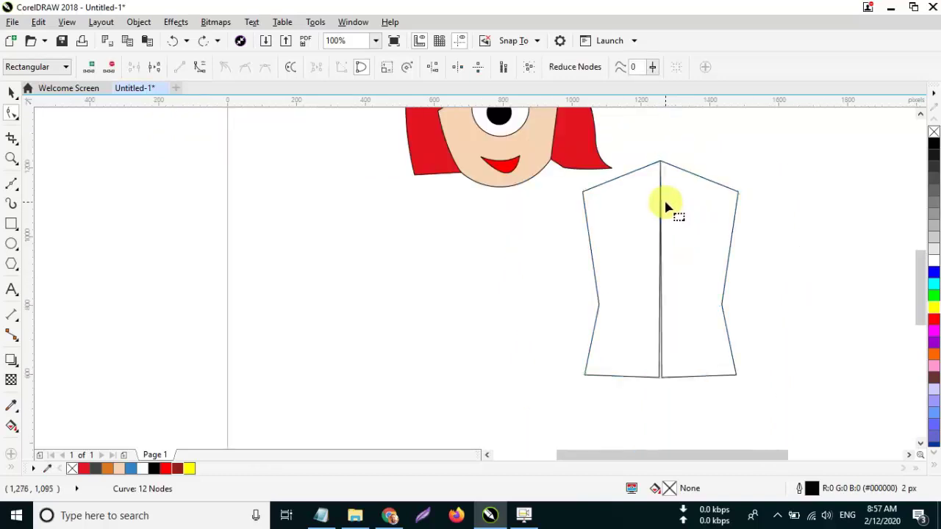
{"action": "key", "text": "ctrl+k"}
{"action": "left_click", "coordinate": [506, 252]}
{"action": "key", "text": "Delete"}
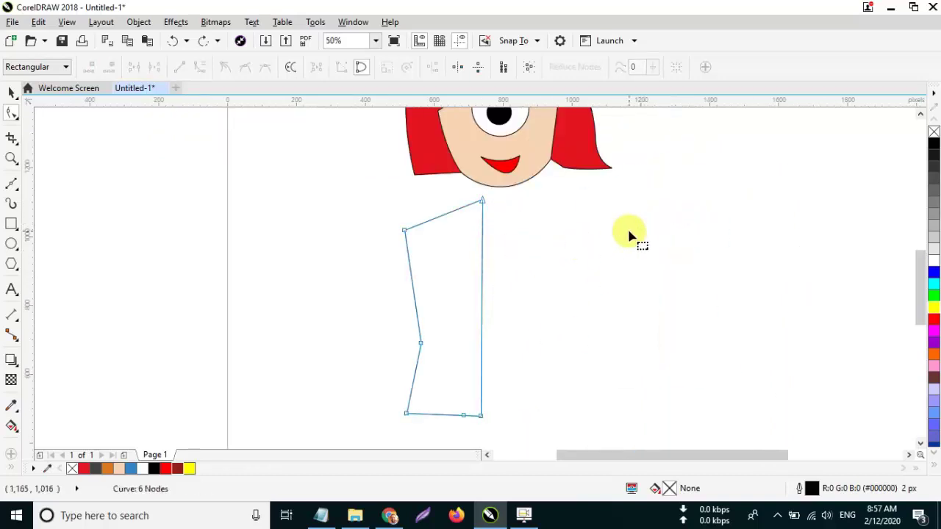
Step: Move the bottom node on the inner edge of the left torso half slightly outward and upward
{"action": "left_click", "coordinate": [11, 92]}
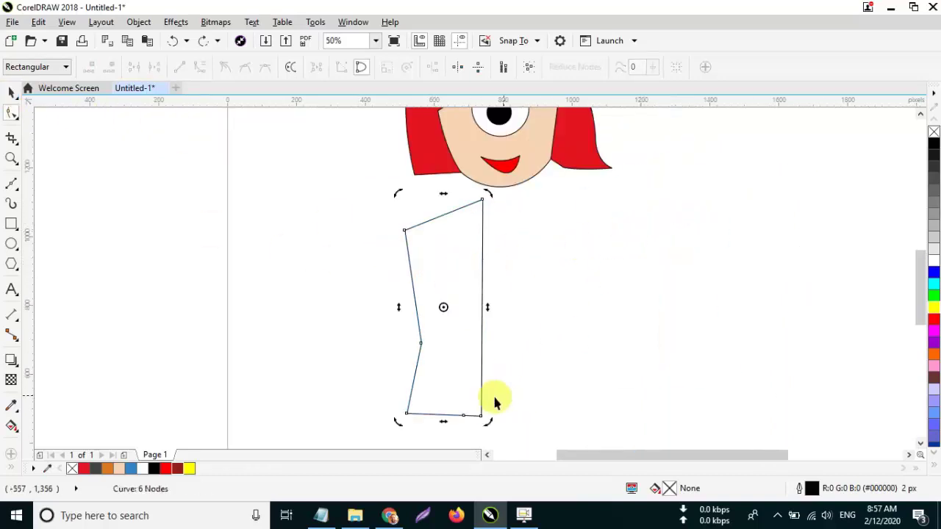
{"action": "key", "text": "space"}
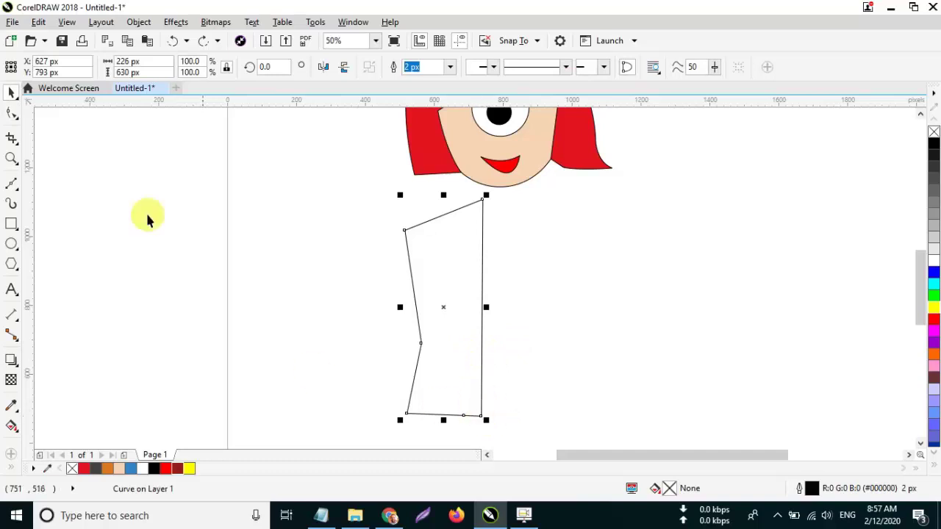
{"action": "left_click", "coordinate": [11, 113]}
{"action": "left_click_drag", "start_coordinate": [483, 416], "coordinate": [502, 405]}
Step: Mirror a copy of the left torso half to the right and overlap the halves at the center
{"action": "key", "text": "space"}
{"action": "left_click_drag", "start_coordinate": [400, 306], "coordinate": [536, 308]}
{"action": "right_click", "coordinate": [536, 309]}
{"action": "left_click_drag", "start_coordinate": [522, 200], "coordinate": [488, 216]}
Step: Weld the two torso halves into one shape and move it up against the chin
{"action": "left_click", "coordinate": [441, 309], "text": "shift"}
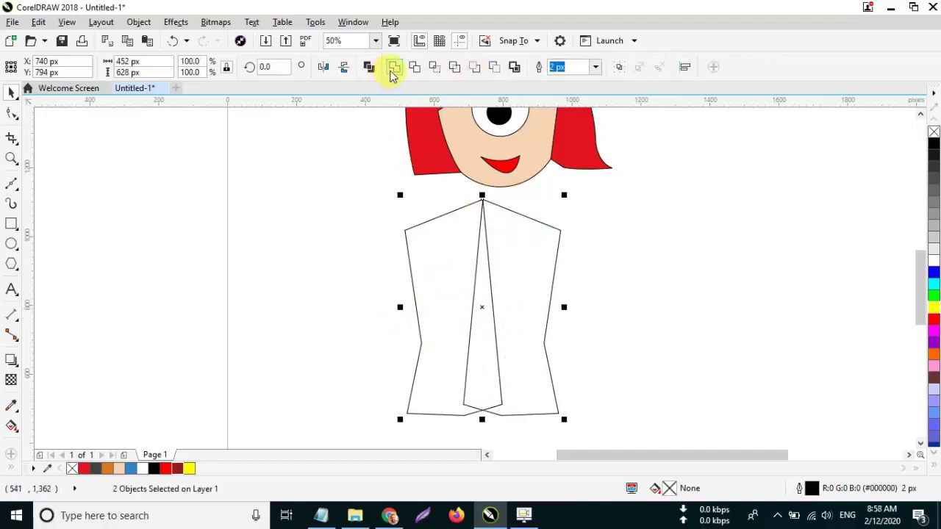
{"action": "left_click", "coordinate": [675, 269]}
{"action": "scroll", "coordinate": [554, 287], "scroll_direction": "down", "scroll_amount": 1}
{"action": "scroll", "coordinate": [543, 241], "scroll_direction": "up", "scroll_amount": 1}
{"action": "left_click_drag", "start_coordinate": [516, 296], "coordinate": [542, 268]}
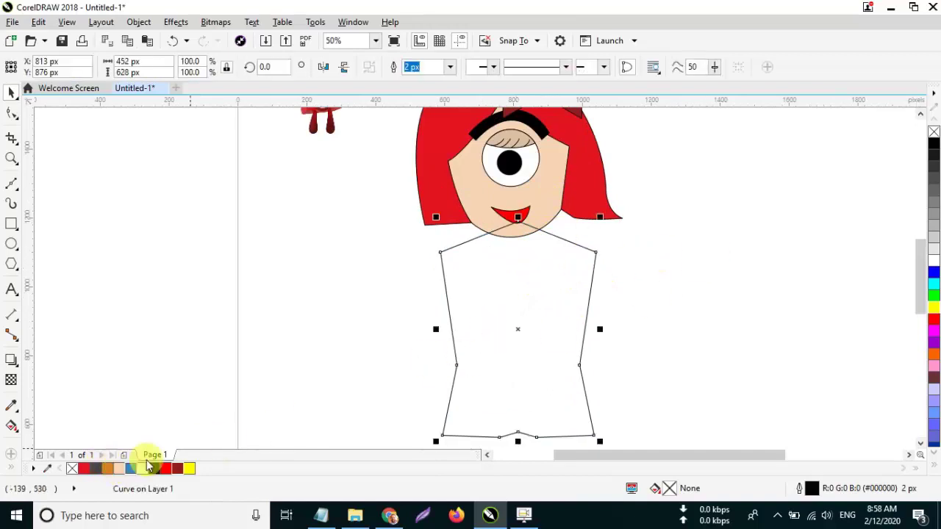
Step: Fill the torso with red #E4151F and place it behind the head
{"action": "left_click", "coordinate": [84, 471]}
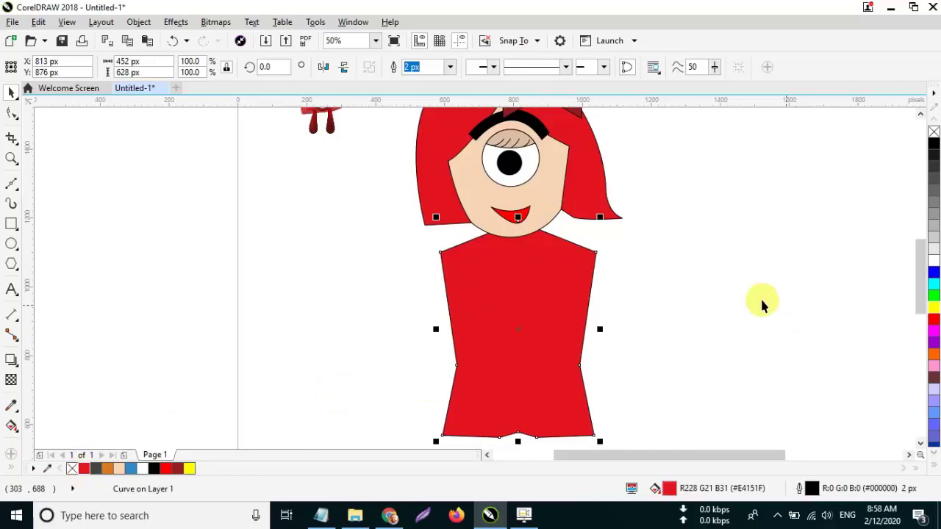
{"action": "scroll", "coordinate": [634, 397], "scroll_direction": "down", "scroll_amount": 1}
{"action": "left_click", "coordinate": [629, 359]}
{"action": "scroll", "coordinate": [628, 359], "scroll_direction": "up", "scroll_amount": 1}
{"action": "left_click", "coordinate": [516, 337]}
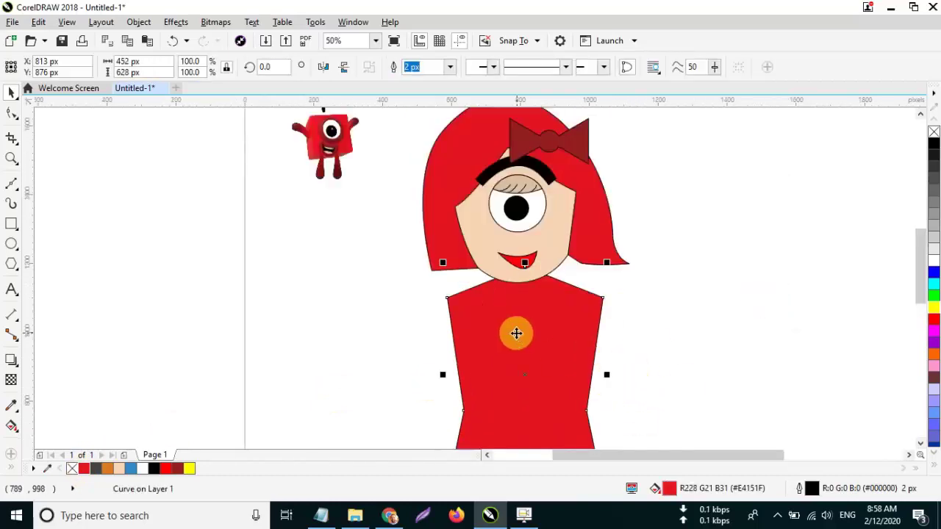
Step: Add the artistic text "1" in the empty area beside the torso
{"action": "left_click", "coordinate": [11, 289]}
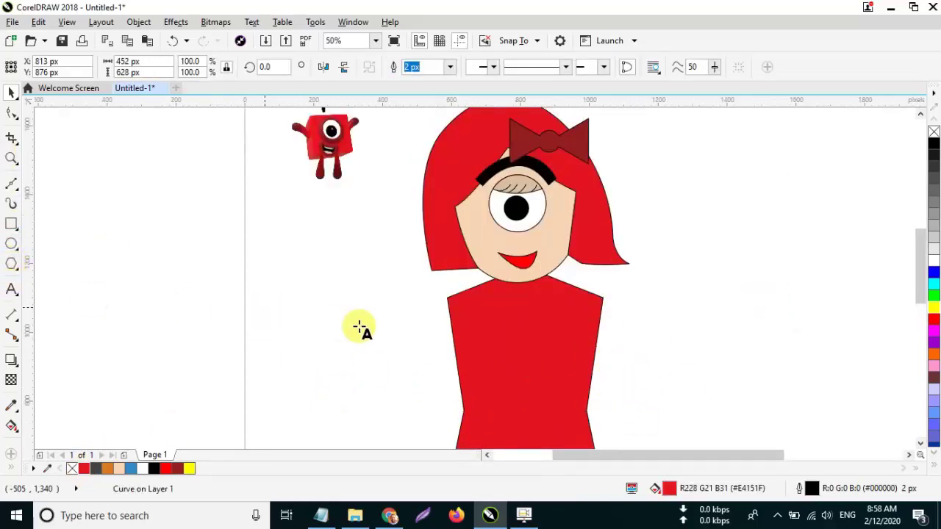
{"action": "left_click", "coordinate": [301, 284]}
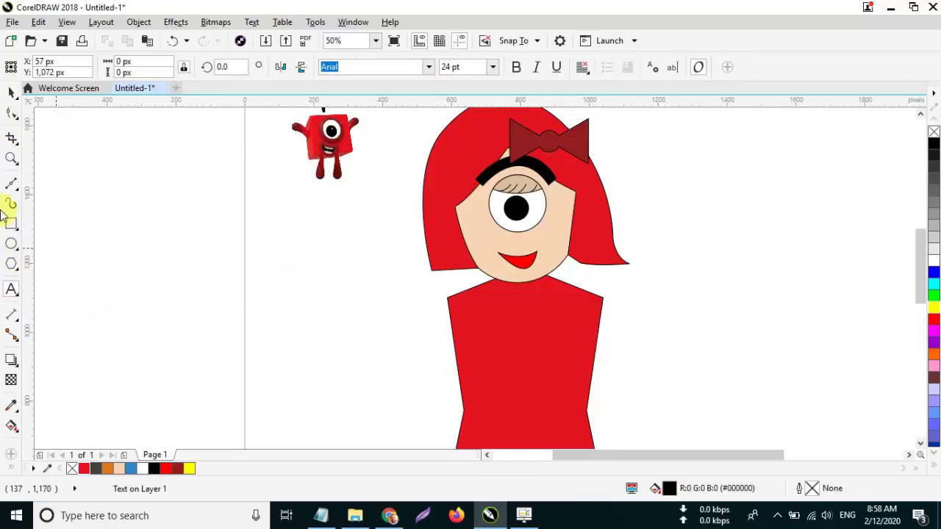
{"action": "type", "text": "!"}
{"action": "left_click", "coordinate": [12, 111]}
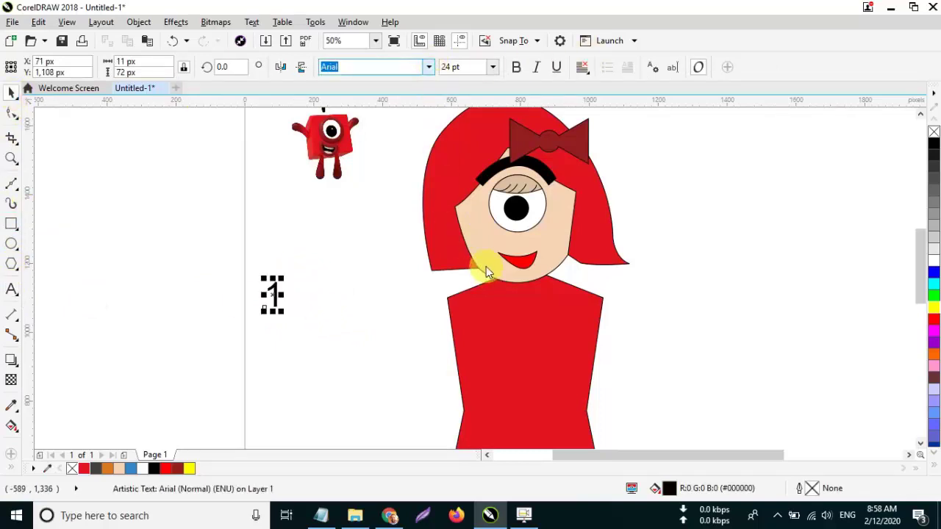
Step: Set the font of the number 1 to Trajan Pro 3
{"action": "left_click", "coordinate": [429, 68]}
{"action": "left_click", "coordinate": [420, 165]}
{"action": "left_click", "coordinate": [428, 67]}
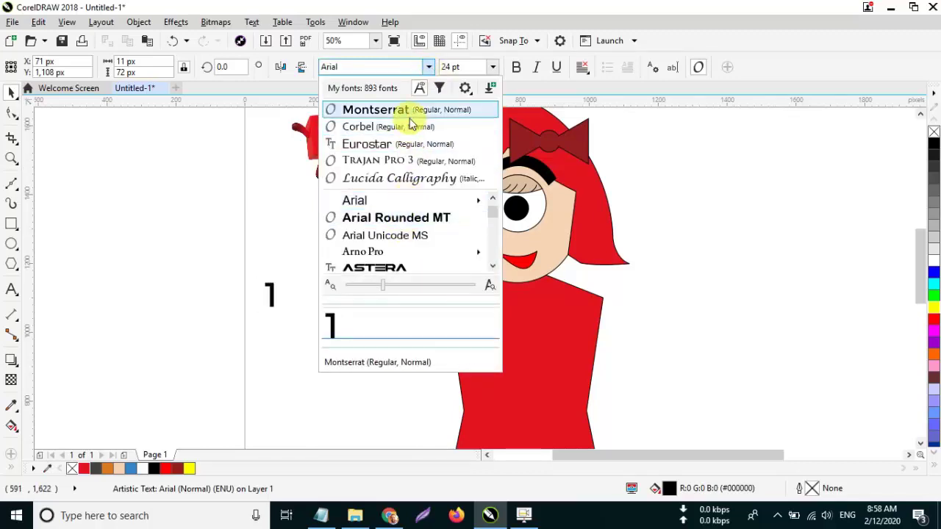
{"action": "left_click", "coordinate": [407, 162]}
Step: Enlarge the number 1 and place it centrally on the front of the torso
{"action": "left_click_drag", "start_coordinate": [279, 312], "coordinate": [393, 333]}
{"action": "scroll", "coordinate": [393, 333], "scroll_direction": "down", "scroll_amount": 2}
{"action": "left_click_drag", "start_coordinate": [334, 337], "coordinate": [457, 349]}
{"action": "scroll", "coordinate": [586, 307], "scroll_direction": "up", "scroll_amount": 2}
{"action": "left_click", "coordinate": [586, 306]}
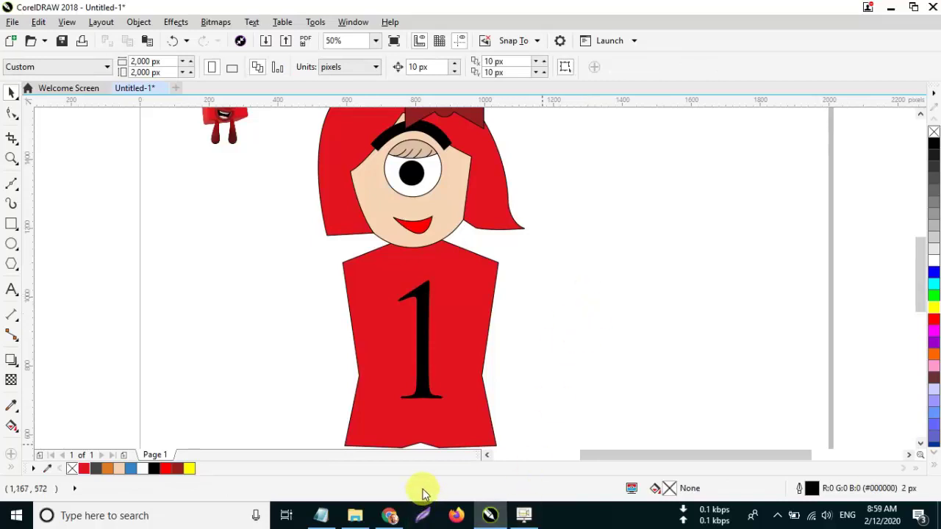
Step: Start a skirt outline below the torso with a downward-curving top edge about as wide as the torso's hem
{"action": "scroll", "coordinate": [462, 448], "scroll_direction": "down", "scroll_amount": 3}
{"action": "scroll", "coordinate": [512, 380], "scroll_direction": "up", "scroll_amount": 3}
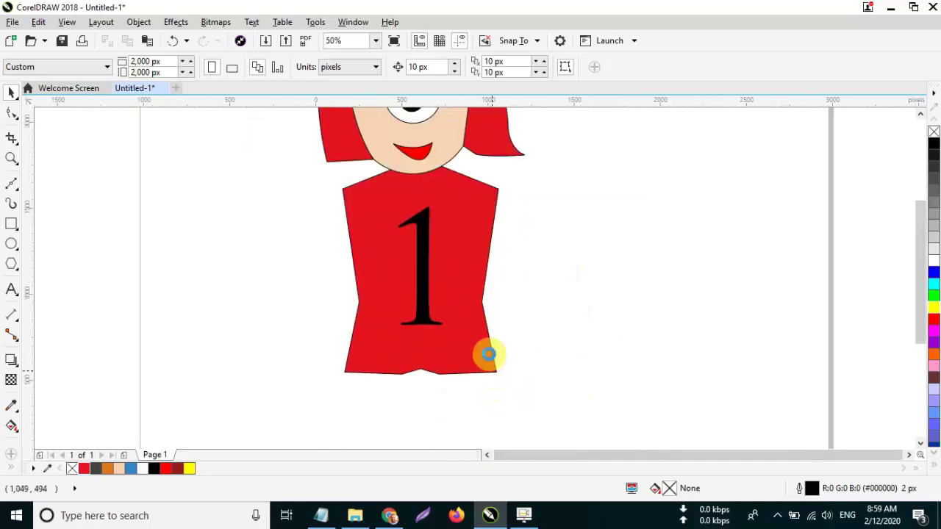
{"action": "scroll", "coordinate": [489, 355], "scroll_direction": "down", "scroll_amount": 2}
{"action": "scroll", "coordinate": [468, 423], "scroll_direction": "up", "scroll_amount": 2}
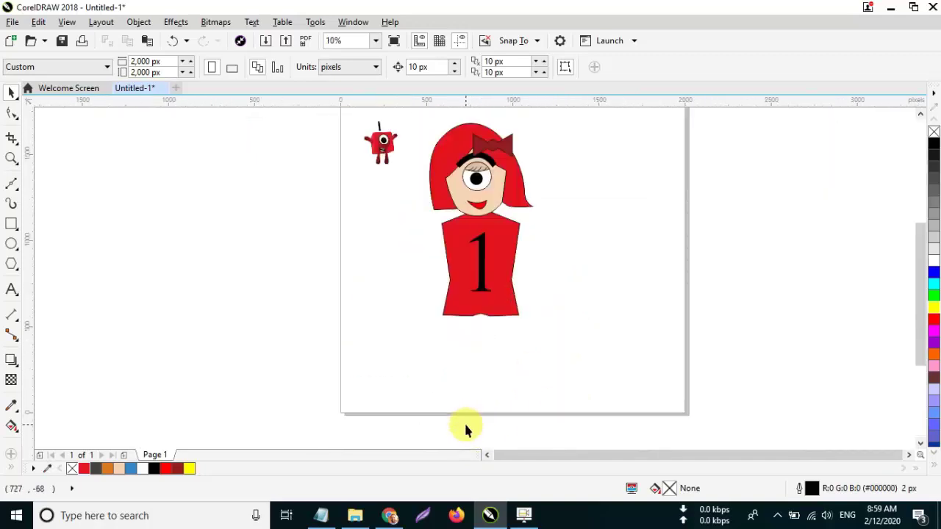
{"action": "left_click", "coordinate": [14, 187]}
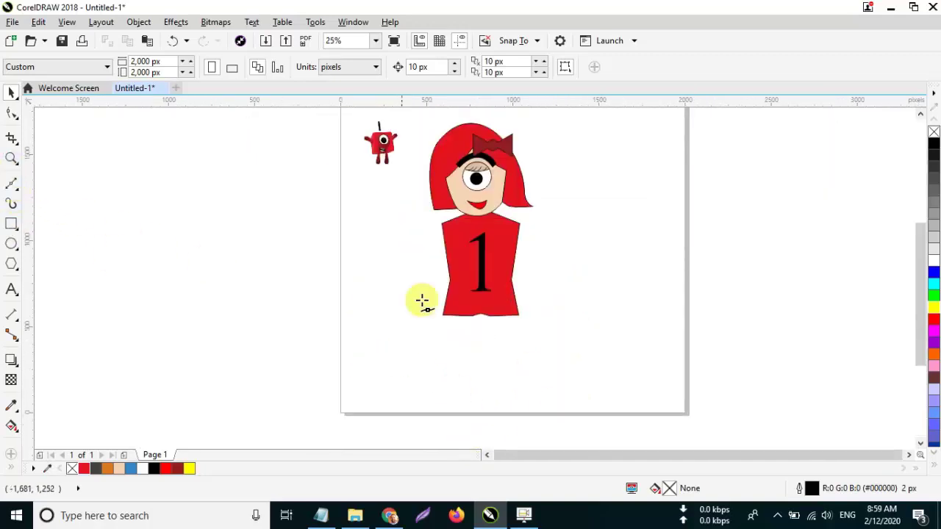
{"action": "scroll", "coordinate": [434, 348], "scroll_direction": "up", "scroll_amount": 2}
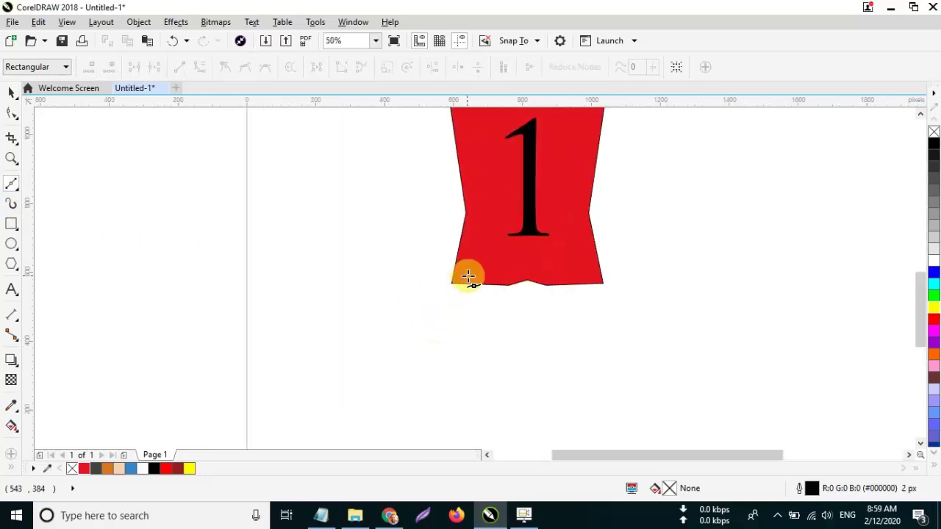
{"action": "scroll", "coordinate": [466, 295], "scroll_direction": "down", "scroll_amount": 2}
{"action": "left_click_drag", "start_coordinate": [457, 304], "coordinate": [524, 311]}
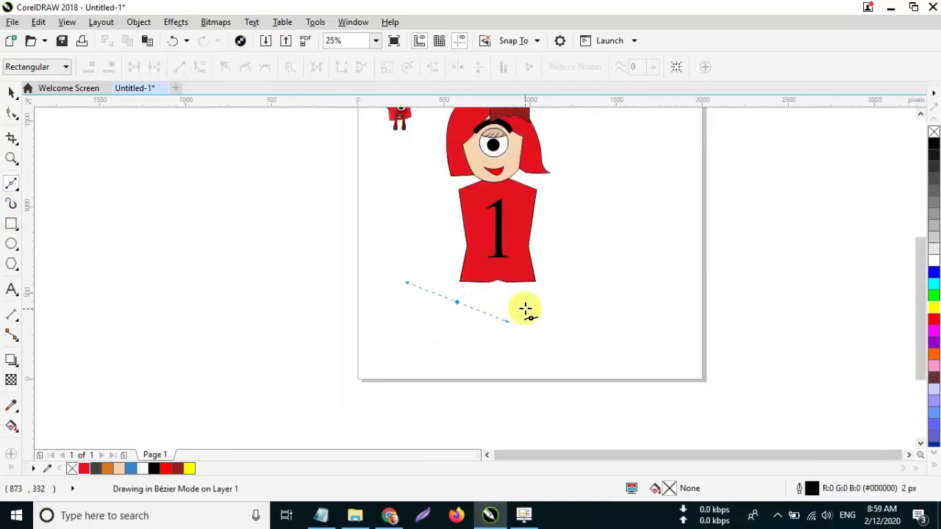
{"action": "left_click", "coordinate": [537, 303]}
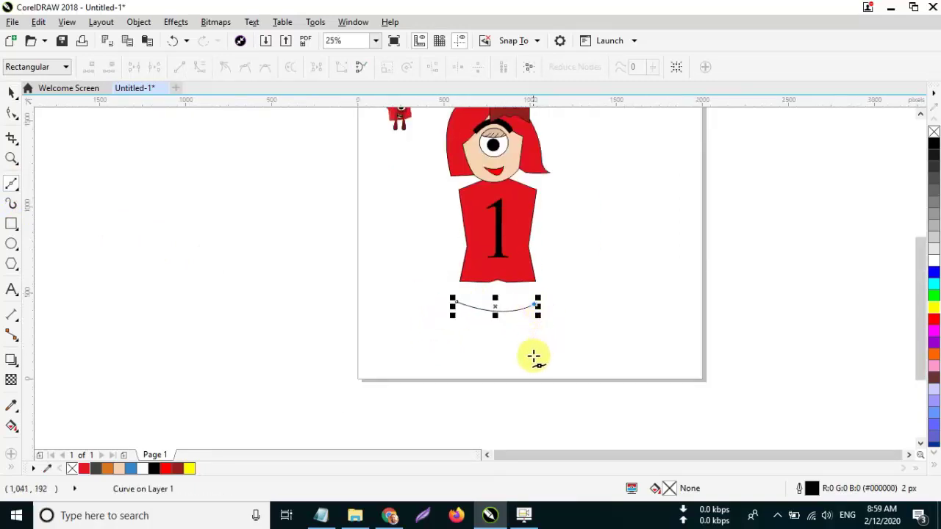
Step: Draw the skirt's straight sides and curved bottom edge, closing the outline at its starting point
{"action": "left_click", "coordinate": [524, 381]}
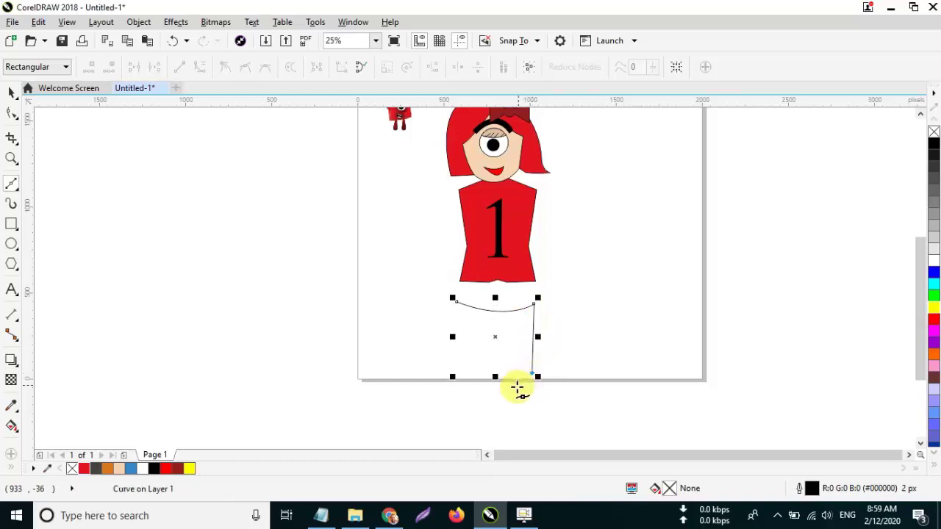
{"action": "left_click_drag", "start_coordinate": [459, 371], "coordinate": [446, 362]}
{"action": "double_click", "coordinate": [459, 369]}
{"action": "left_click", "coordinate": [456, 317]}
{"action": "left_click", "coordinate": [457, 302]}
Step: Remove the extra node near the upper end of the skirt's left edge
{"action": "left_click", "coordinate": [11, 92]}
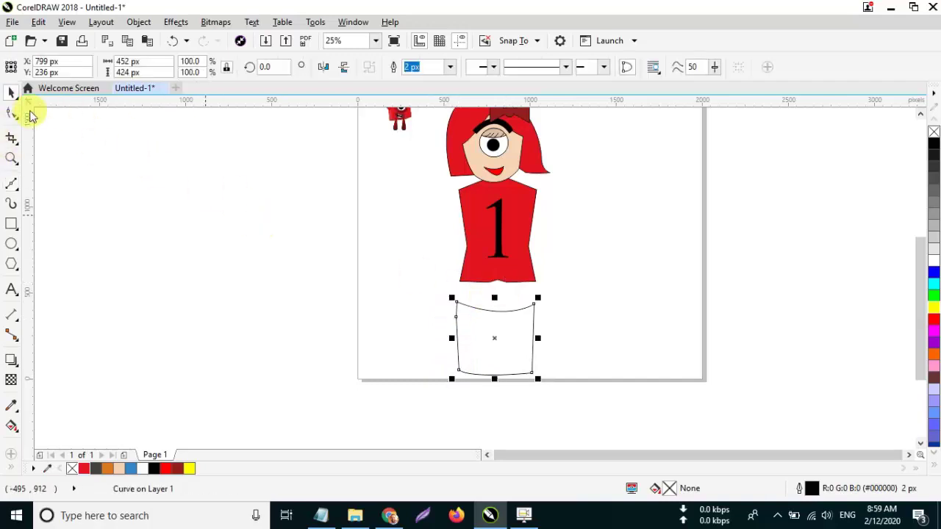
{"action": "left_click", "coordinate": [18, 115]}
{"action": "scroll", "coordinate": [420, 305], "scroll_direction": "up", "scroll_amount": 2}
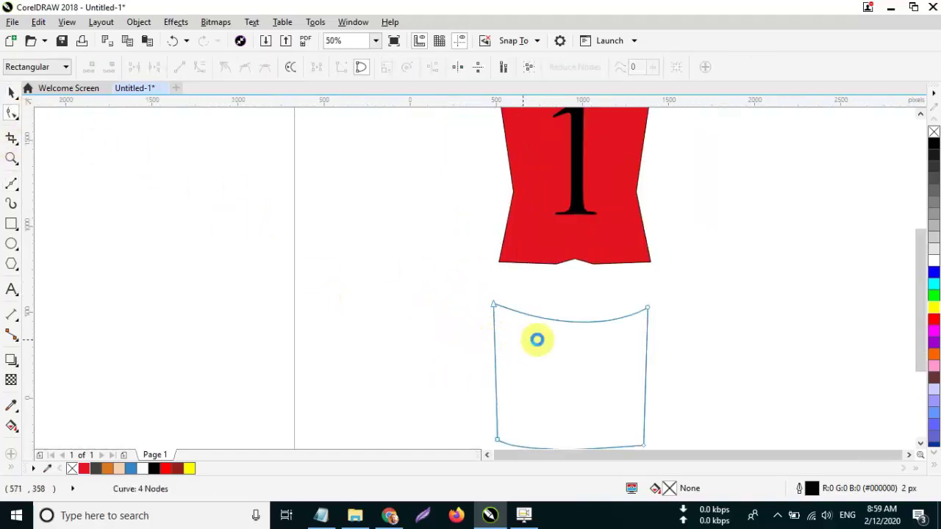
{"action": "scroll", "coordinate": [536, 338], "scroll_direction": "down", "scroll_amount": 2}
Step: Fill the skirt with black and fit it behind the torso's hem, narrowed to about 406 px wide
{"action": "left_click", "coordinate": [10, 93]}
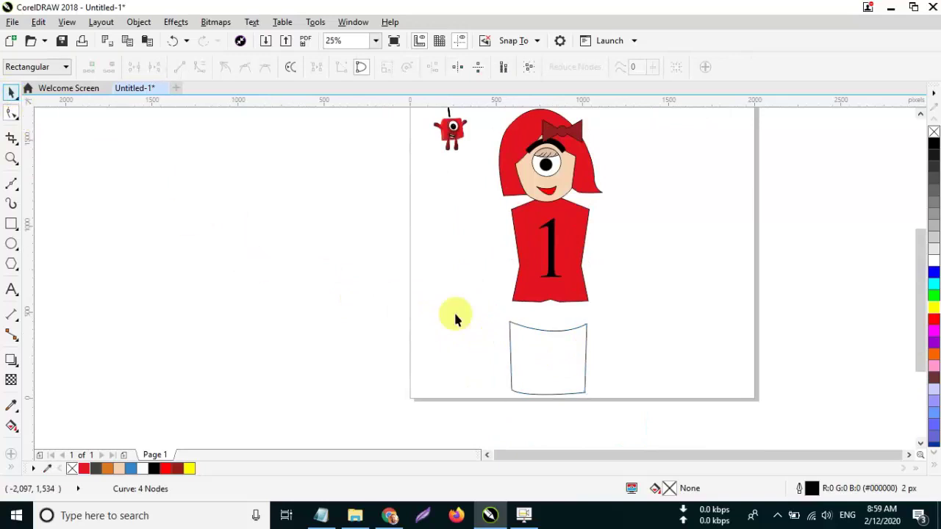
{"action": "left_click", "coordinate": [154, 468]}
{"action": "left_click_drag", "start_coordinate": [517, 365], "coordinate": [514, 330]}
{"action": "scroll", "coordinate": [623, 286], "scroll_direction": "up", "scroll_amount": 1}
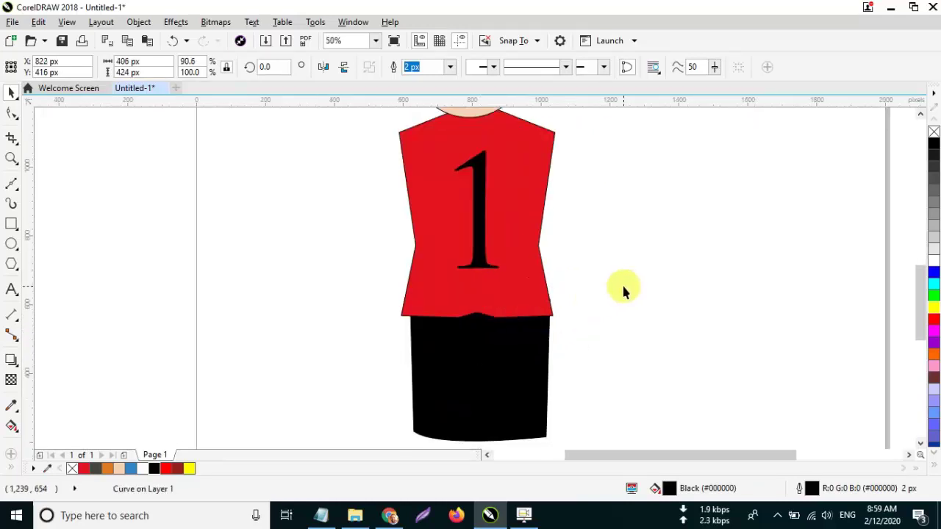
{"action": "scroll", "coordinate": [622, 288], "scroll_direction": "down", "scroll_amount": 1}
{"action": "left_click", "coordinate": [622, 288]}
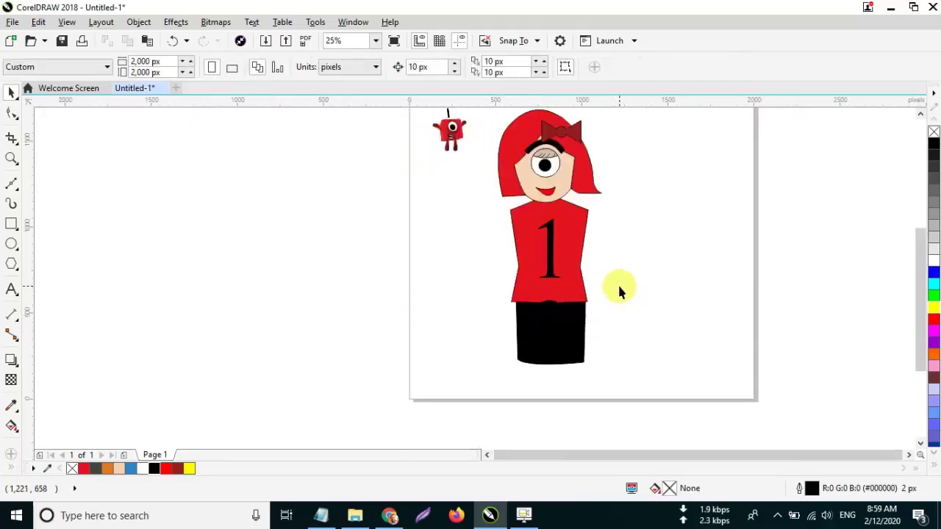
Step: Draw a closed four-cornered neck shape about 97 px wide and 115 px high, reaching from the chin onto the torso
{"action": "scroll", "coordinate": [555, 209], "scroll_direction": "up", "scroll_amount": 1}
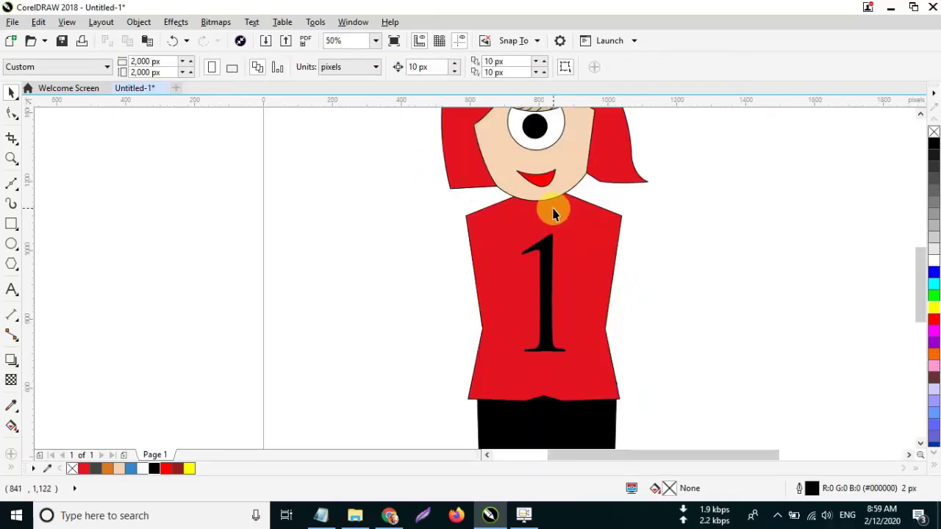
{"action": "scroll", "coordinate": [555, 186], "scroll_direction": "down", "scroll_amount": 1}
{"action": "scroll", "coordinate": [557, 187], "scroll_direction": "up", "scroll_amount": 1}
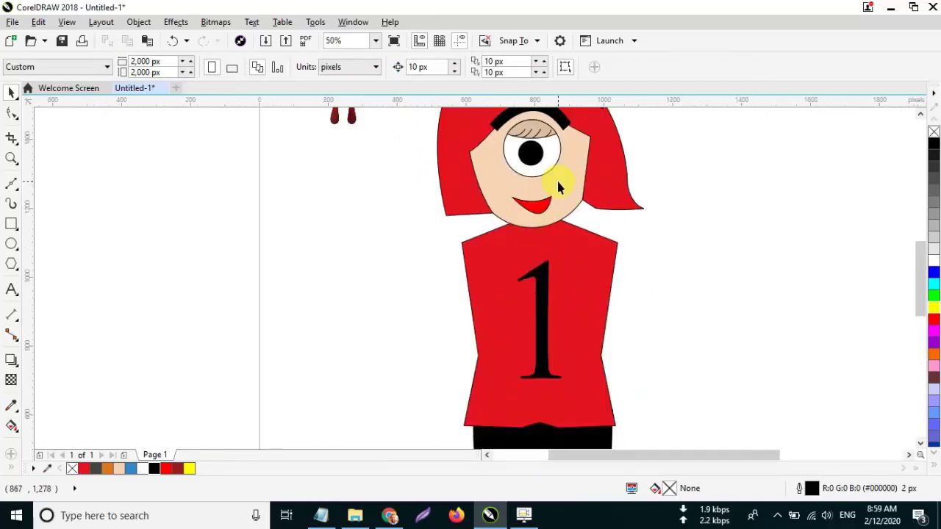
{"action": "left_click", "coordinate": [12, 185]}
{"action": "left_click", "coordinate": [521, 224]}
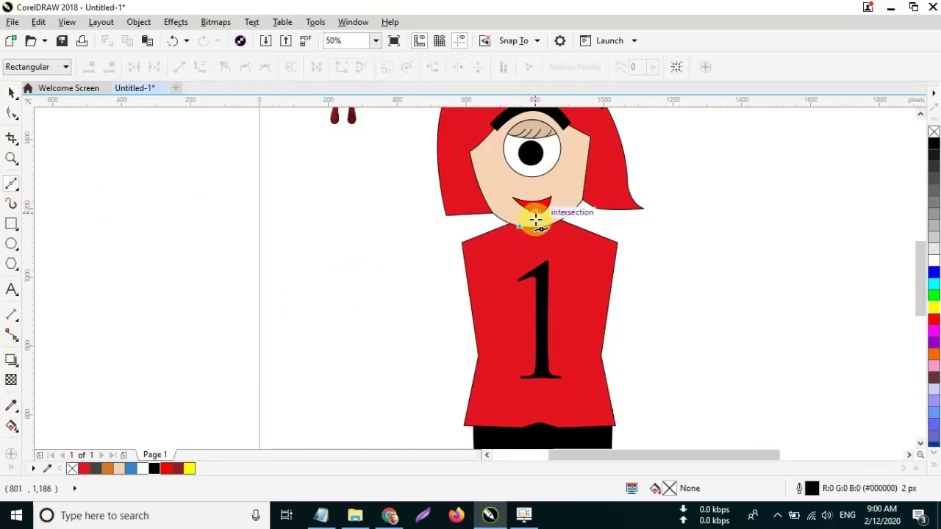
{"action": "left_click", "coordinate": [545, 219]}
{"action": "left_click", "coordinate": [551, 227]}
{"action": "left_click", "coordinate": [542, 254]}
{"action": "left_click", "coordinate": [522, 229]}
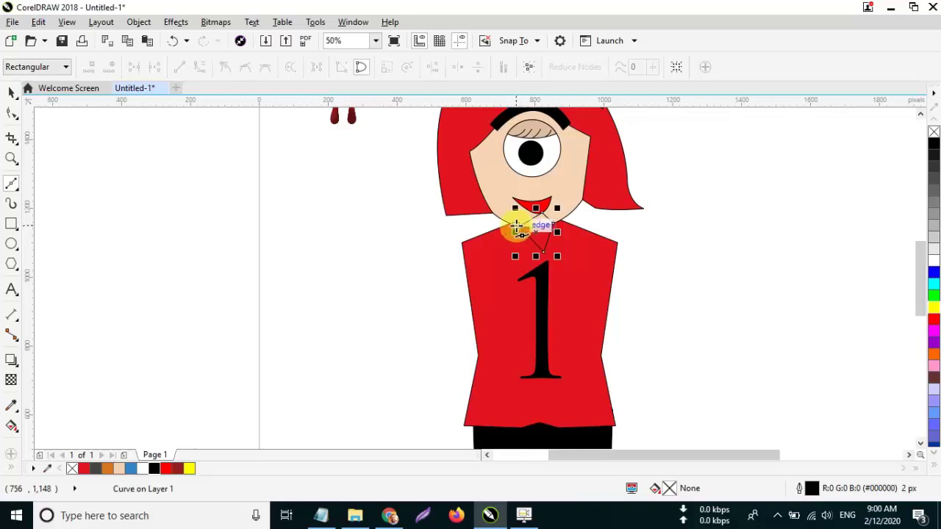
{"action": "scroll", "coordinate": [524, 223], "scroll_direction": "up", "scroll_amount": 3}
{"action": "scroll", "coordinate": [527, 269], "scroll_direction": "down", "scroll_amount": 3}
Step: Fill the neck with the skin tone #F6D5B4 and send it behind the face and torso
{"action": "left_click", "coordinate": [11, 93]}
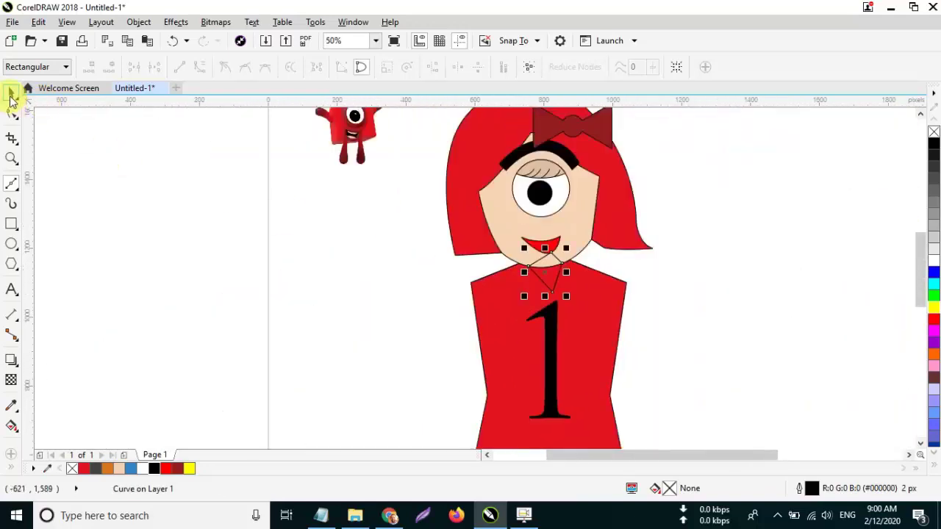
{"action": "left_click", "coordinate": [119, 468]}
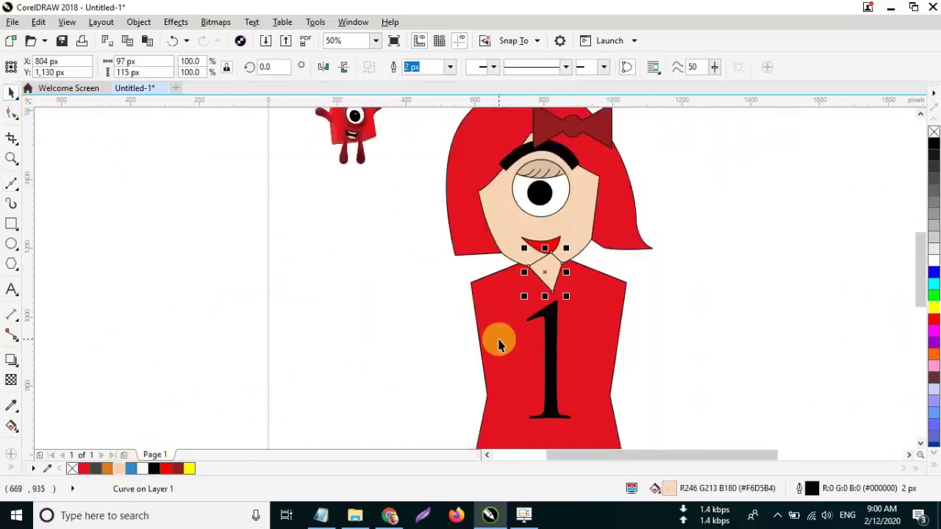
{"action": "left_click", "coordinate": [640, 265]}
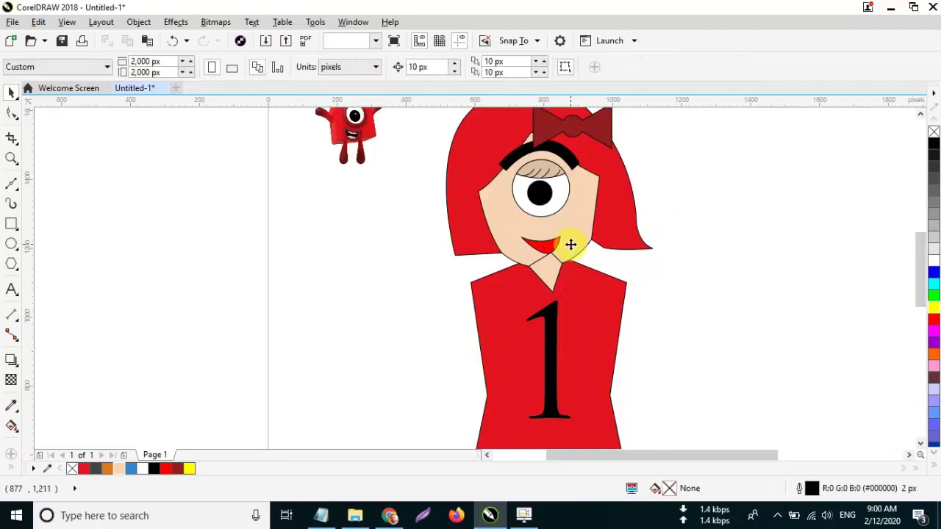
{"action": "left_click", "coordinate": [575, 255]}
{"action": "left_click", "coordinate": [554, 273]}
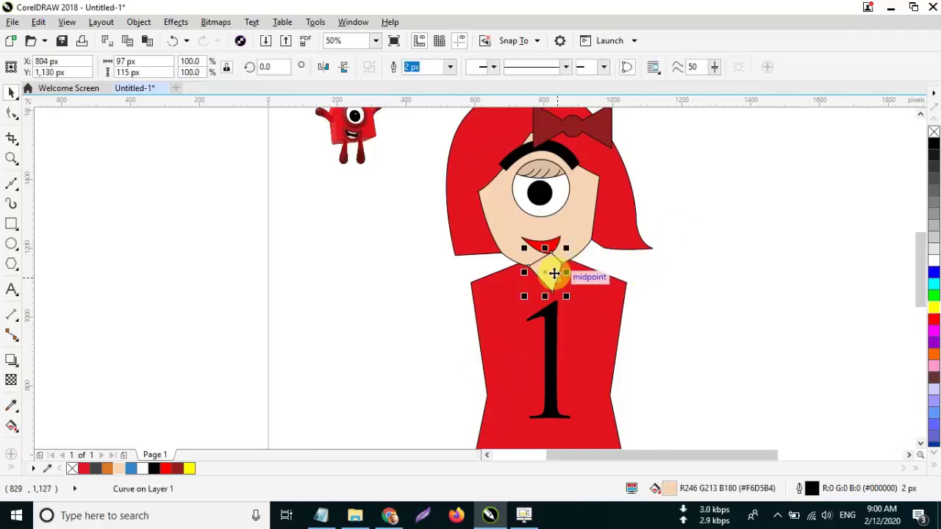
Step: Send the red torso backward behind the neck to form a V-shaped neckline
{"action": "left_click", "coordinate": [586, 315]}
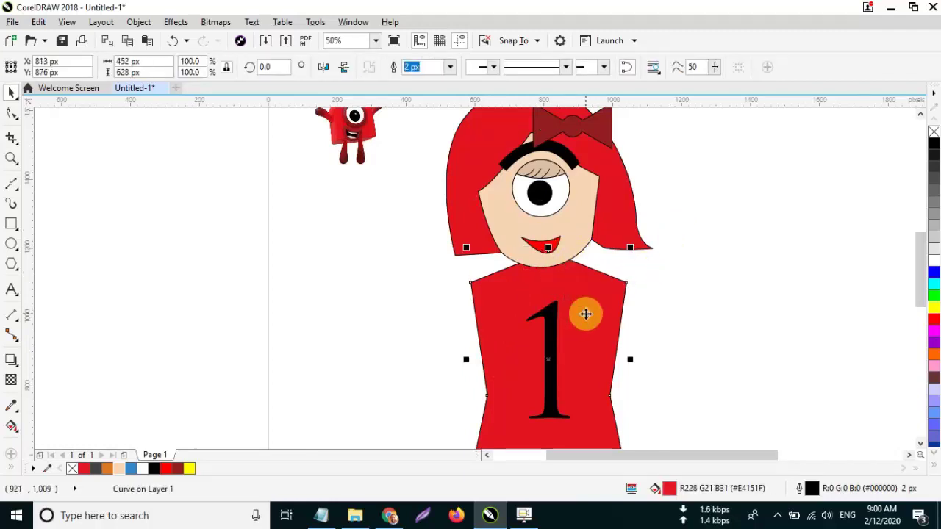
{"action": "key", "text": "ctrl+Page_Down"}
{"action": "scroll", "coordinate": [557, 286], "scroll_direction": "up", "scroll_amount": 1}
{"action": "scroll", "coordinate": [558, 287], "scroll_direction": "down", "scroll_amount": 1}
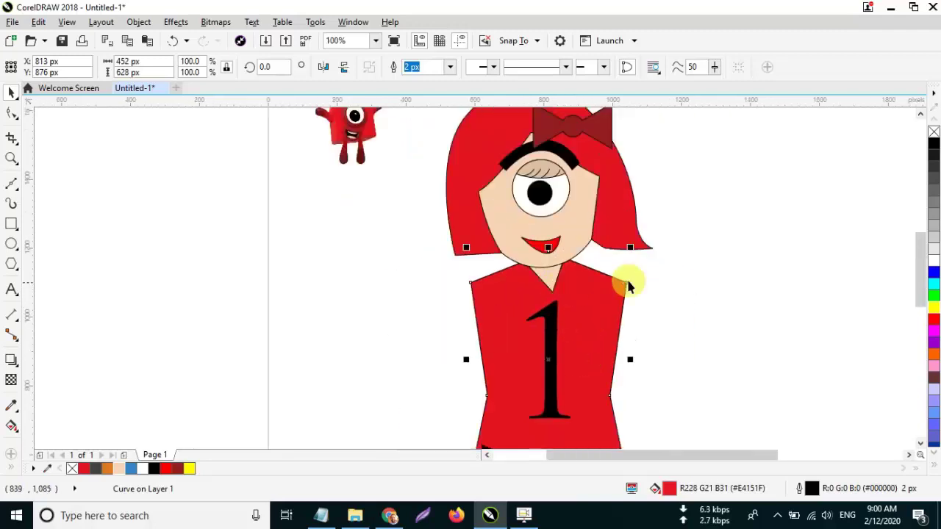
Step: Send the black skirt behind the red torso
{"action": "left_click", "coordinate": [629, 281]}
{"action": "scroll", "coordinate": [610, 303], "scroll_direction": "down", "scroll_amount": 1}
{"action": "scroll", "coordinate": [609, 303], "scroll_direction": "down", "scroll_amount": 1}
{"action": "left_click", "coordinate": [561, 394]}
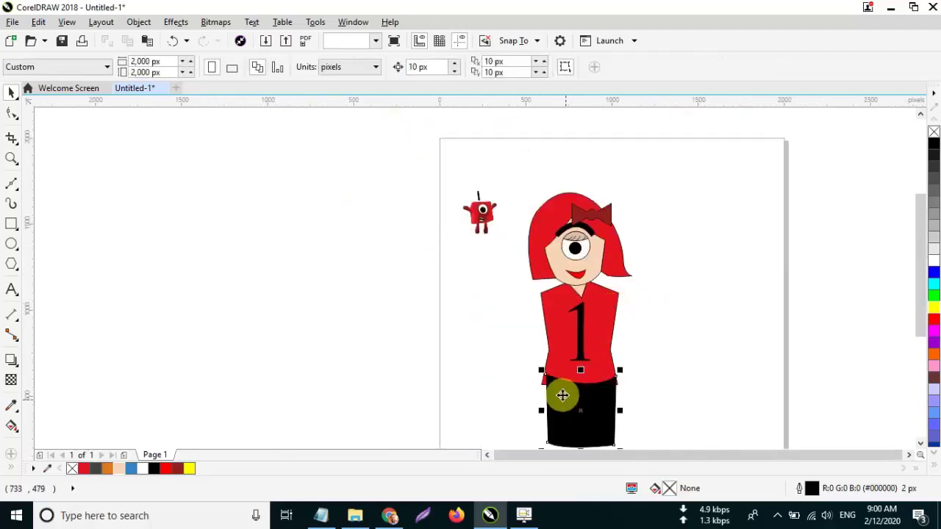
{"action": "scroll", "coordinate": [662, 294], "scroll_direction": "up", "scroll_amount": 1}
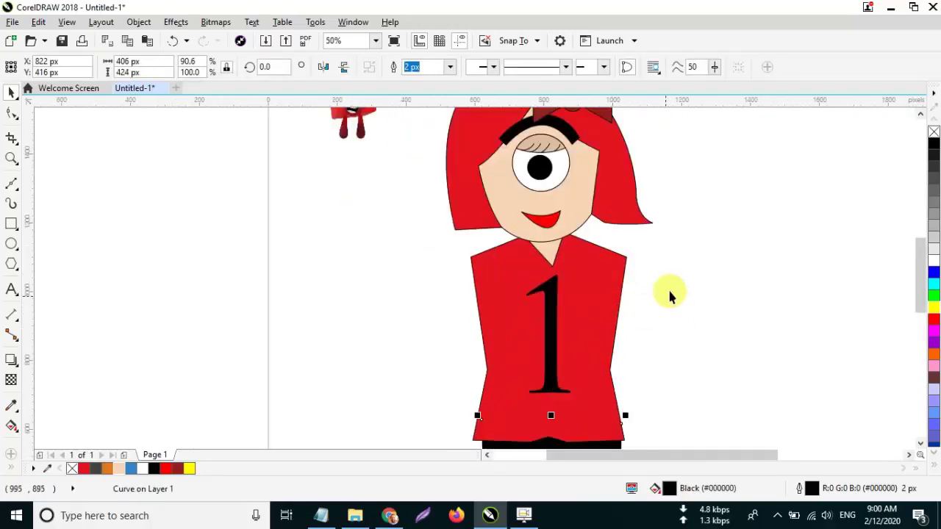
Step: Draw a closed bent arm about 351 px wide and 258 px high, from the torso's bare right-hand shoulder up to a raised wrist
{"action": "left_click", "coordinate": [563, 340]}
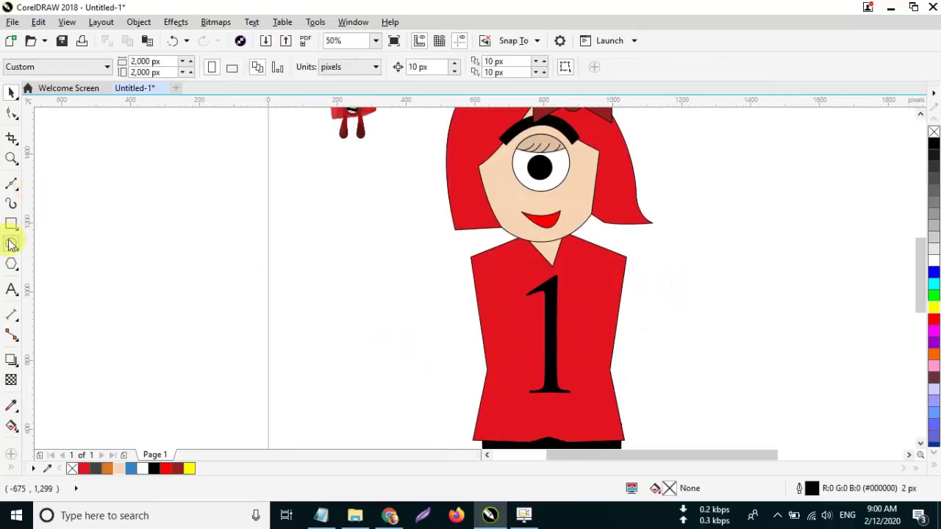
{"action": "left_click", "coordinate": [10, 184]}
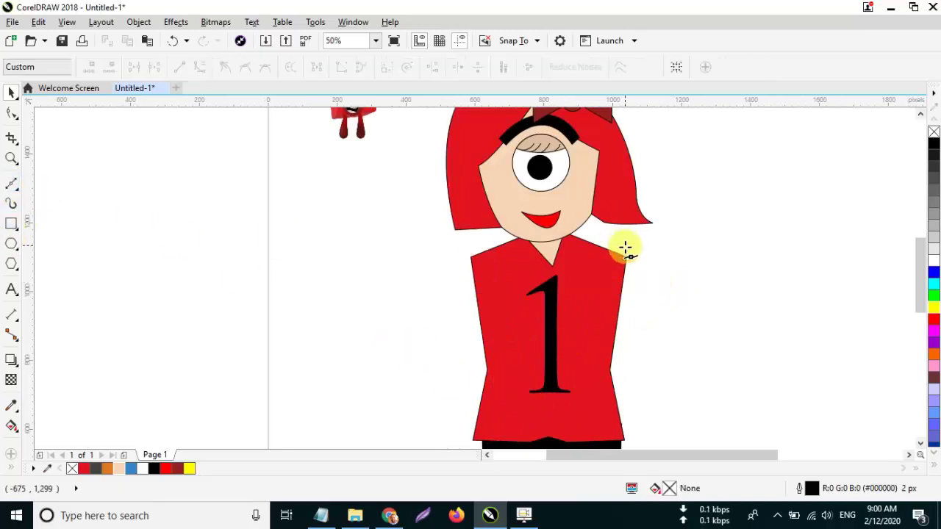
{"action": "left_click_drag", "start_coordinate": [708, 296], "coordinate": [733, 256]}
{"action": "double_click", "coordinate": [709, 296]}
{"action": "left_click", "coordinate": [733, 241]}
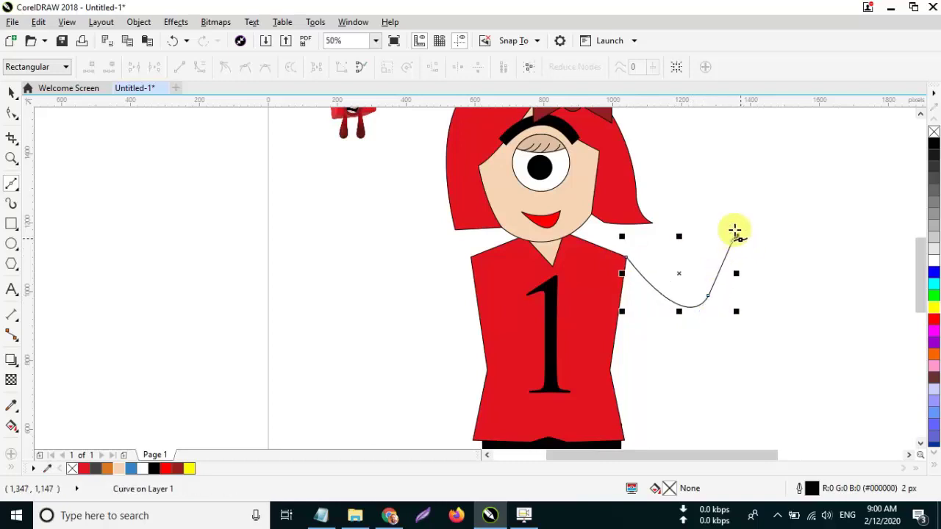
{"action": "scroll", "coordinate": [735, 233], "scroll_direction": "up", "scroll_amount": 2}
{"action": "scroll", "coordinate": [703, 309], "scroll_direction": "down", "scroll_amount": 2}
{"action": "left_click", "coordinate": [729, 264]}
{"action": "left_click_drag", "start_coordinate": [695, 345], "coordinate": [671, 352]}
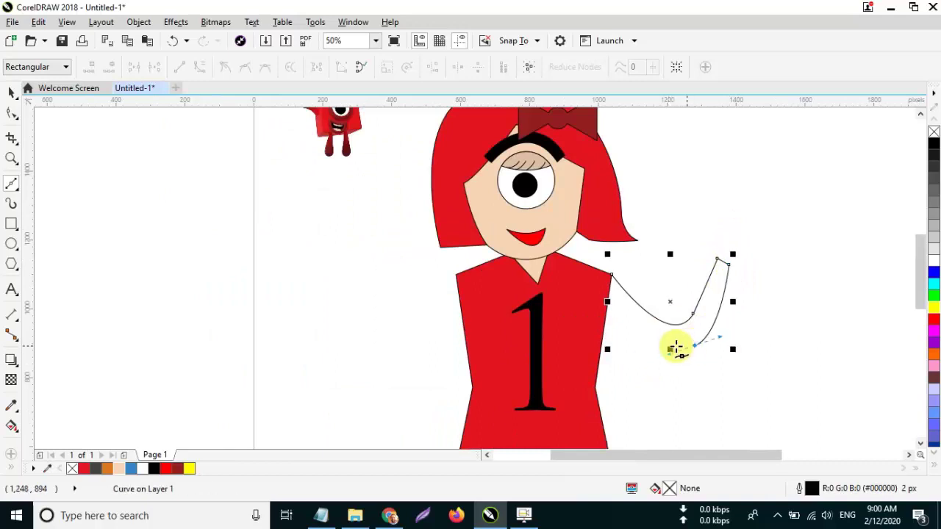
{"action": "left_click", "coordinate": [629, 322]}
{"action": "scroll", "coordinate": [609, 302], "scroll_direction": "up", "scroll_amount": 1}
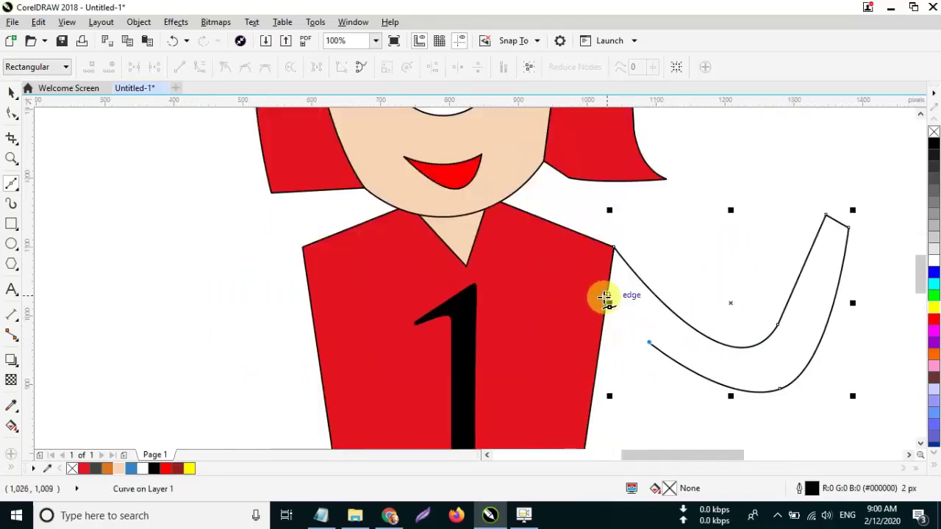
{"action": "left_click", "coordinate": [603, 303]}
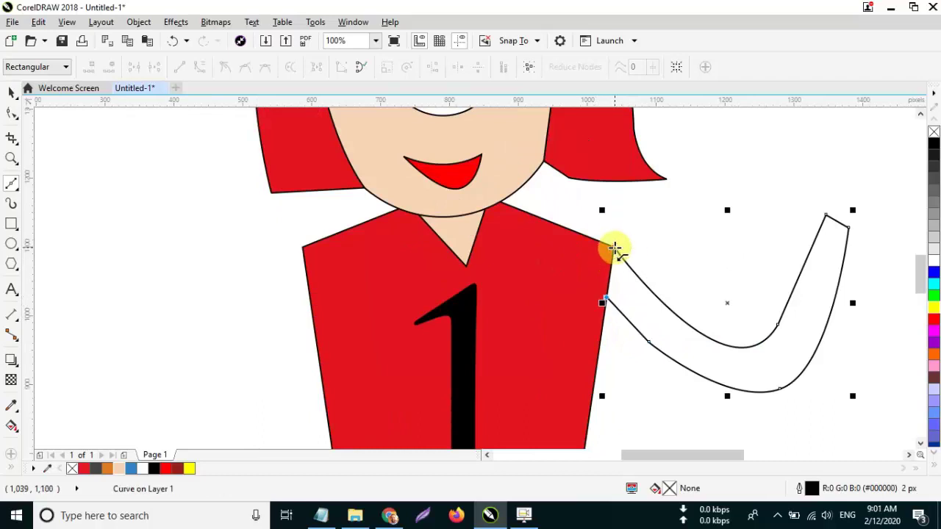
{"action": "scroll", "coordinate": [623, 271], "scroll_direction": "down", "scroll_amount": 1}
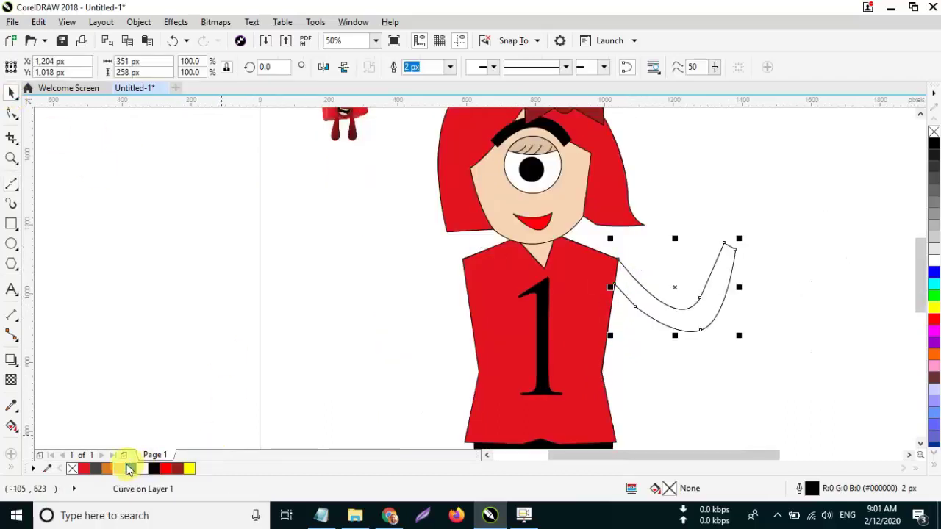
Step: Fill the arm with the skin tone #F6D5B4 and delete the extra node on its lower edge near the shoulder
{"action": "left_click", "coordinate": [123, 466]}
{"action": "left_click", "coordinate": [586, 383]}
{"action": "left_click", "coordinate": [671, 316]}
{"action": "left_click", "coordinate": [72, 143]}
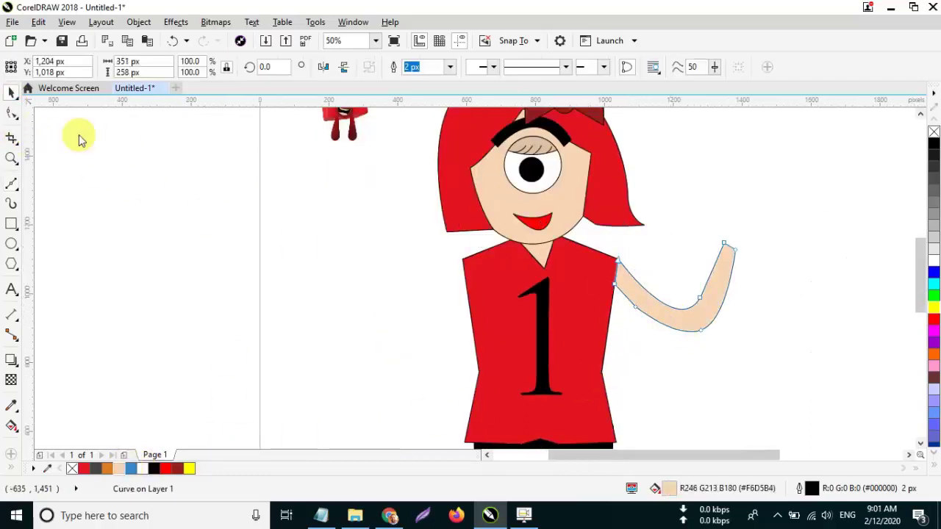
{"action": "key", "text": "F10"}
{"action": "left_click", "coordinate": [640, 315]}
{"action": "key", "text": "Delete"}
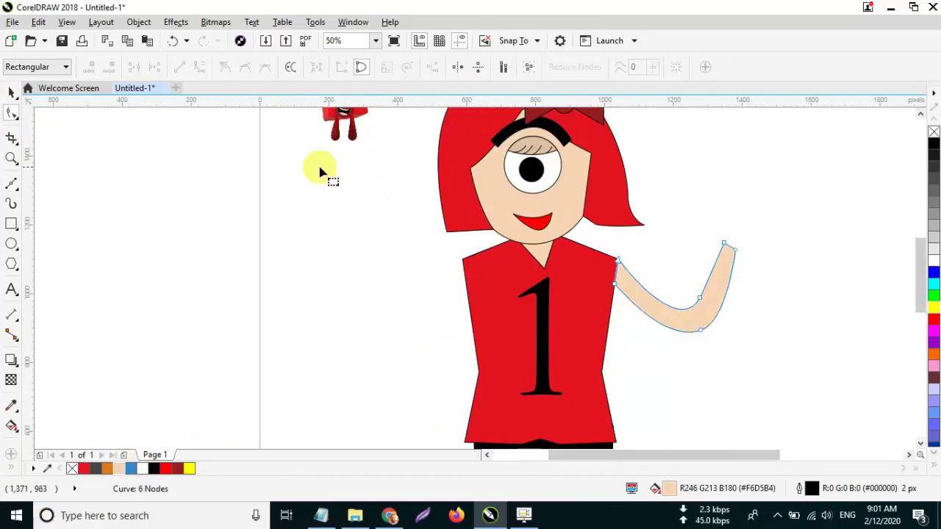
{"action": "left_click", "coordinate": [11, 92]}
{"action": "left_click", "coordinate": [731, 177]}
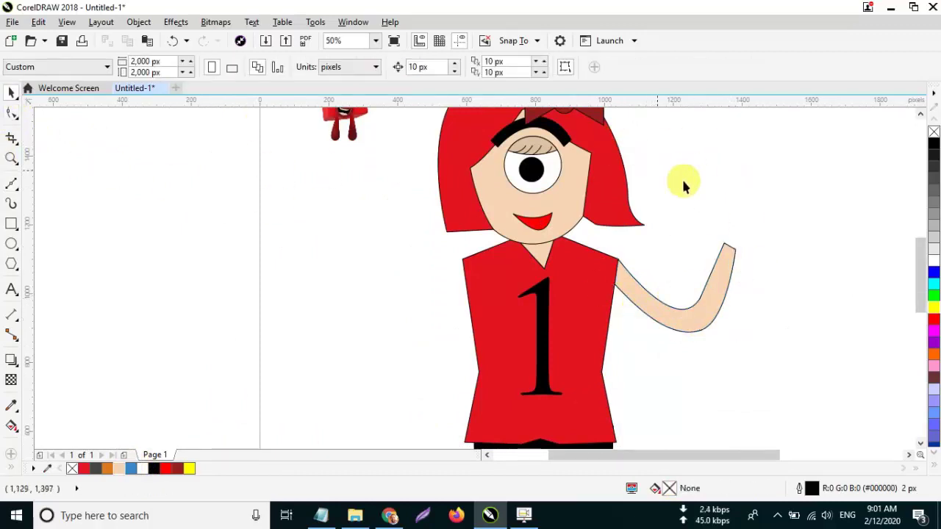
Step: Remove the arm's outline and apply a black outline in its place
{"action": "scroll", "coordinate": [728, 221], "scroll_direction": "up", "scroll_amount": 2}
{"action": "left_click", "coordinate": [712, 326]}
{"action": "right_click", "coordinate": [931, 135]}
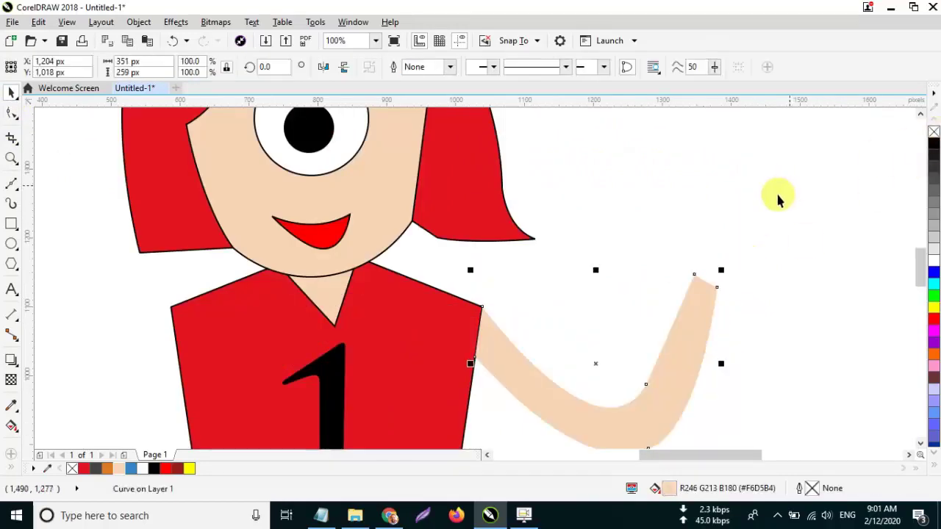
{"action": "right_click", "coordinate": [933, 146]}
{"action": "left_click", "coordinate": [767, 180]}
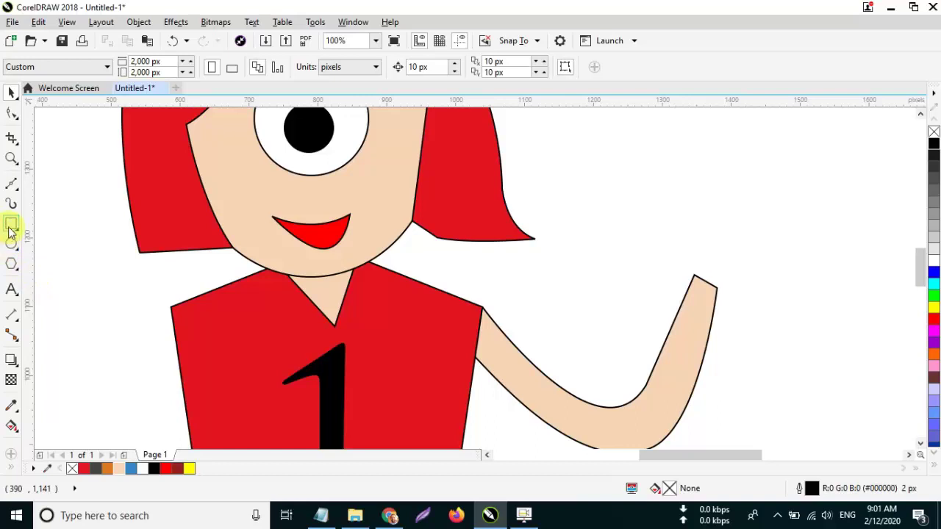
Step: Draw an upright ellipse finger about 34 px wide and 92 px high above the wrist and fill it with #F6D5B4
{"action": "left_click_drag", "start_coordinate": [704, 181], "coordinate": [729, 248]}
{"action": "left_click", "coordinate": [118, 469]}
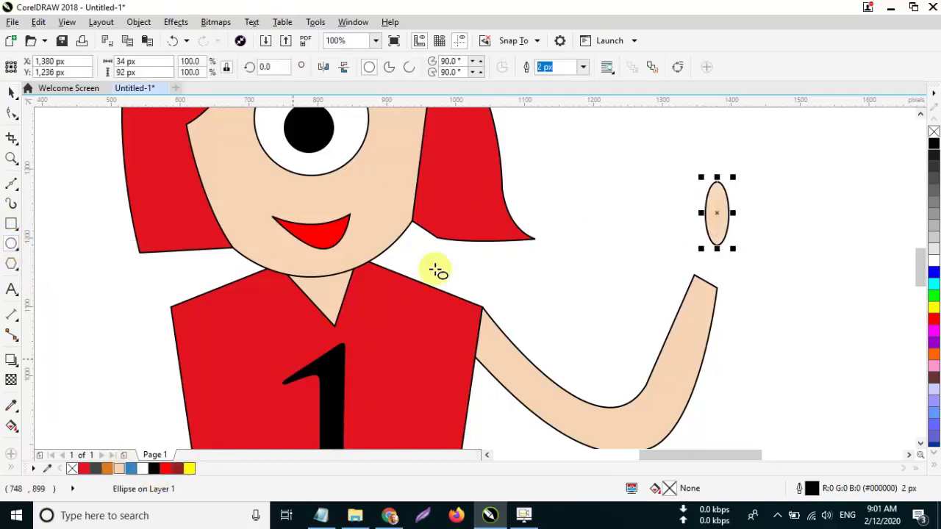
{"action": "key", "text": "space"}
Step: Make a copy of the upright finger beside it, rotated to 330 degrees, as the second long finger
{"action": "left_click", "coordinate": [718, 206]}
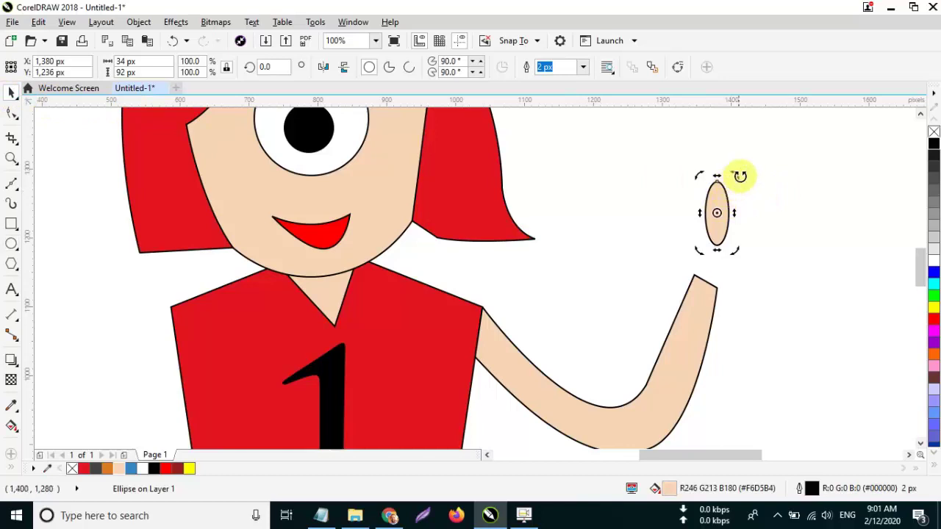
{"action": "left_click_drag", "start_coordinate": [722, 195], "coordinate": [754, 205]}
{"action": "right_click", "coordinate": [749, 198]}
{"action": "mouse_move", "coordinate": [763, 172]}
{"action": "left_mouse_down"}
{"action": "mouse_move", "coordinate": [778, 191]}
{"action": "mouse_move", "coordinate": [735, 224]}
{"action": "mouse_move", "coordinate": [797, 246]}
{"action": "mouse_move", "coordinate": [766, 255]}
{"action": "mouse_move", "coordinate": [797, 300]}
{"action": "mouse_move", "coordinate": [785, 271]}
{"action": "mouse_move", "coordinate": [730, 261]}
{"action": "left_mouse_up"}
{"action": "left_click", "coordinate": [817, 213]}
Step: Add two smaller copies of the tilted finger below it on the hand's outer side as the folded fingers
{"action": "scroll", "coordinate": [754, 220], "scroll_direction": "up", "scroll_amount": 1}
{"action": "scroll", "coordinate": [778, 231], "scroll_direction": "down", "scroll_amount": 2}
{"action": "left_click", "coordinate": [785, 260]}
{"action": "right_click", "coordinate": [797, 300]}
{"action": "left_click", "coordinate": [796, 300]}
{"action": "left_click", "coordinate": [834, 281]}
{"action": "left_click", "coordinate": [792, 312]}
Step: Copy a small finger to the hand's inner side as a thumb, rotated to about 54.5 degrees
{"action": "left_click_drag", "start_coordinate": [813, 300], "coordinate": [725, 259]}
{"action": "left_click", "coordinate": [712, 254]}
{"action": "left_click", "coordinate": [752, 286]}
{"action": "scroll", "coordinate": [713, 257], "scroll_direction": "up", "scroll_amount": 1}
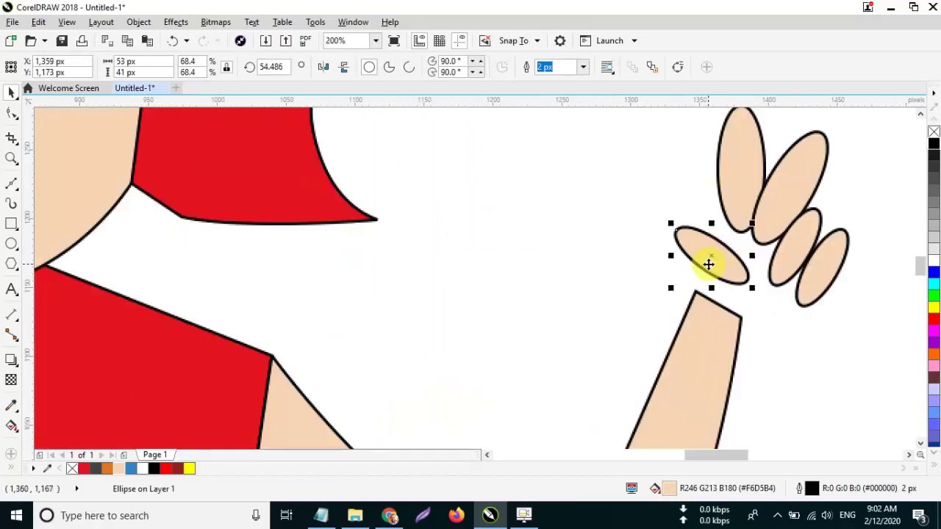
Step: Reposition the thumb just above the wrist, make it plumper and tilt it toward the palm
{"action": "left_click", "coordinate": [709, 257]}
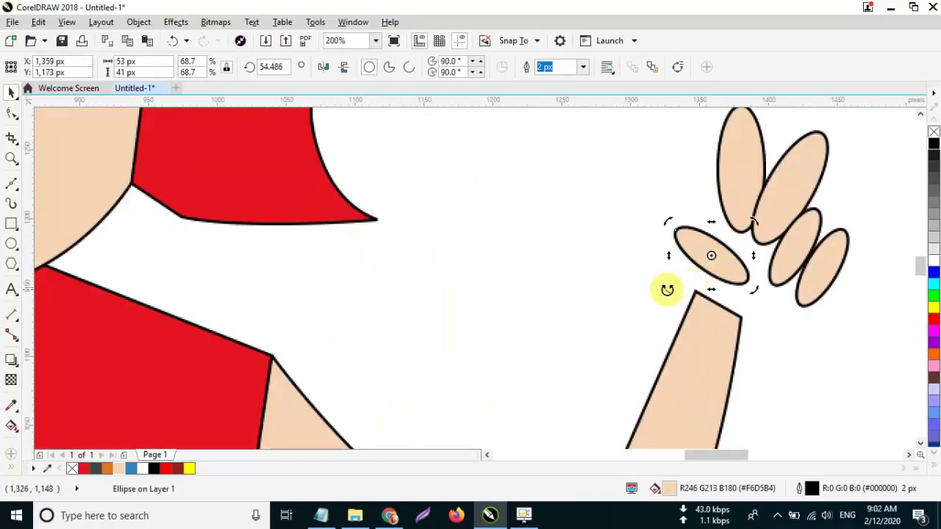
{"action": "left_click_drag", "start_coordinate": [703, 255], "coordinate": [716, 265]}
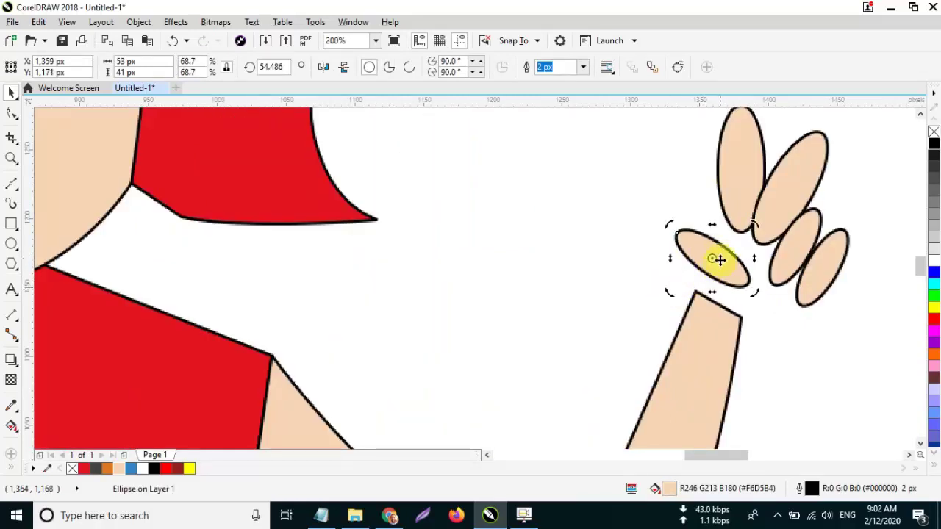
{"action": "left_click_drag", "start_coordinate": [755, 224], "coordinate": [757, 273]}
{"action": "key", "text": "ctrl+z"}
{"action": "left_click_drag", "start_coordinate": [754, 226], "coordinate": [737, 259]}
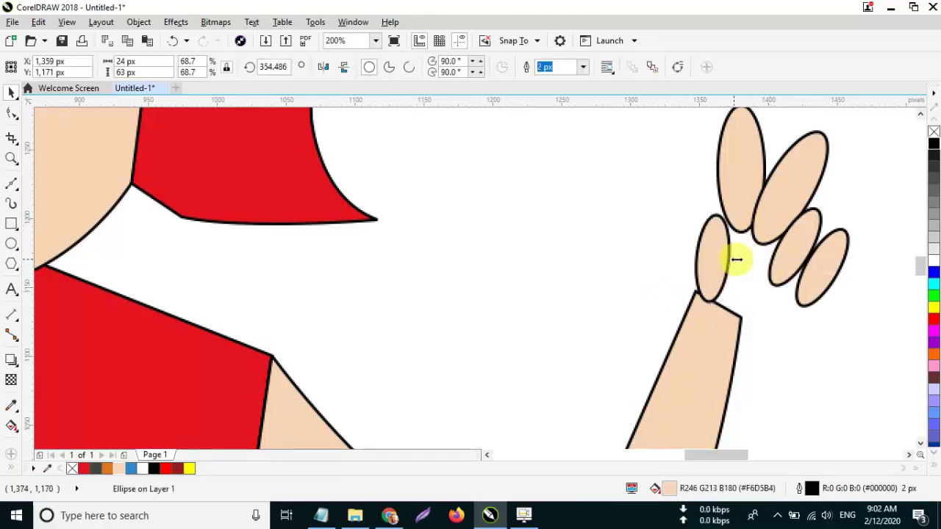
{"action": "left_click", "coordinate": [740, 251]}
{"action": "left_click_drag", "start_coordinate": [745, 212], "coordinate": [710, 245]}
{"action": "left_click", "coordinate": [807, 181]}
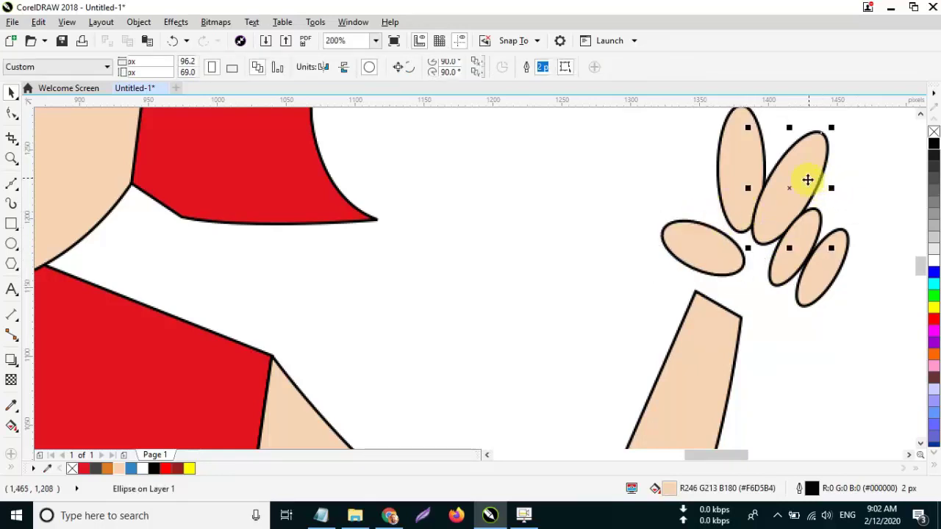
{"action": "scroll", "coordinate": [828, 184], "scroll_direction": "down", "scroll_amount": 3}
{"action": "left_click_drag", "start_coordinate": [807, 157], "coordinate": [828, 139]}
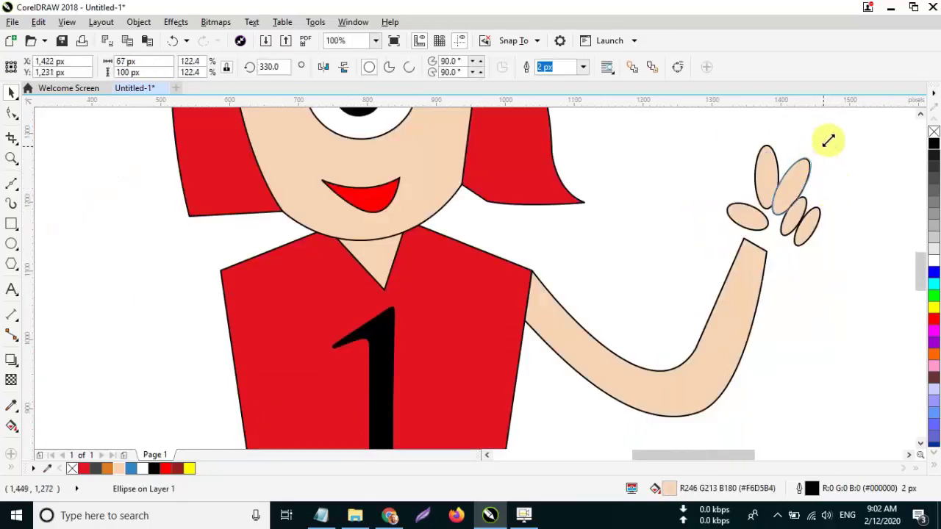
{"action": "key", "text": "ctrl+z"}
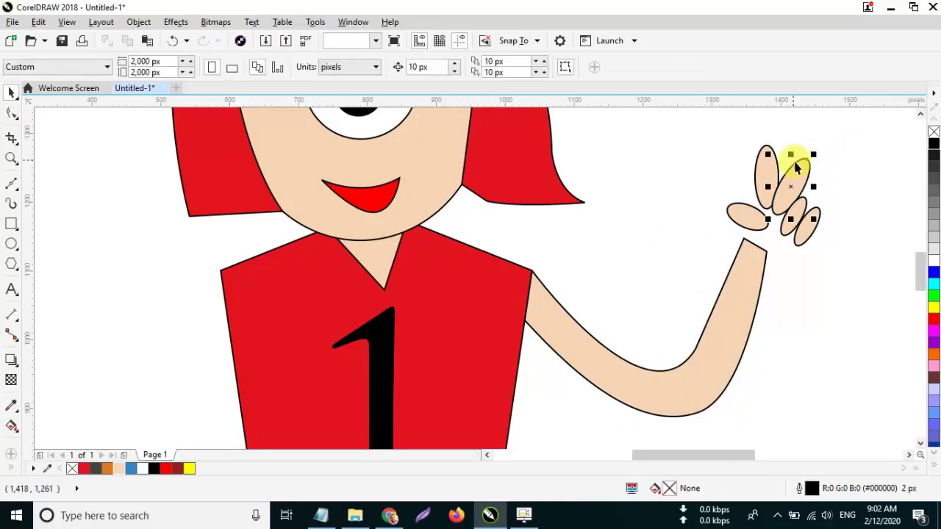
Step: Weld the two long fingers into a single V-shaped curve
{"action": "left_click", "coordinate": [762, 155], "text": "shift"}
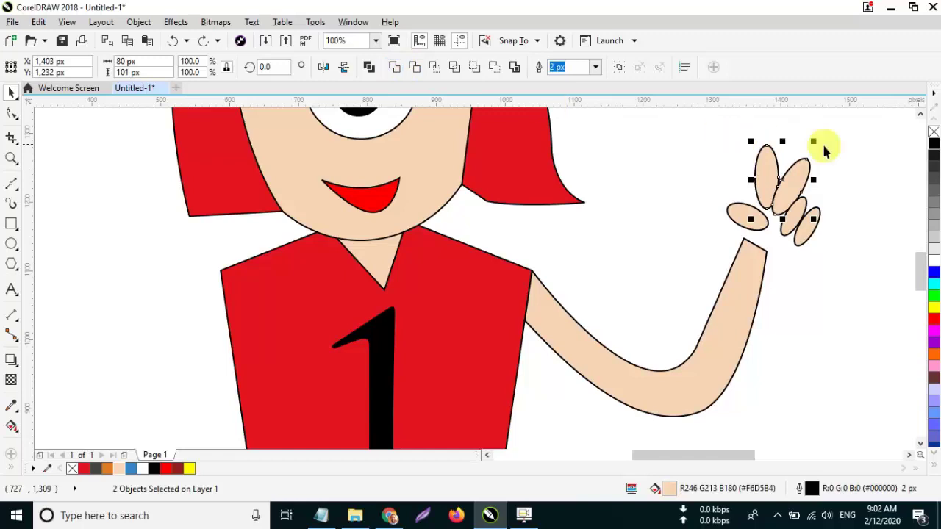
{"action": "left_click", "coordinate": [846, 150]}
{"action": "left_click", "coordinate": [785, 220]}
{"action": "left_click", "coordinate": [822, 170]}
{"action": "scroll", "coordinate": [787, 200], "scroll_direction": "up", "scroll_amount": 1}
{"action": "left_click", "coordinate": [757, 193]}
{"action": "scroll", "coordinate": [757, 193], "scroll_direction": "down", "scroll_amount": 1}
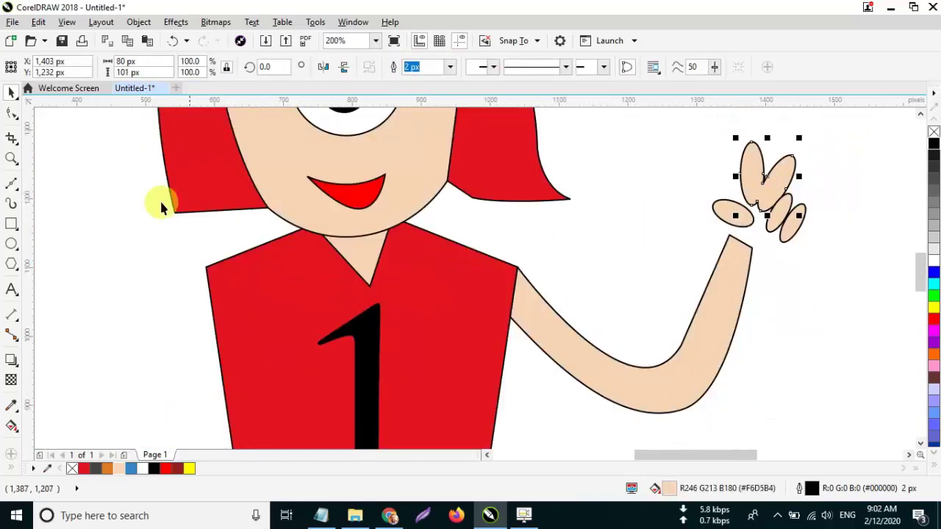
Step: Draw a palm ellipse over the finger bases and the wrist, and position it to join the fingers with the arm
{"action": "left_click", "coordinate": [11, 245]}
{"action": "left_click_drag", "start_coordinate": [731, 196], "coordinate": [802, 256]}
{"action": "left_click", "coordinate": [11, 92]}
{"action": "left_click_drag", "start_coordinate": [750, 242], "coordinate": [743, 240]}
{"action": "left_click", "coordinate": [789, 262]}
Step: Merge the palm ellipse with the two long fingers and send the resulting hand shape to the back
{"action": "left_click", "coordinate": [752, 173]}
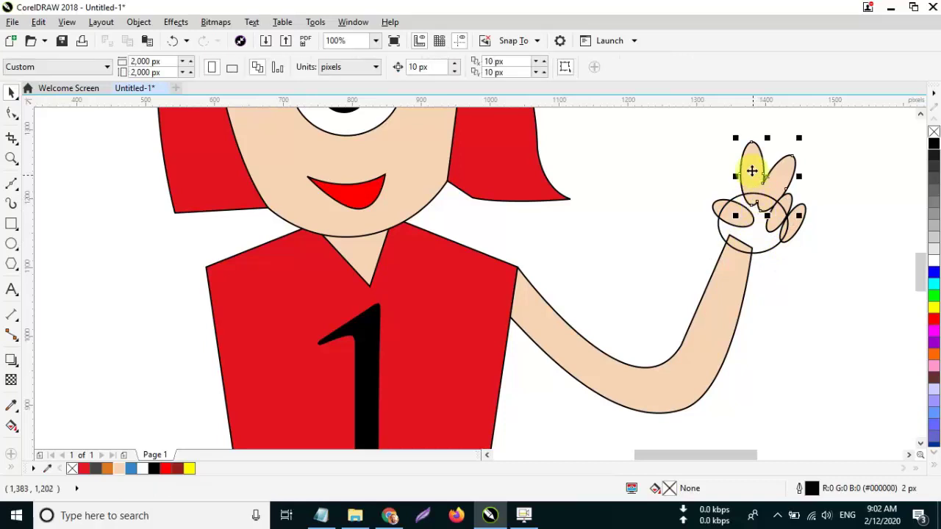
{"action": "left_click", "coordinate": [764, 239], "text": "shift"}
{"action": "key", "text": "ctrl+l"}
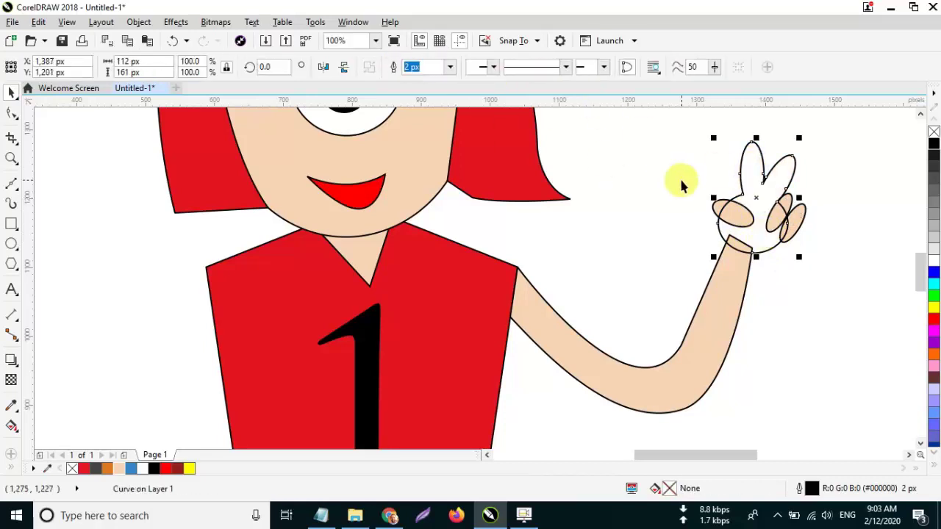
{"action": "key", "text": "shift+Page_Down"}
Step: Fill the hand with the skin tone #F6D5B4 and weld it to the arm
{"action": "left_click", "coordinate": [795, 179]}
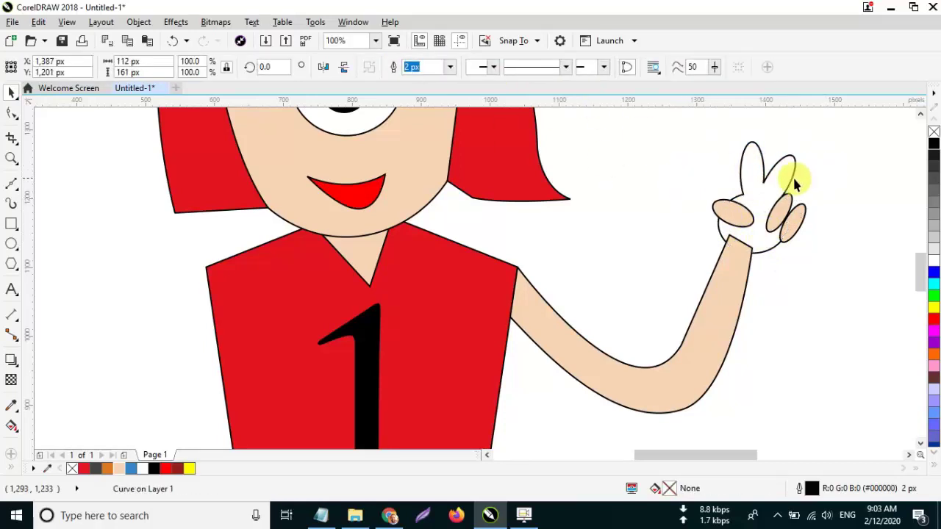
{"action": "left_click", "coordinate": [781, 174]}
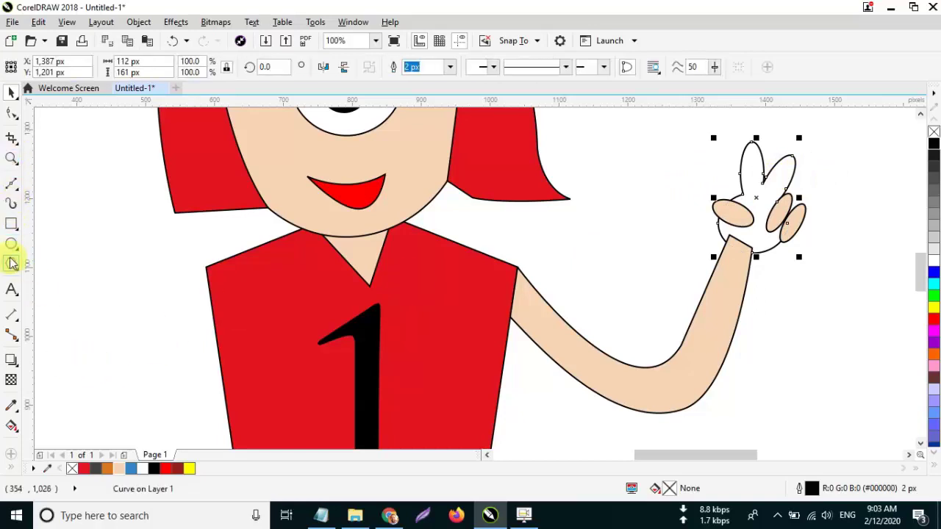
{"action": "left_click", "coordinate": [119, 468]}
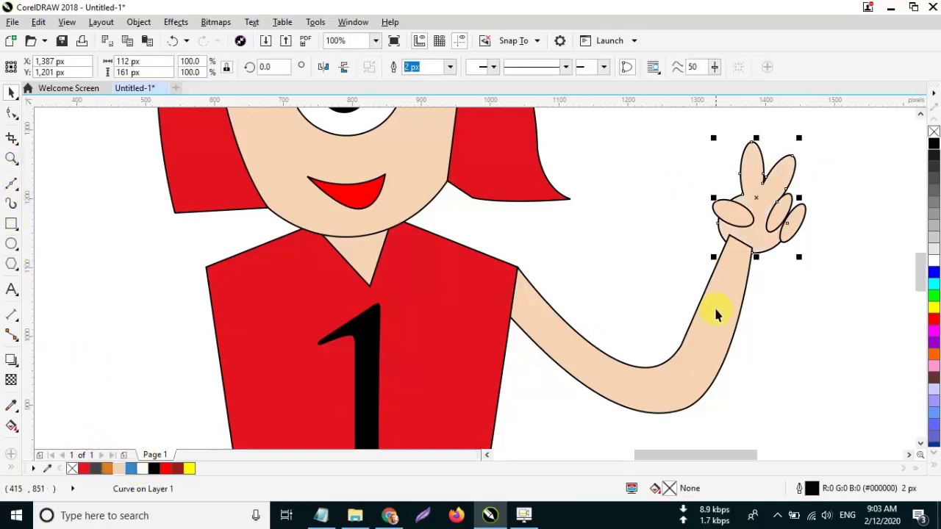
{"action": "left_click", "coordinate": [698, 308], "text": "shift"}
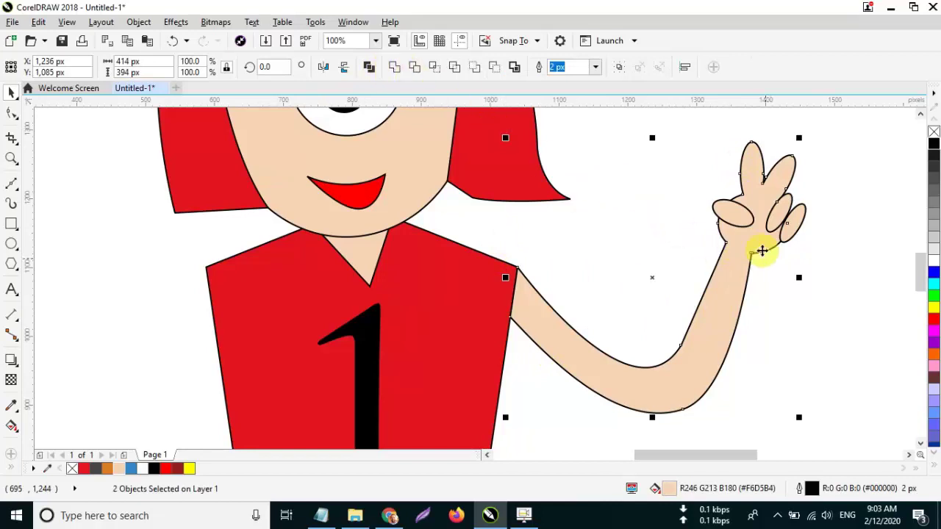
Step: Move the outermost folded finger inward onto the palm's edge so it overlaps its neighbour
{"action": "left_click", "coordinate": [784, 214]}
{"action": "scroll", "coordinate": [785, 214], "scroll_direction": "up", "scroll_amount": 2}
{"action": "left_click", "coordinate": [788, 214]}
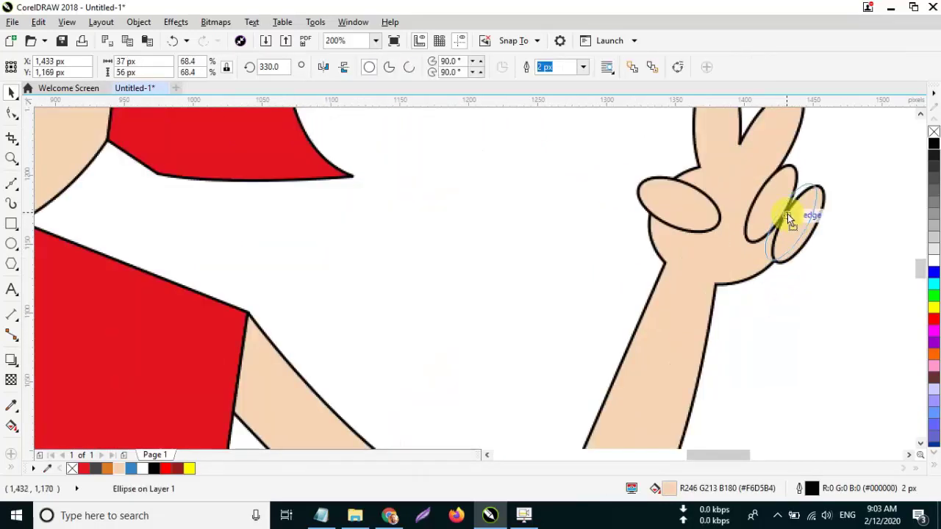
{"action": "scroll", "coordinate": [739, 247], "scroll_direction": "down", "scroll_amount": 1}
{"action": "scroll", "coordinate": [760, 221], "scroll_direction": "up", "scroll_amount": 1}
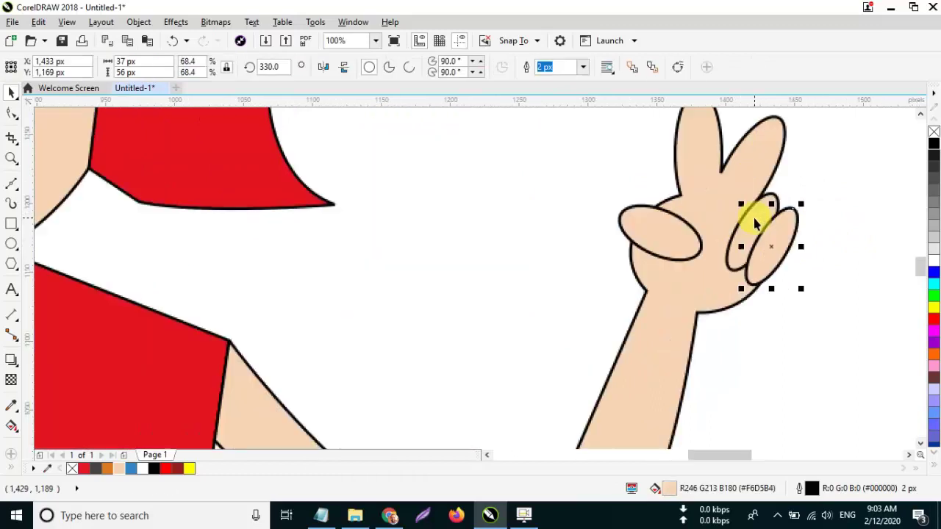
Step: Adjust the inner folded finger's position and shrink the outermost one to about 32 px by 48 px against the palm's edge
{"action": "left_click_drag", "start_coordinate": [750, 218], "coordinate": [770, 260]}
{"action": "scroll", "coordinate": [794, 255], "scroll_direction": "down", "scroll_amount": 2}
{"action": "scroll", "coordinate": [805, 229], "scroll_direction": "up", "scroll_amount": 2}
{"action": "left_click", "coordinate": [819, 251]}
{"action": "left_click", "coordinate": [825, 251]}
{"action": "scroll", "coordinate": [805, 250], "scroll_direction": "up", "scroll_amount": 1}
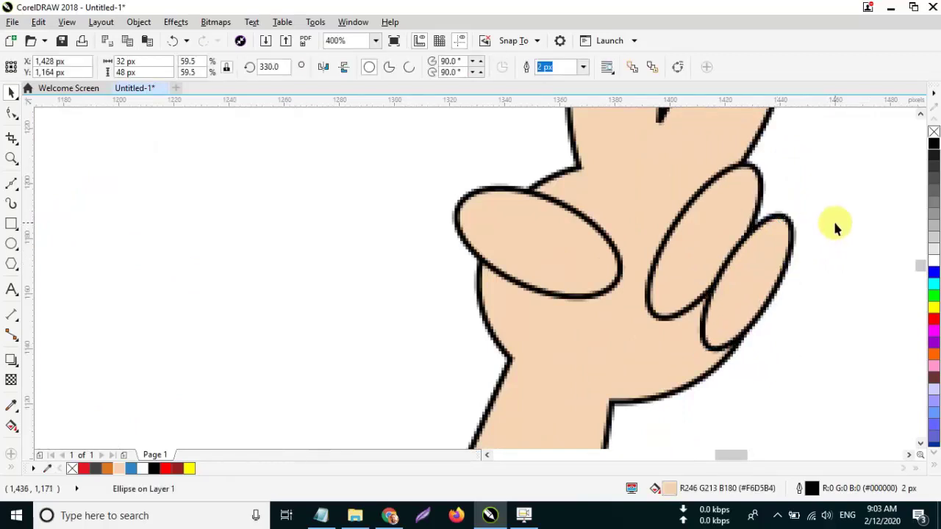
{"action": "scroll", "coordinate": [761, 235], "scroll_direction": "down", "scroll_amount": 1}
{"action": "left_click", "coordinate": [772, 328]}
{"action": "scroll", "coordinate": [754, 314], "scroll_direction": "down", "scroll_amount": 2}
{"action": "scroll", "coordinate": [443, 312], "scroll_direction": "down", "scroll_amount": 1}
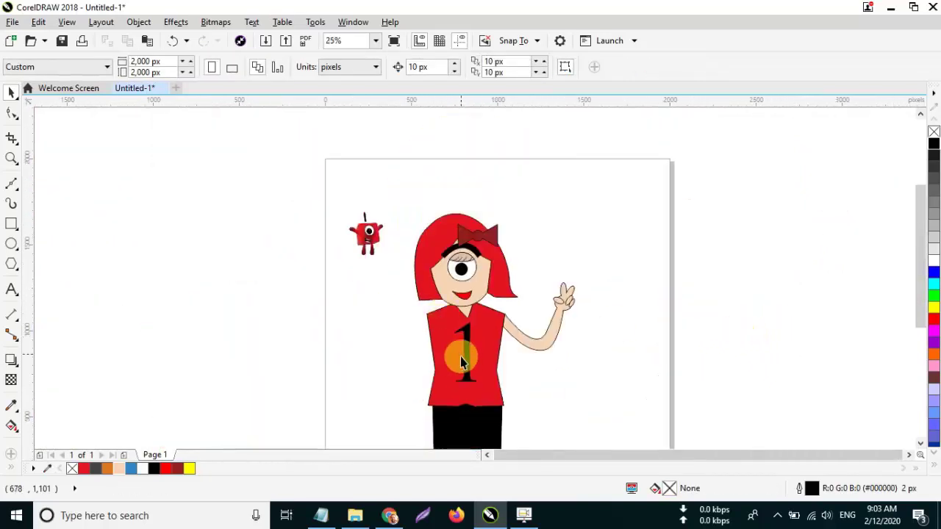
Step: Draw the inner curve of the left arm, from the top's left shoulder out through the elbow and back to the waist
{"action": "scroll", "coordinate": [458, 374], "scroll_direction": "up", "scroll_amount": 1}
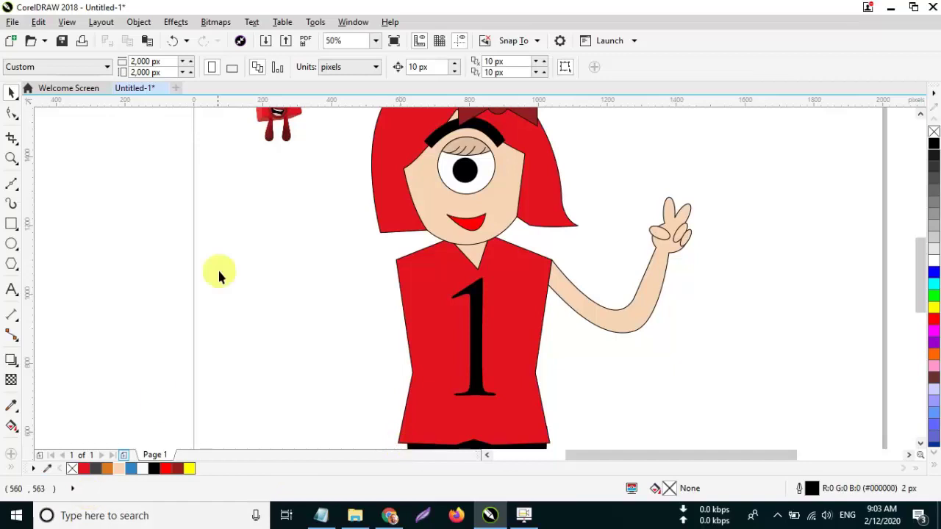
{"action": "left_click", "coordinate": [12, 185]}
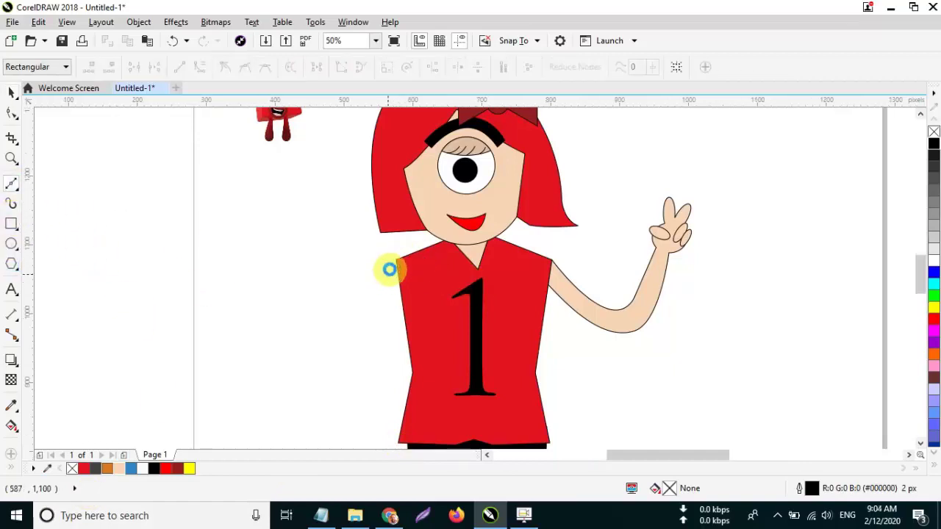
{"action": "scroll", "coordinate": [394, 267], "scroll_direction": "up", "scroll_amount": 2}
{"action": "scroll", "coordinate": [420, 308], "scroll_direction": "down", "scroll_amount": 1}
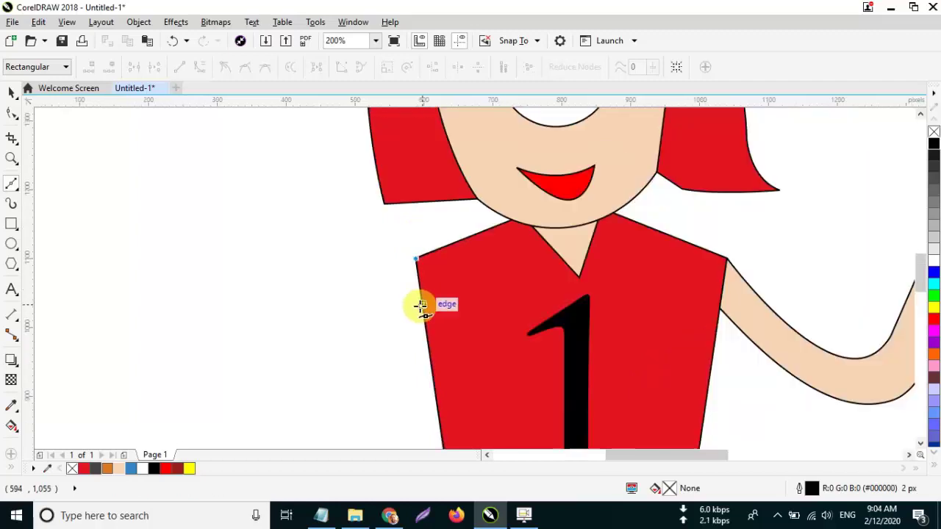
{"action": "left_click", "coordinate": [420, 306]}
{"action": "scroll", "coordinate": [418, 322], "scroll_direction": "down", "scroll_amount": 2}
{"action": "scroll", "coordinate": [412, 340], "scroll_direction": "up", "scroll_amount": 1}
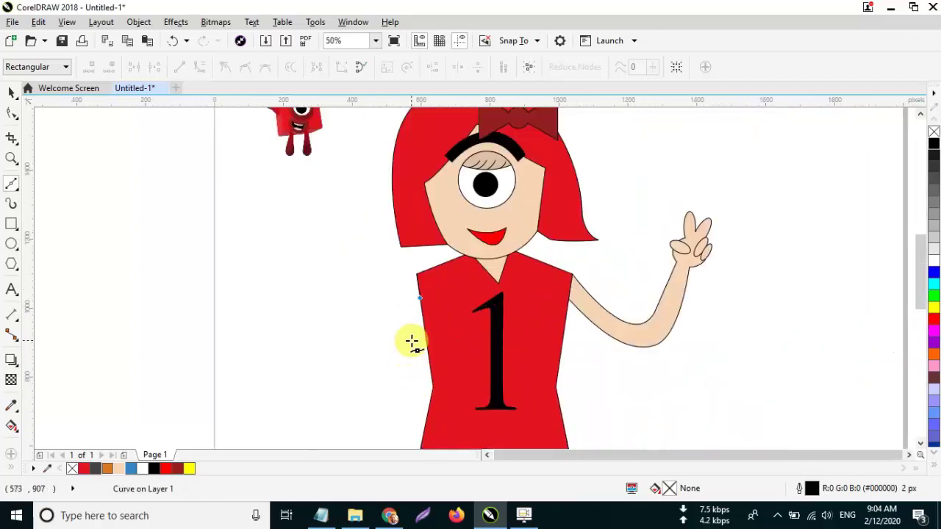
{"action": "scroll", "coordinate": [411, 341], "scroll_direction": "down", "scroll_amount": 1}
{"action": "scroll", "coordinate": [409, 354], "scroll_direction": "up", "scroll_amount": 1}
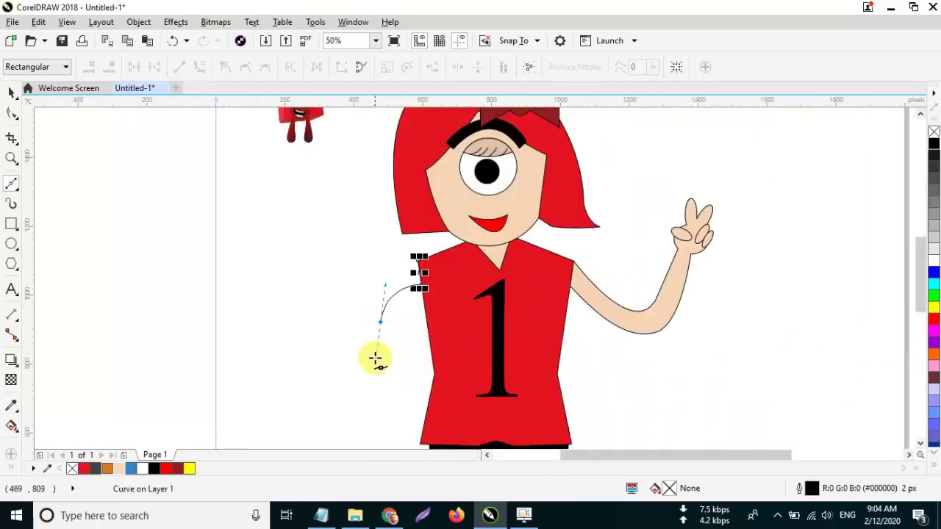
{"action": "left_click", "coordinate": [380, 323]}
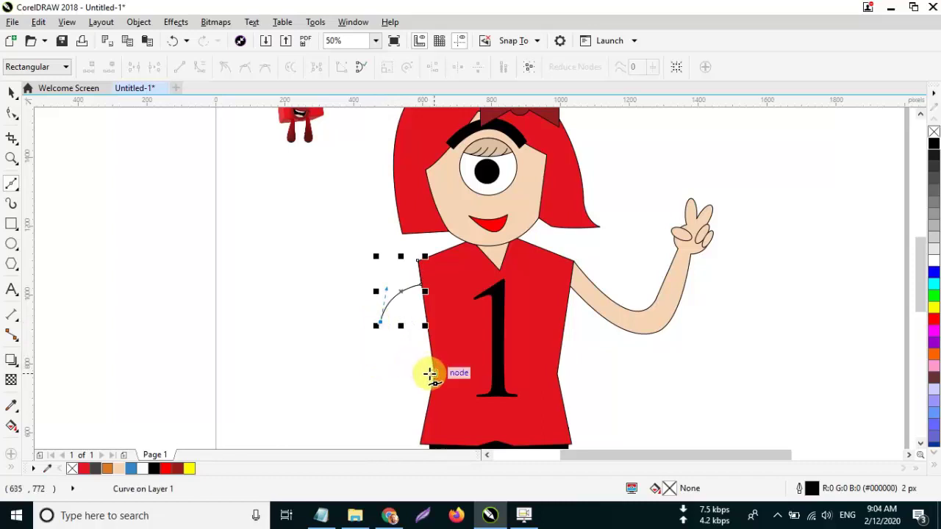
{"action": "left_click_drag", "start_coordinate": [446, 378], "coordinate": [515, 382]}
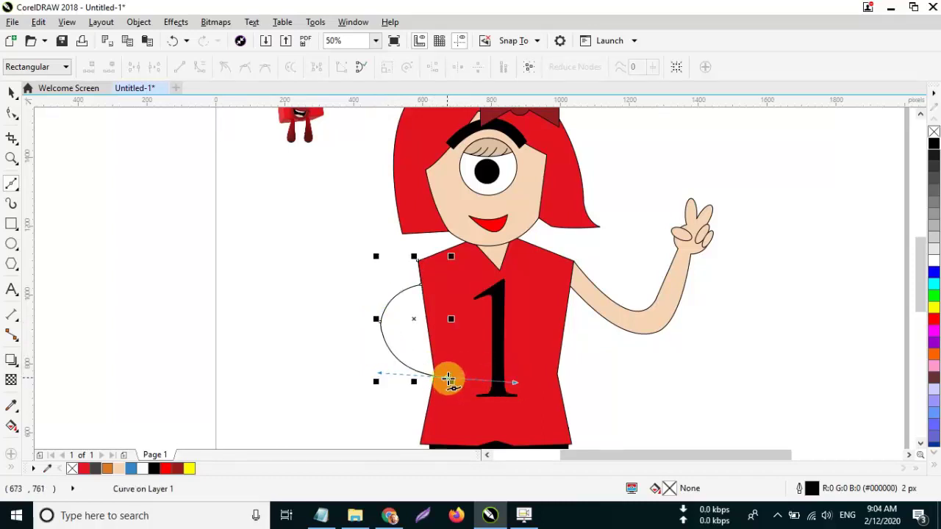
Step: Draw the left arm's outer curve back to the shoulder, closing the shape at about 286 px by 399 px
{"action": "left_click_drag", "start_coordinate": [449, 379], "coordinate": [445, 397]}
{"action": "left_click_drag", "start_coordinate": [348, 327], "coordinate": [397, 267]}
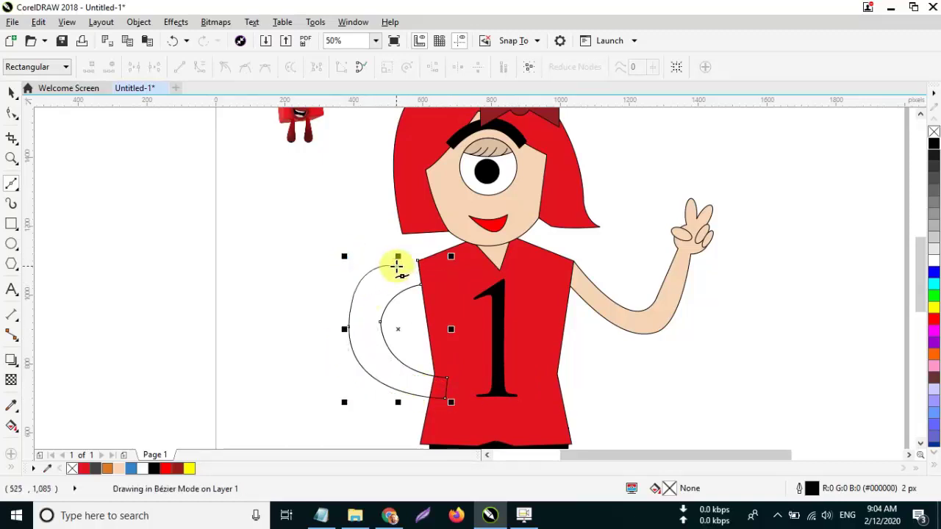
{"action": "scroll", "coordinate": [413, 265], "scroll_direction": "up", "scroll_amount": 2}
{"action": "left_click", "coordinate": [431, 248]}
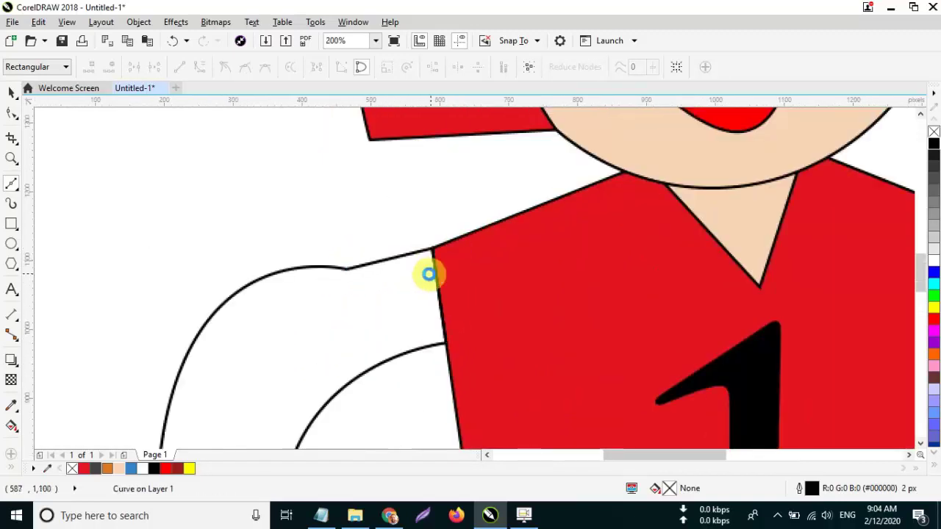
{"action": "scroll", "coordinate": [428, 274], "scroll_direction": "down", "scroll_amount": 2}
Step: Fill the left arm with skin tone #F6D5B4 and delete the extra nodes midway along its outer and inner curves
{"action": "left_click", "coordinate": [11, 91]}
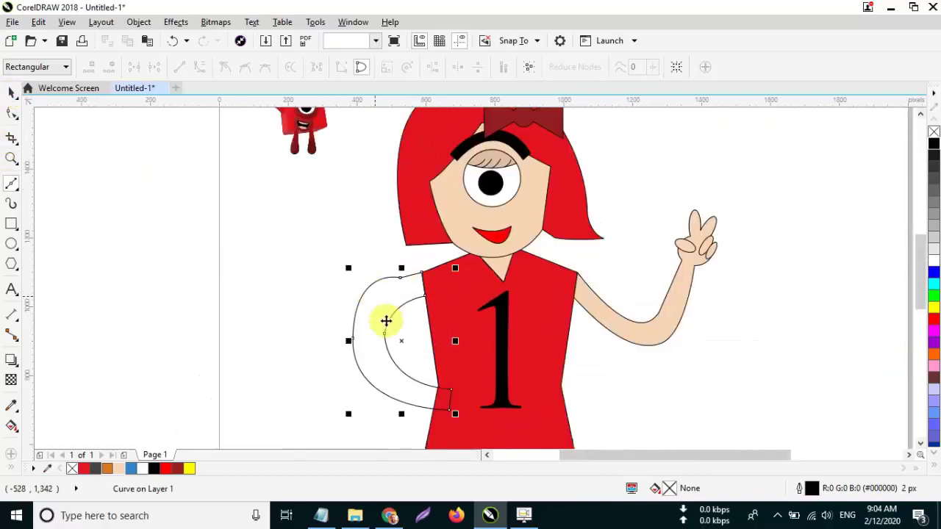
{"action": "left_click", "coordinate": [119, 468]}
{"action": "left_click", "coordinate": [11, 116]}
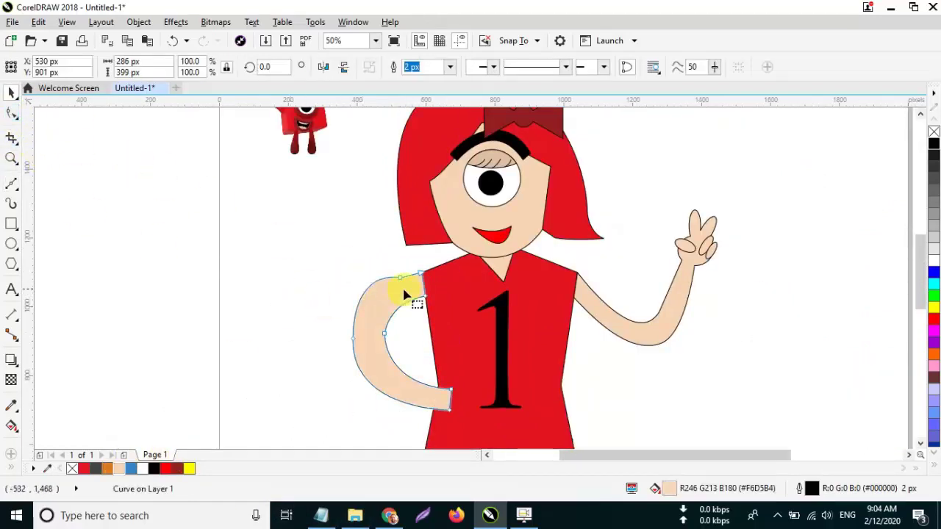
{"action": "double_click", "coordinate": [357, 343]}
{"action": "double_click", "coordinate": [385, 338]}
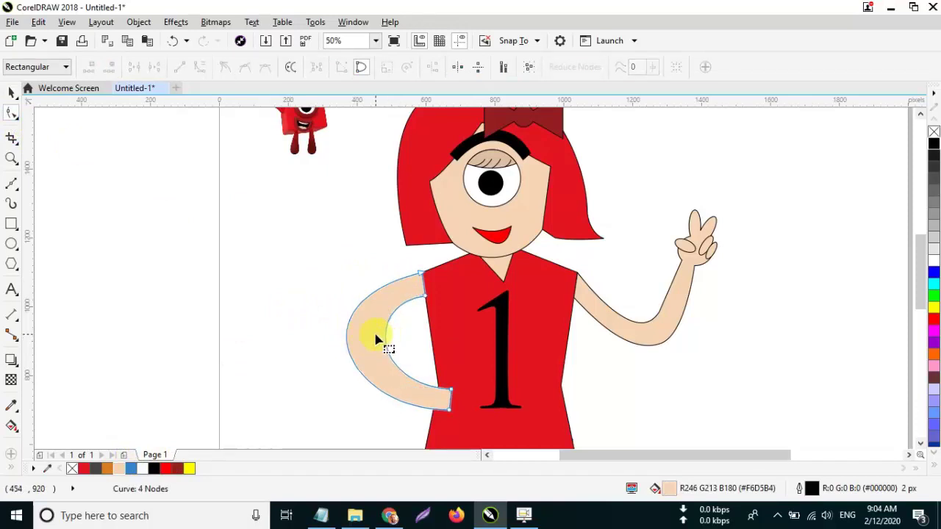
Step: Add a node at the elbow on the left arm's inner curve and move it outward by about 28 px
{"action": "scroll", "coordinate": [377, 353], "scroll_direction": "up", "scroll_amount": 3}
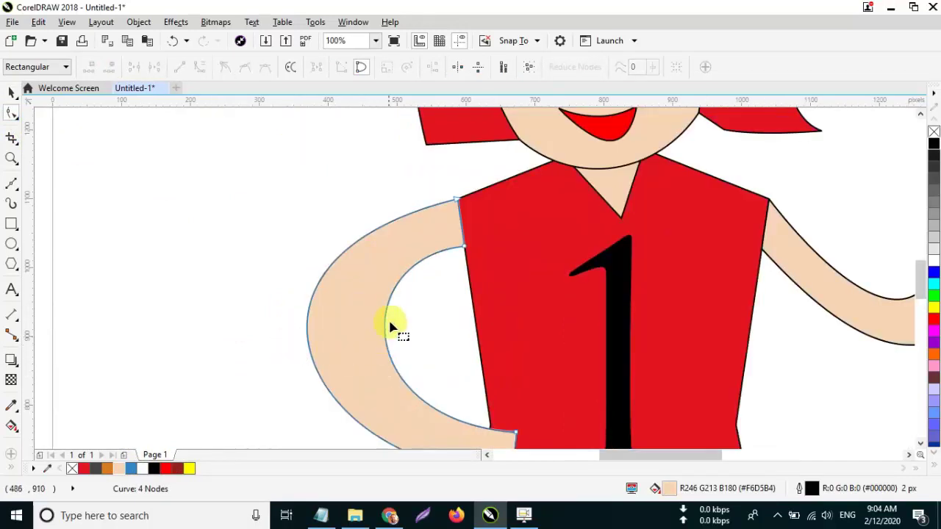
{"action": "left_click", "coordinate": [464, 246]}
{"action": "left_click", "coordinate": [385, 335]}
{"action": "double_click", "coordinate": [385, 335]}
{"action": "left_click_drag", "start_coordinate": [385, 335], "coordinate": [367, 336]}
{"action": "key", "text": "ctrl+z"}
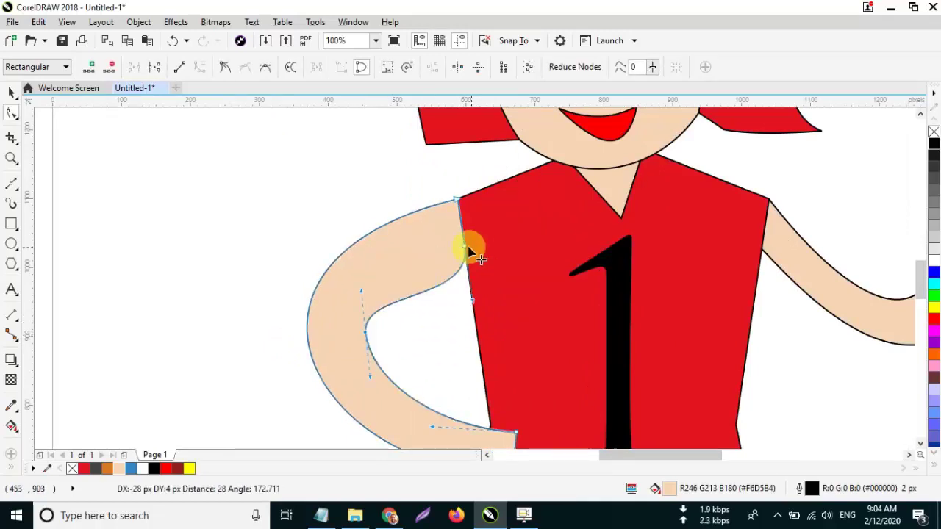
Step: Make the left arm's armpit node a cusp, straighten the inner upper-arm curve, and place the arm behind the top
{"action": "left_click_drag", "start_coordinate": [412, 298], "coordinate": [370, 257]}
{"action": "left_click", "coordinate": [225, 67]}
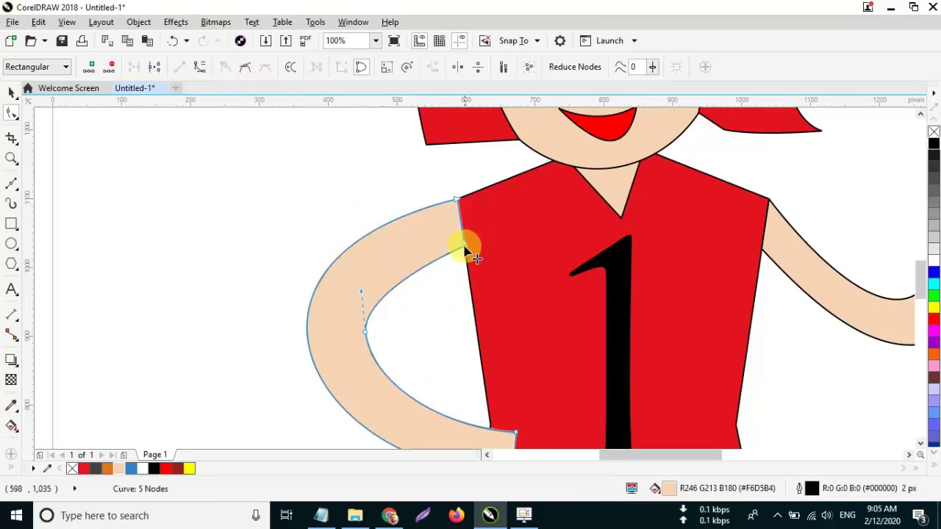
{"action": "left_click_drag", "start_coordinate": [360, 296], "coordinate": [408, 302]}
{"action": "scroll", "coordinate": [408, 301], "scroll_direction": "down", "scroll_amount": 1}
{"action": "left_click", "coordinate": [12, 91]}
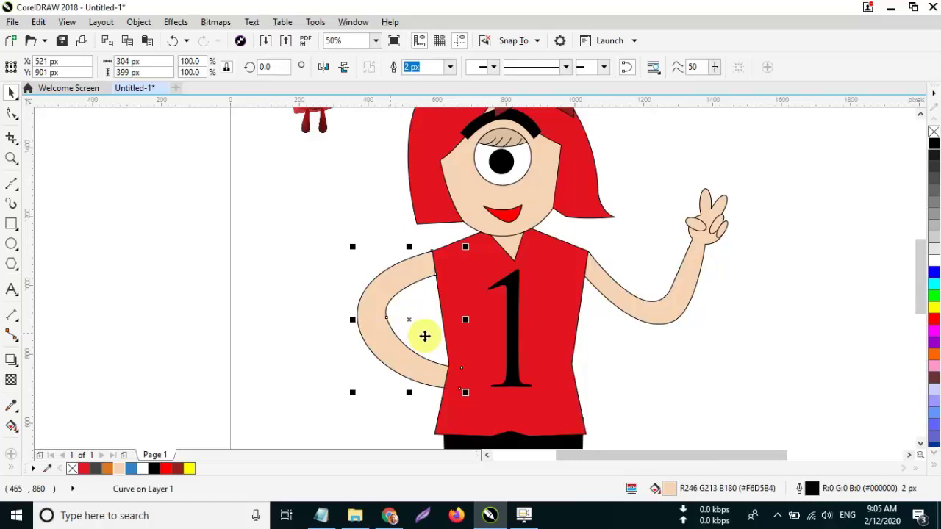
{"action": "left_click", "coordinate": [613, 359]}
Step: Draw a closed straight-edged leg with a pointed foot, about 170 px by 508 px, below the skirt's left side
{"action": "scroll", "coordinate": [613, 359], "scroll_direction": "down", "scroll_amount": 1}
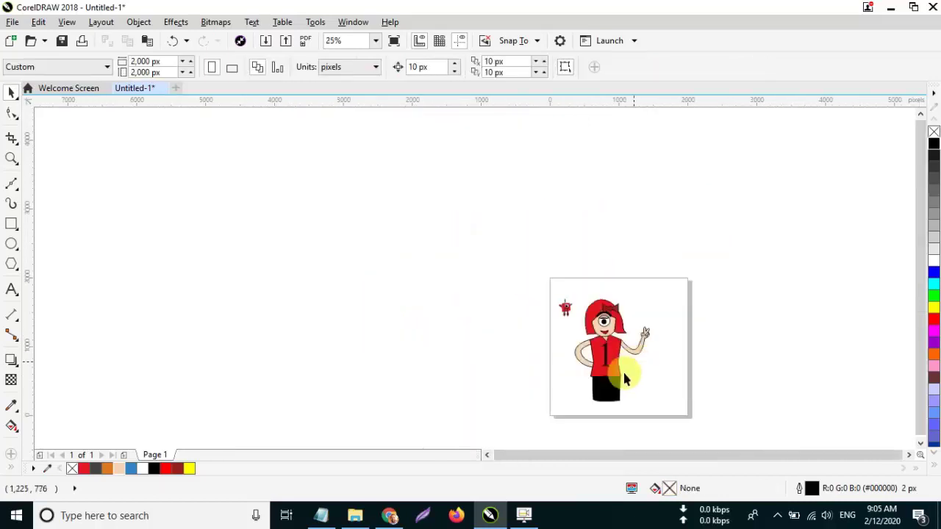
{"action": "scroll", "coordinate": [609, 408], "scroll_direction": "up", "scroll_amount": 1}
{"action": "scroll", "coordinate": [693, 294], "scroll_direction": "down", "scroll_amount": 1}
{"action": "scroll", "coordinate": [667, 378], "scroll_direction": "up", "scroll_amount": 1}
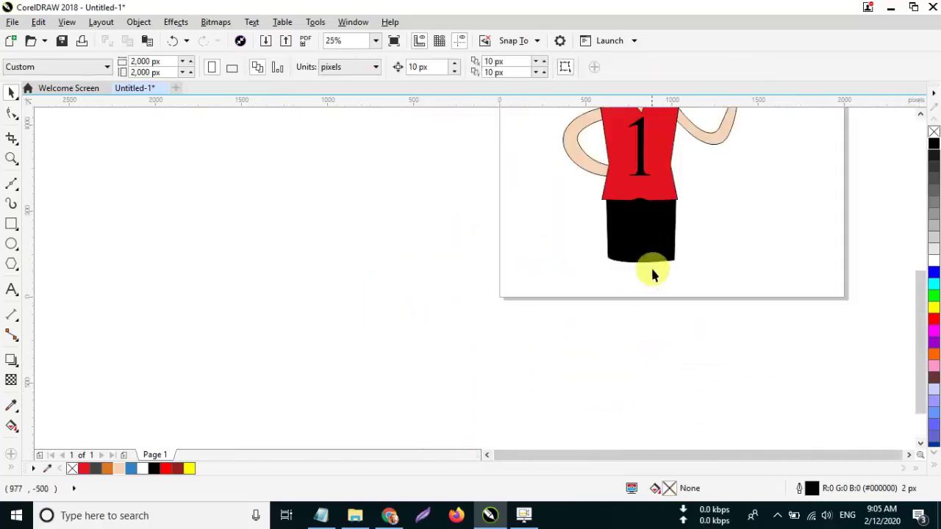
{"action": "scroll", "coordinate": [708, 255], "scroll_direction": "down", "scroll_amount": 1}
{"action": "scroll", "coordinate": [697, 267], "scroll_direction": "up", "scroll_amount": 1}
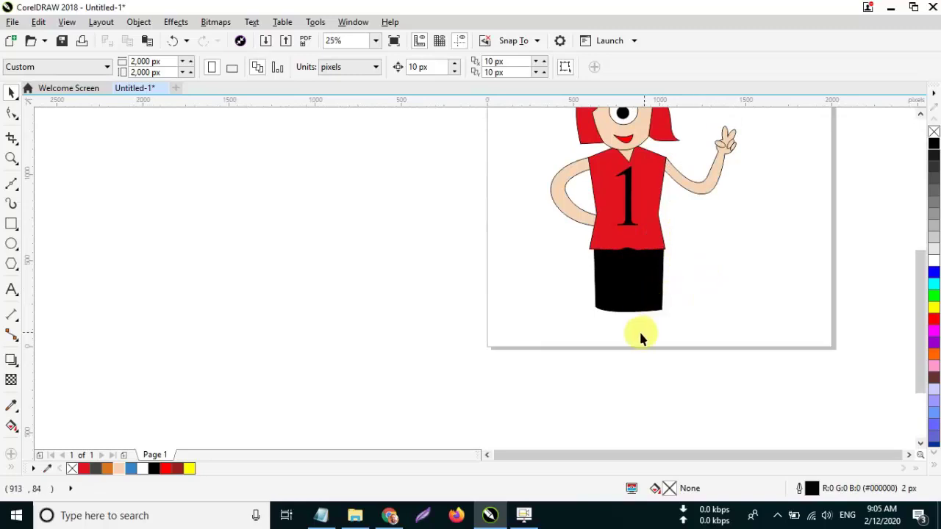
{"action": "left_click", "coordinate": [11, 184]}
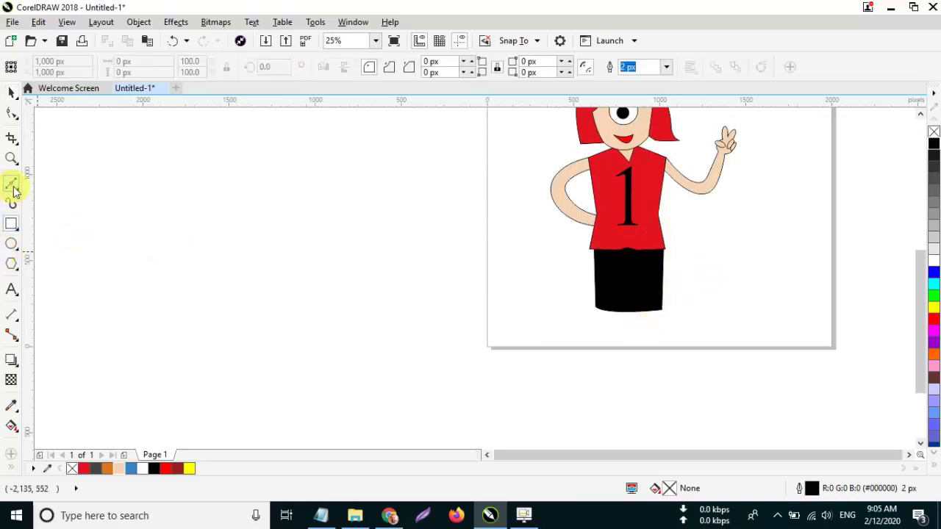
{"action": "left_click", "coordinate": [597, 324]}
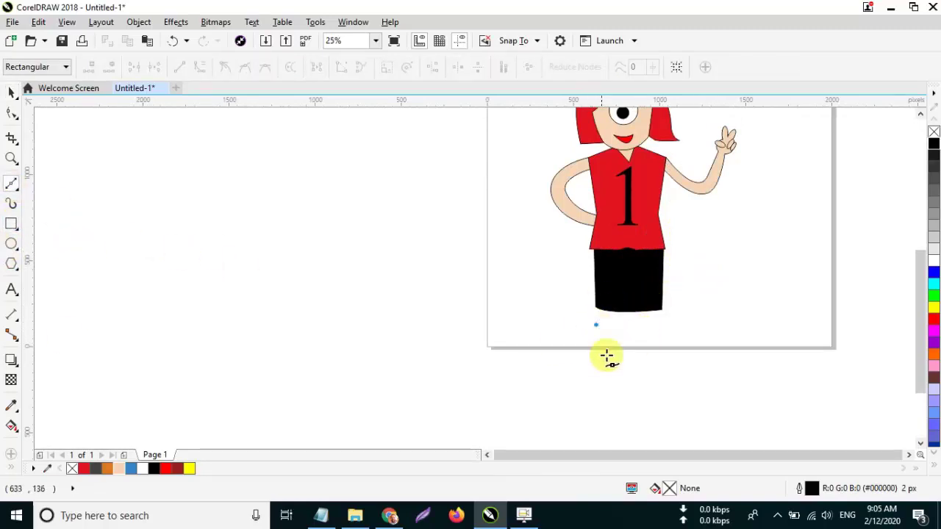
{"action": "left_click", "coordinate": [596, 394]}
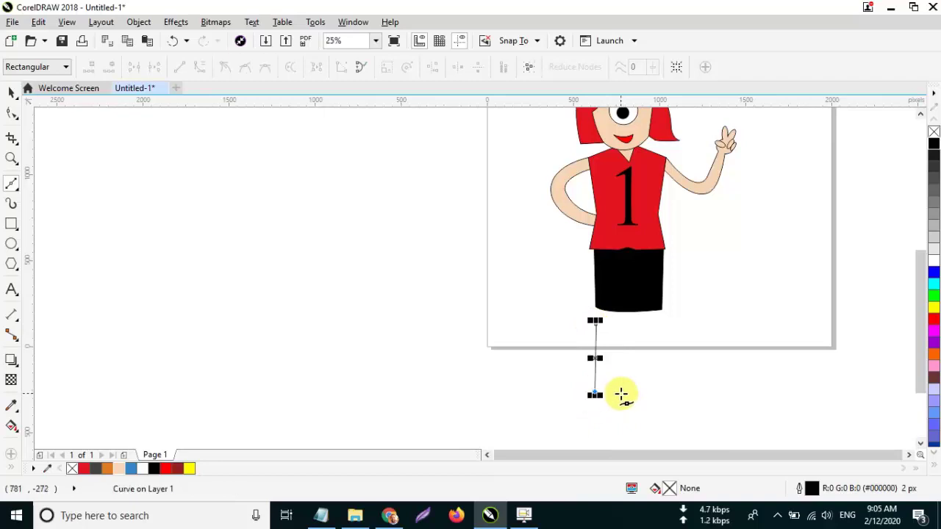
{"action": "scroll", "coordinate": [583, 410], "scroll_direction": "up", "scroll_amount": 1}
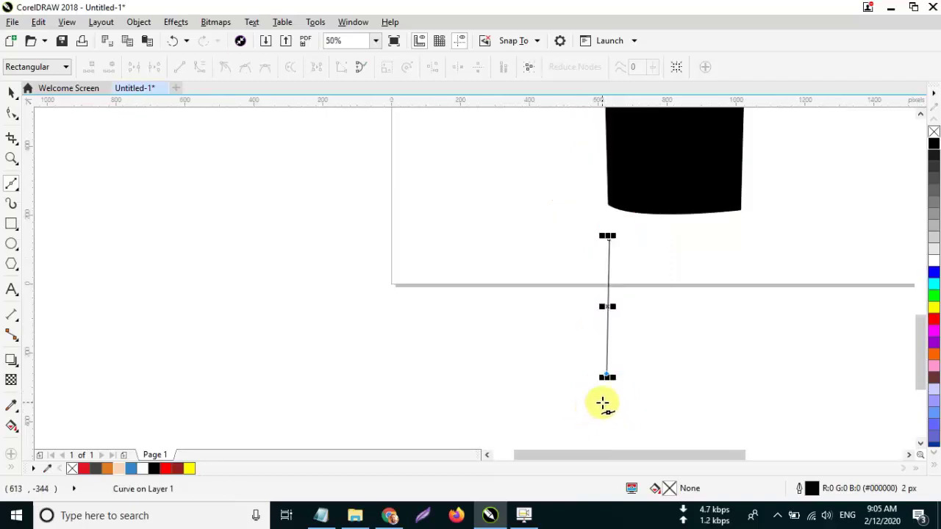
{"action": "left_click", "coordinate": [587, 402]}
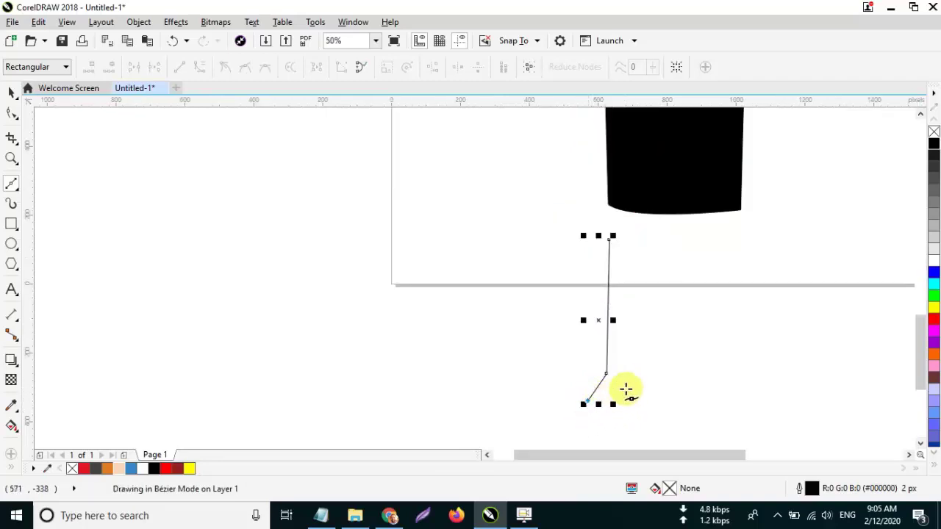
{"action": "left_click", "coordinate": [628, 399]}
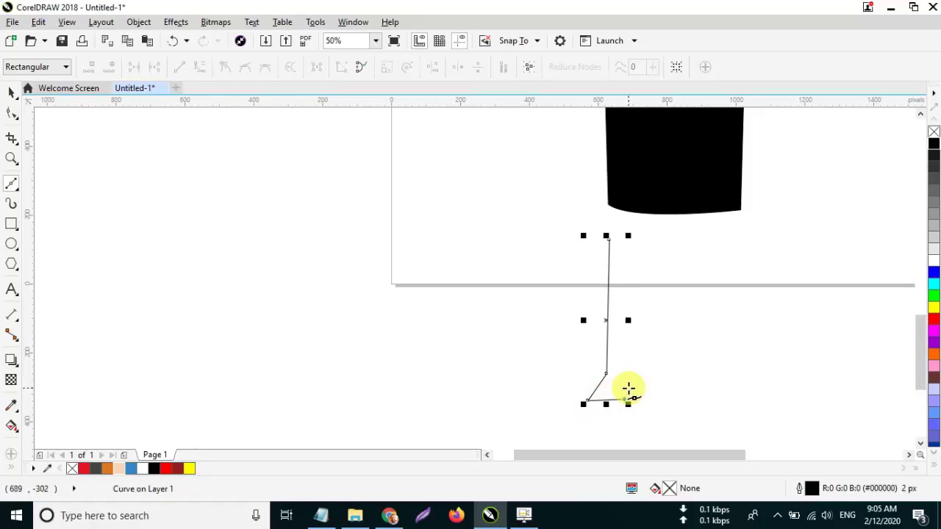
{"action": "left_click", "coordinate": [641, 263]}
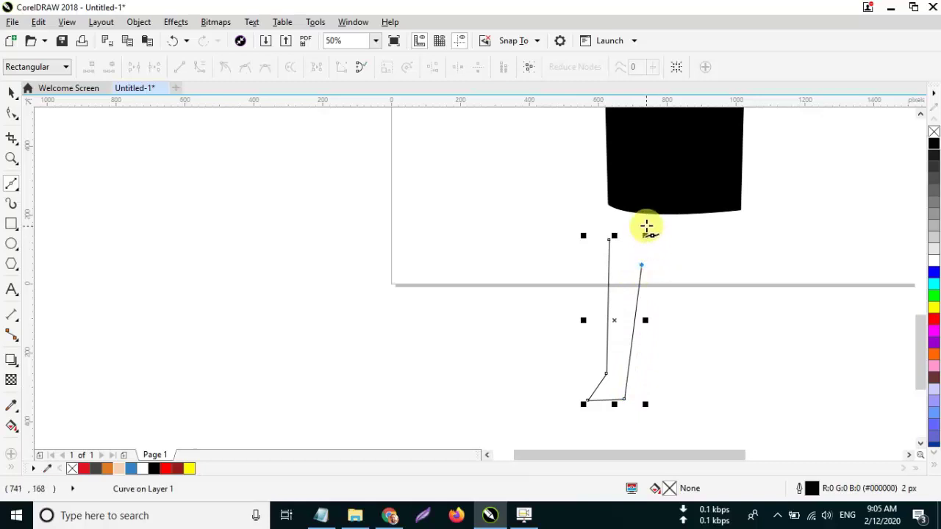
{"action": "left_click", "coordinate": [646, 227]}
{"action": "left_click", "coordinate": [610, 240]}
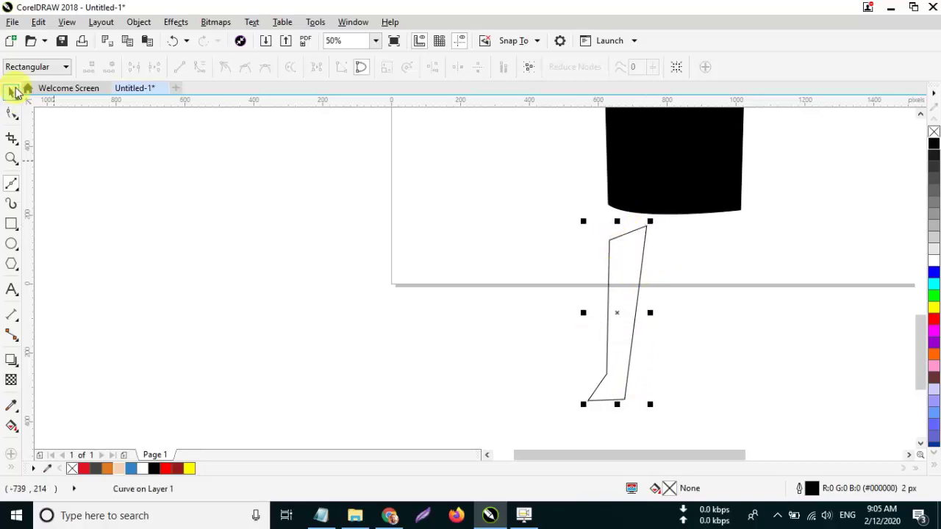
Step: Move the leg up so it overlaps the skirt's lower left edge and fill it with skin tone #F6D5B4
{"action": "left_click", "coordinate": [14, 92]}
{"action": "left_click_drag", "start_coordinate": [632, 278], "coordinate": [638, 224]}
{"action": "left_click", "coordinate": [120, 468]}
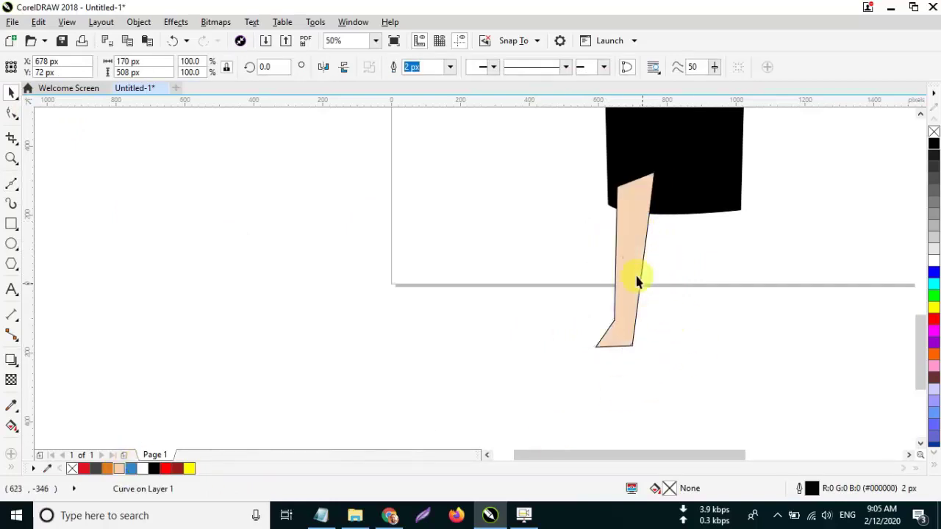
Step: Duplicate the leg as a mirrored copy with the foot pointing outward and position it under the skirt's right side
{"action": "left_click_drag", "start_coordinate": [590, 259], "coordinate": [709, 224]}
{"action": "scroll", "coordinate": [797, 244], "scroll_direction": "down", "scroll_amount": 2}
{"action": "left_click", "coordinate": [797, 245]}
{"action": "scroll", "coordinate": [797, 244], "scroll_direction": "up", "scroll_amount": 1}
{"action": "mouse_move", "coordinate": [751, 257]}
{"action": "left_mouse_down"}
{"action": "mouse_move", "coordinate": [764, 257]}
{"action": "mouse_move", "coordinate": [748, 255]}
{"action": "left_mouse_up"}
{"action": "left_click", "coordinate": [800, 254]}
Step: Send the right leg and the left leg behind the black skirt
{"action": "left_click", "coordinate": [751, 270]}
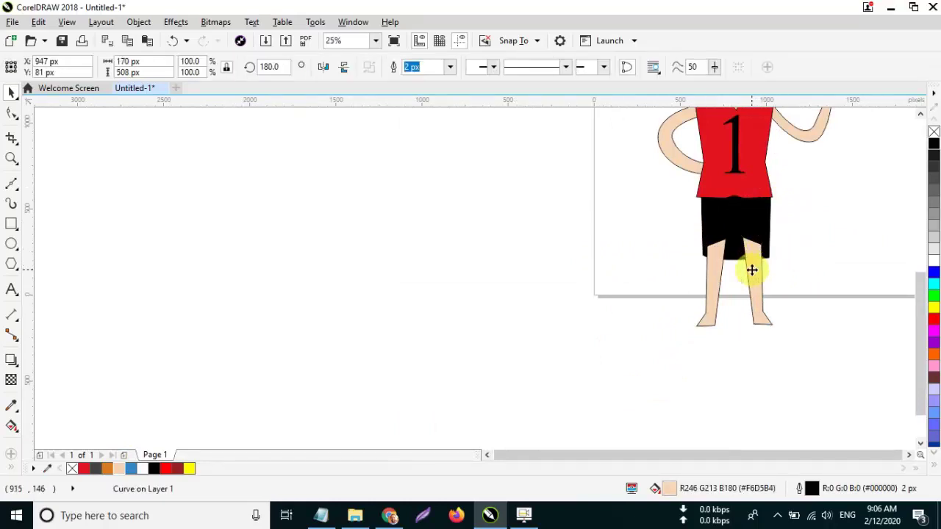
{"action": "left_click", "coordinate": [730, 293]}
{"action": "left_click", "coordinate": [710, 286]}
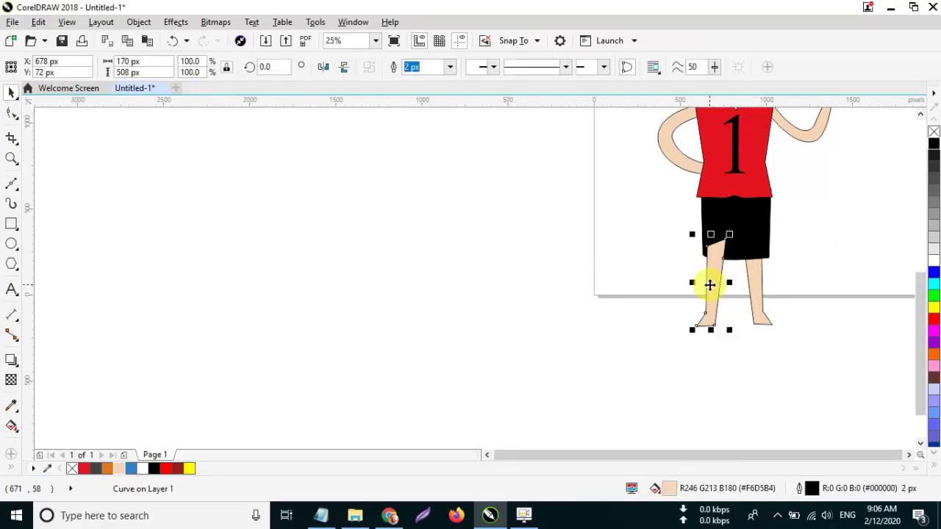
{"action": "left_click", "coordinate": [806, 288]}
{"action": "scroll", "coordinate": [806, 288], "scroll_direction": "down", "scroll_amount": 1}
{"action": "scroll", "coordinate": [818, 243], "scroll_direction": "up", "scroll_amount": 1}
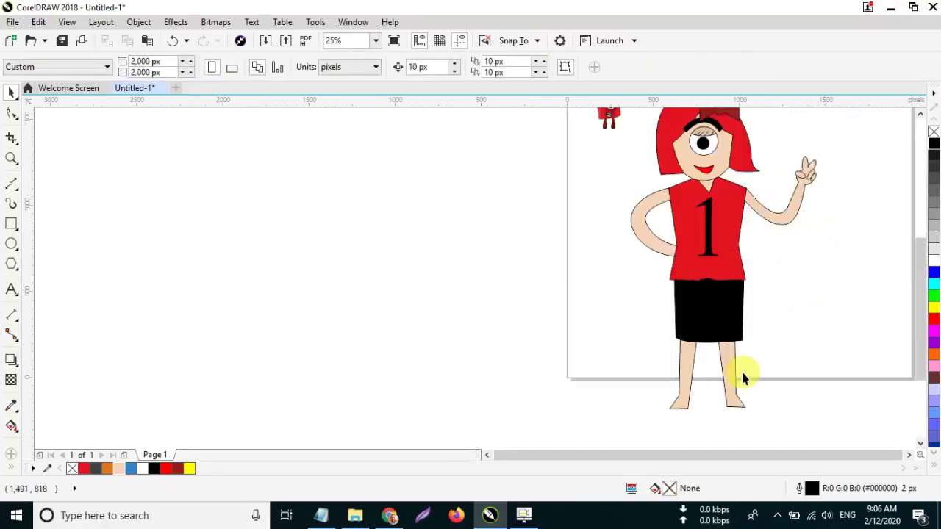
Step: Draw a rectangle about 142 px by 40 px across the bottom of the left foot and fill it black
{"action": "scroll", "coordinate": [704, 416], "scroll_direction": "up", "scroll_amount": 1}
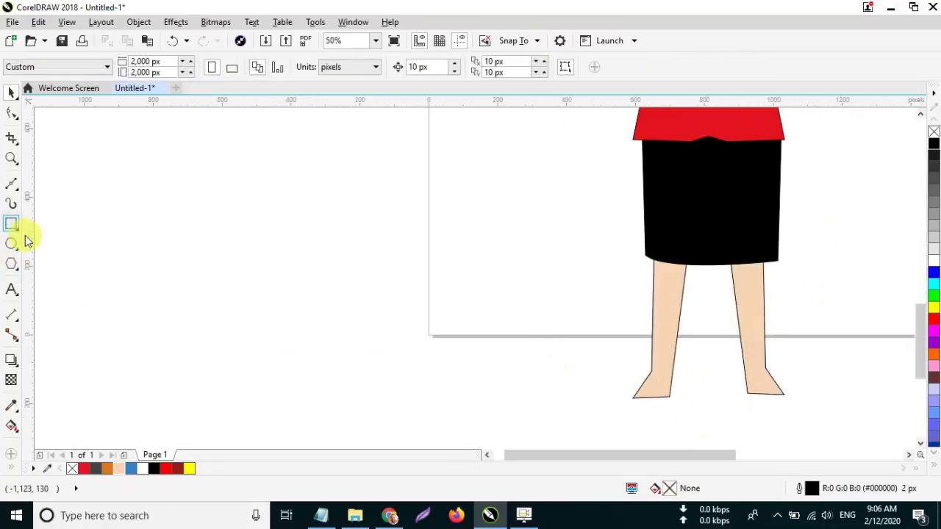
{"action": "left_click_drag", "start_coordinate": [676, 392], "coordinate": [626, 406]}
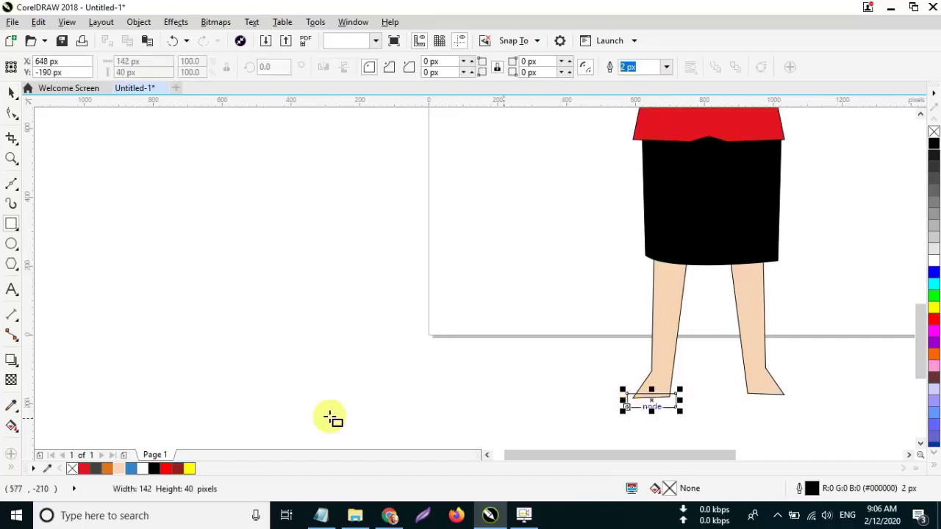
{"action": "left_click", "coordinate": [154, 470]}
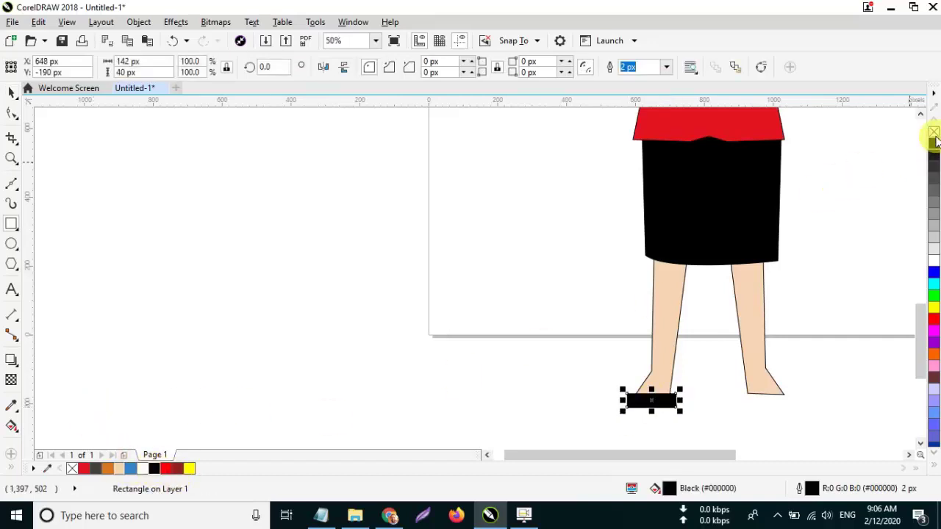
{"action": "left_click", "coordinate": [683, 415]}
{"action": "scroll", "coordinate": [683, 415], "scroll_direction": "up", "scroll_amount": 1}
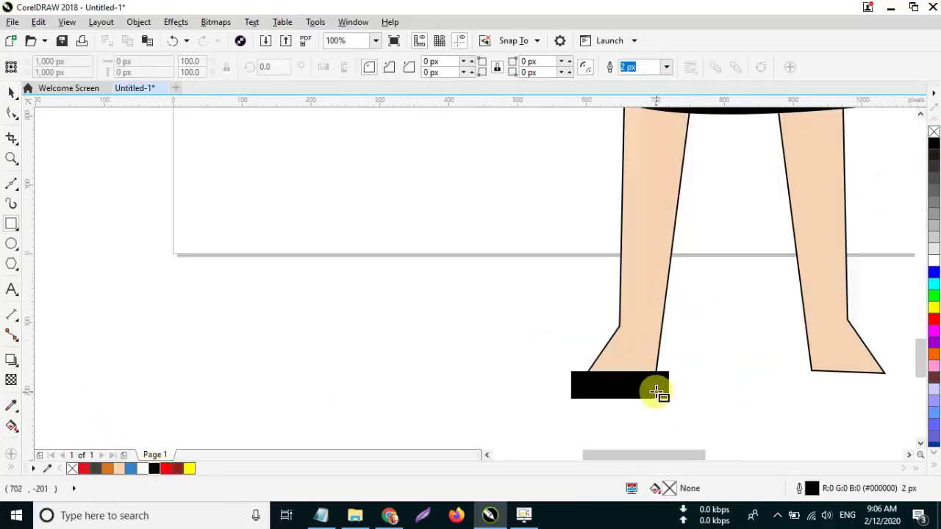
Step: Delete the black rectangle covering the bottom of the left foot
{"action": "left_click", "coordinate": [592, 380]}
{"action": "key", "text": "Delete"}
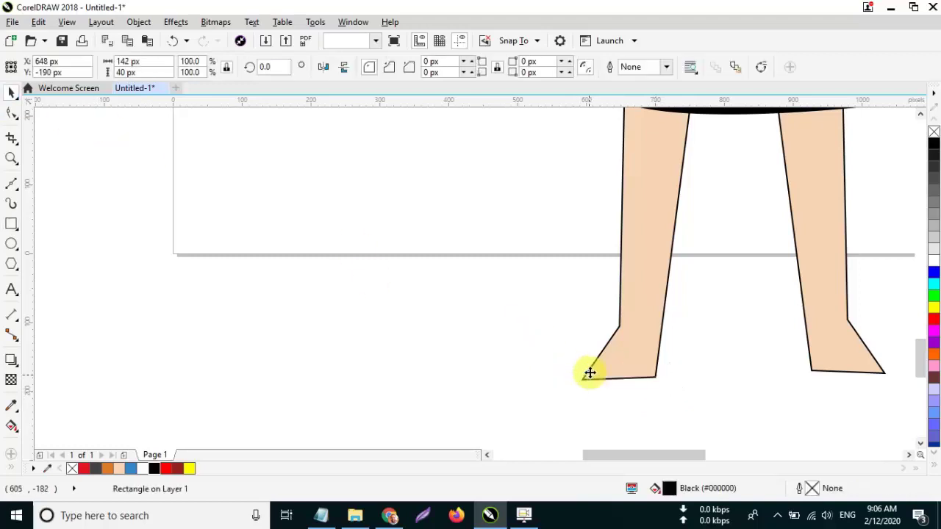
{"action": "key", "text": "space"}
Step: Draw a triangular Bézier shoe about 112 px by 50 px on the left foot, from toe to heel, and fill it black
{"action": "left_click", "coordinate": [13, 184]}
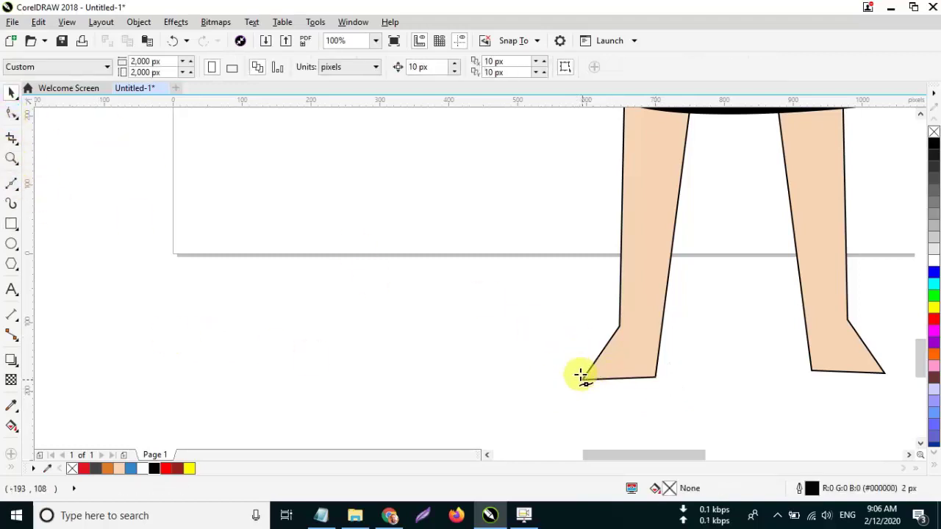
{"action": "left_click", "coordinate": [583, 379]}
{"action": "left_click", "coordinate": [660, 344]}
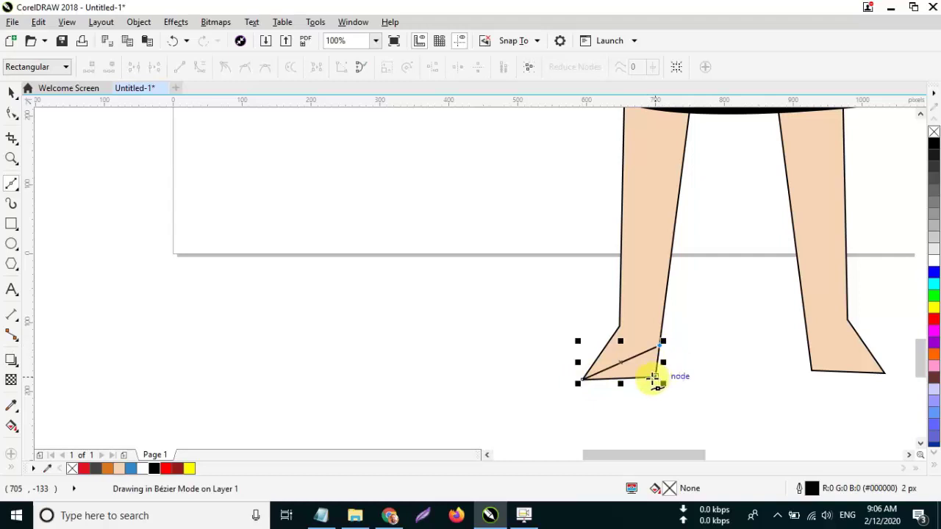
{"action": "left_click", "coordinate": [653, 378]}
{"action": "left_click", "coordinate": [584, 379]}
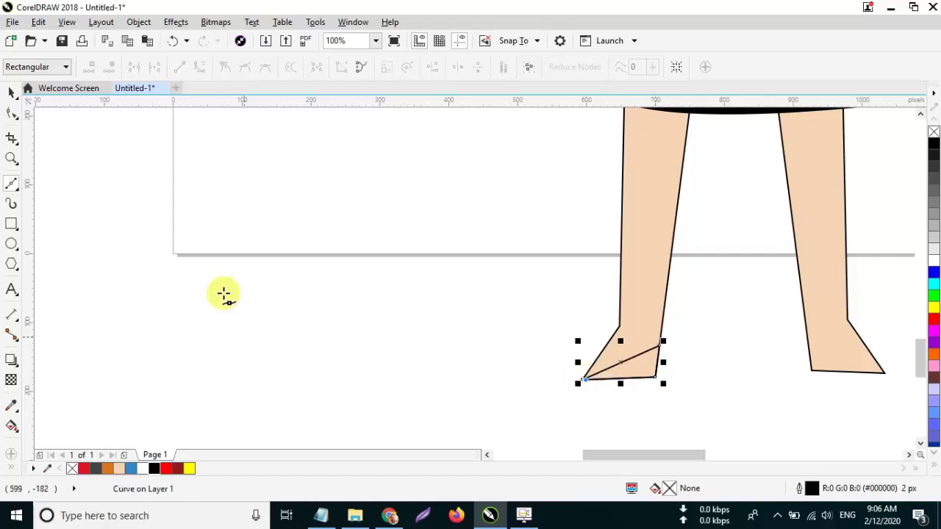
{"action": "left_click", "coordinate": [615, 369]}
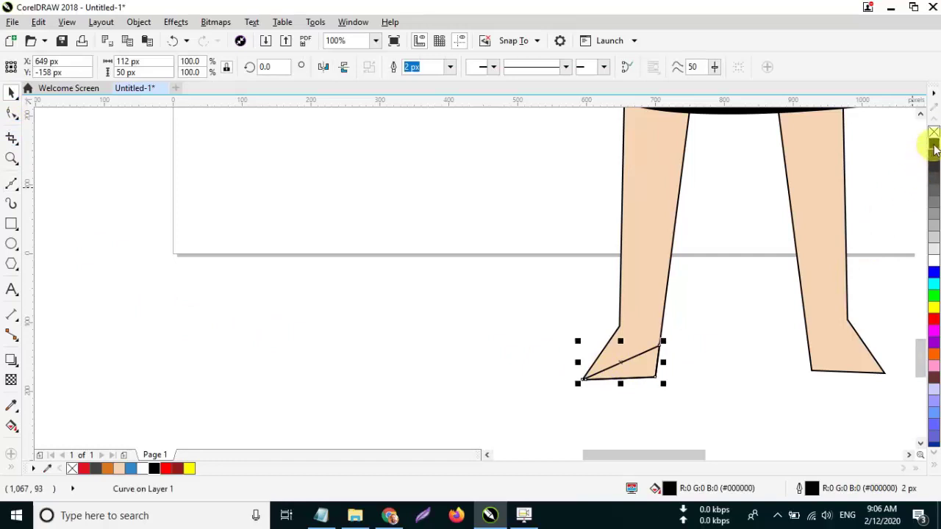
Step: Close the left shoe's outline by joining its end nodes at the toe, and raise its upper heel node along the ankle
{"action": "scroll", "coordinate": [607, 376], "scroll_direction": "up", "scroll_amount": 2}
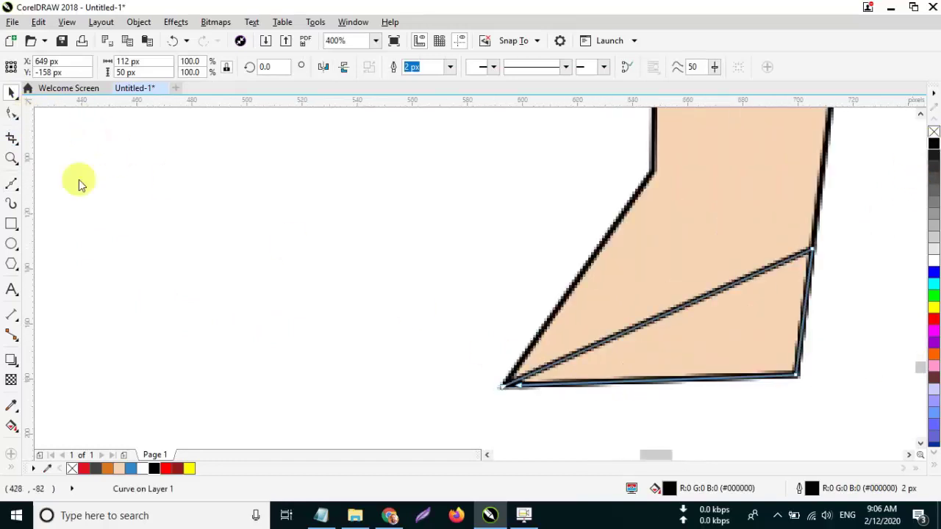
{"action": "left_click", "coordinate": [11, 113]}
{"action": "left_click_drag", "start_coordinate": [521, 387], "coordinate": [503, 386]}
{"action": "scroll", "coordinate": [594, 393], "scroll_direction": "down", "scroll_amount": 3}
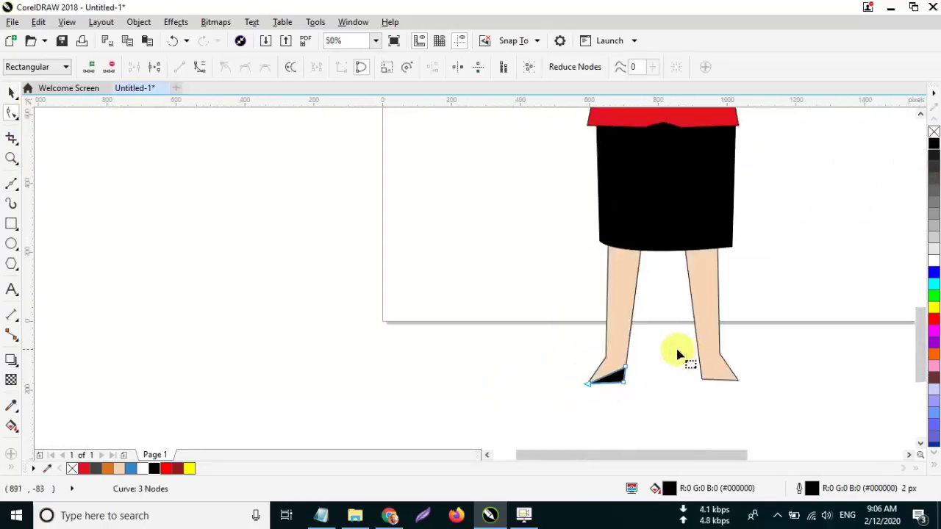
{"action": "scroll", "coordinate": [627, 367], "scroll_direction": "up", "scroll_amount": 1}
{"action": "left_click_drag", "start_coordinate": [624, 367], "coordinate": [626, 353]}
{"action": "left_click", "coordinate": [667, 343]}
{"action": "scroll", "coordinate": [665, 342], "scroll_direction": "down", "scroll_amount": 1}
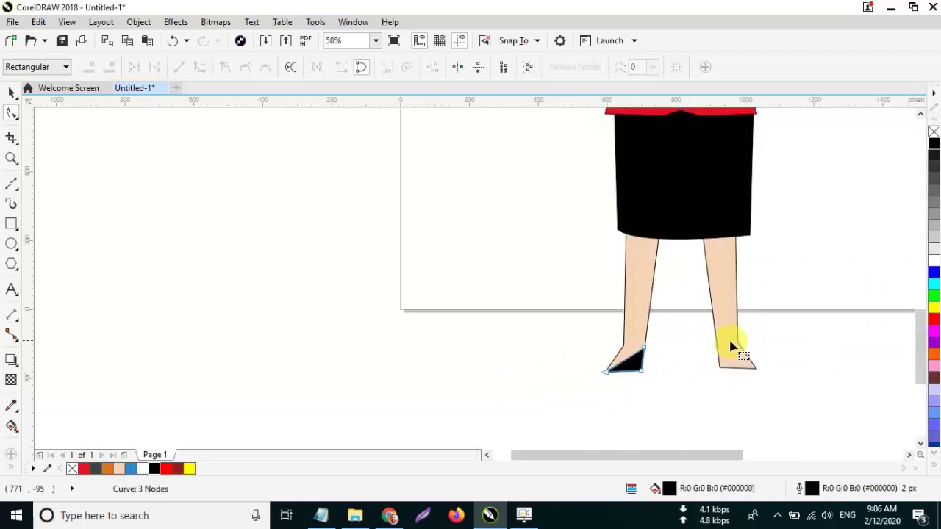
Step: Reshape the right leg by moving the foot's inner heel node slightly upward
{"action": "left_click", "coordinate": [12, 92]}
{"action": "left_click", "coordinate": [326, 372]}
{"action": "scroll", "coordinate": [683, 363], "scroll_direction": "down", "scroll_amount": 1}
{"action": "scroll", "coordinate": [614, 375], "scroll_direction": "up", "scroll_amount": 1}
{"action": "left_click", "coordinate": [614, 375]}
{"action": "key", "text": "F10"}
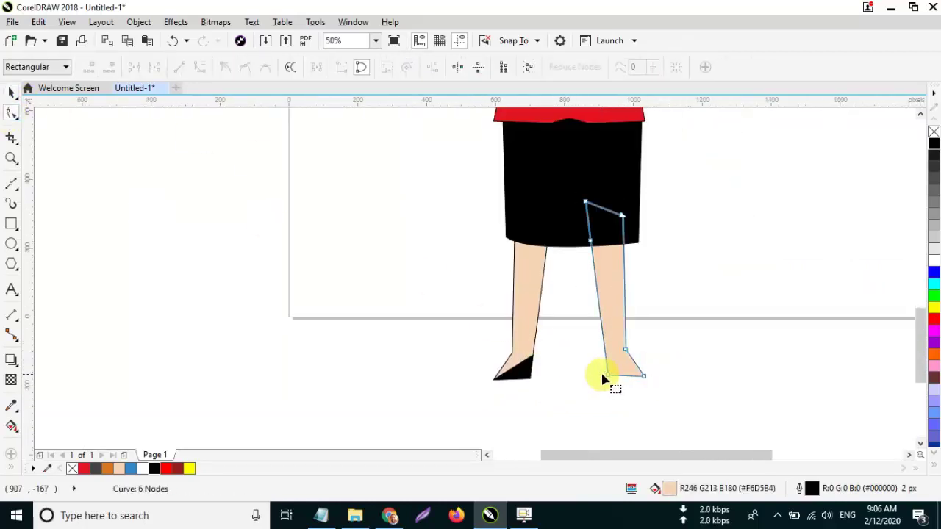
{"action": "left_click_drag", "start_coordinate": [608, 375], "coordinate": [606, 367]}
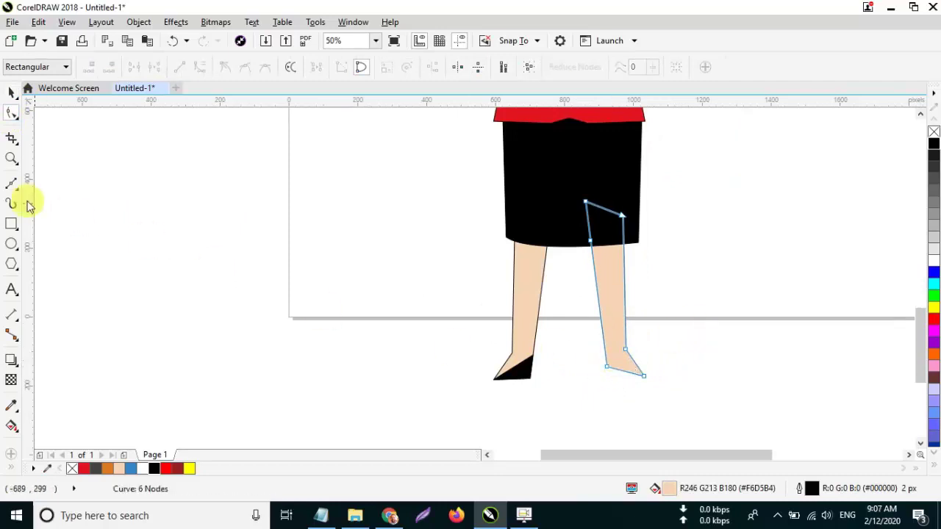
Step: Draw a triangular Bézier shoe about 116 px by 80 px on the right foot and fill it black
{"action": "left_click", "coordinate": [11, 183]}
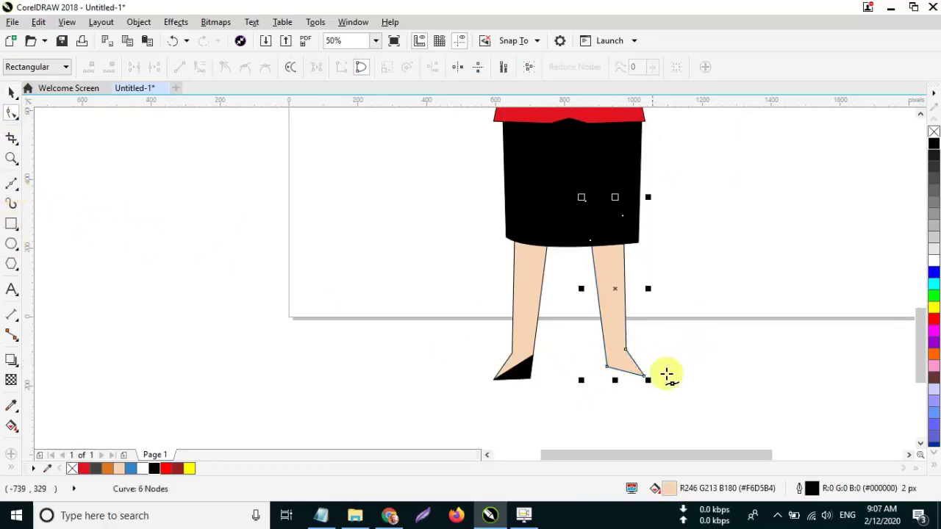
{"action": "left_click", "coordinate": [607, 365]}
{"action": "left_click", "coordinate": [601, 346]}
{"action": "left_click", "coordinate": [647, 378]}
{"action": "left_click", "coordinate": [607, 366]}
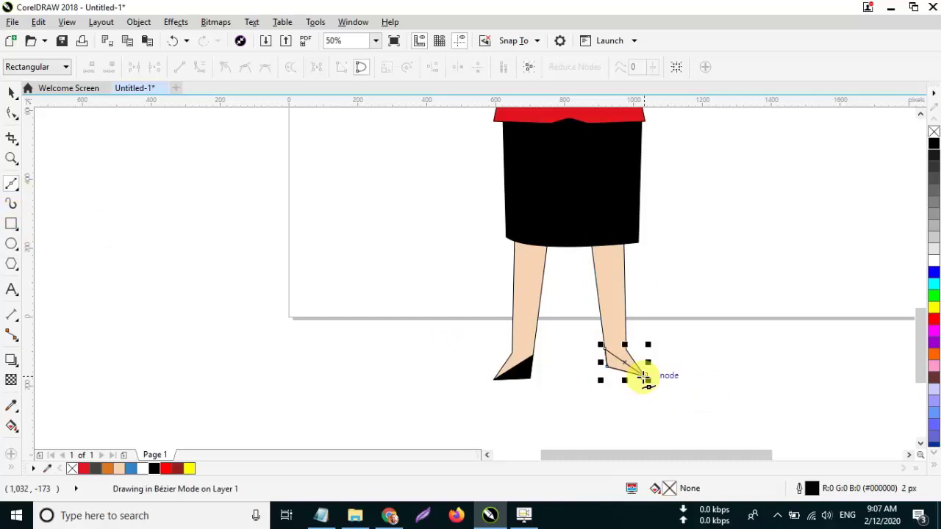
{"action": "left_click", "coordinate": [11, 93]}
{"action": "left_click", "coordinate": [933, 142]}
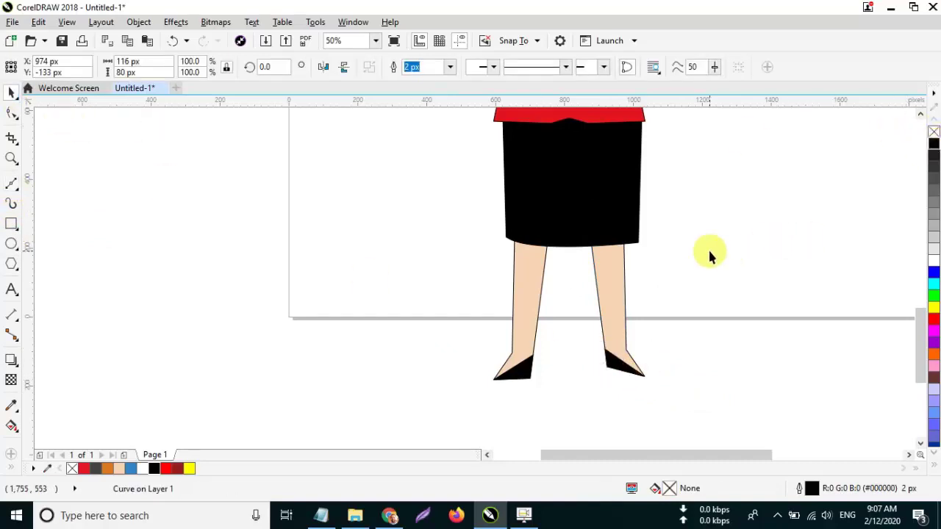
{"action": "left_click", "coordinate": [706, 253]}
Step: Select the whole girl, scale her down to about 699 px by 1,212 px, and position her within the page
{"action": "scroll", "coordinate": [703, 257], "scroll_direction": "down", "scroll_amount": 1}
{"action": "scroll", "coordinate": [664, 294], "scroll_direction": "up", "scroll_amount": 4}
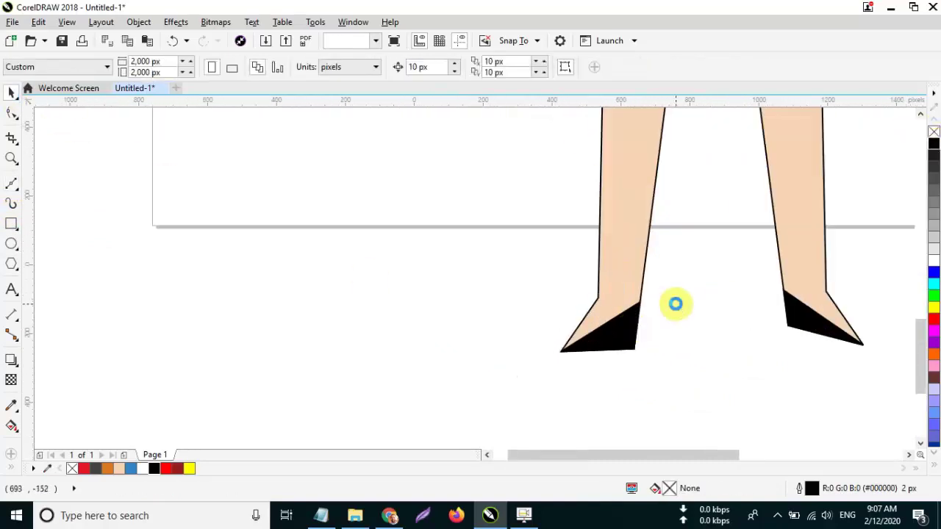
{"action": "scroll", "coordinate": [676, 303], "scroll_direction": "down", "scroll_amount": 3}
{"action": "scroll", "coordinate": [710, 184], "scroll_direction": "up", "scroll_amount": 2}
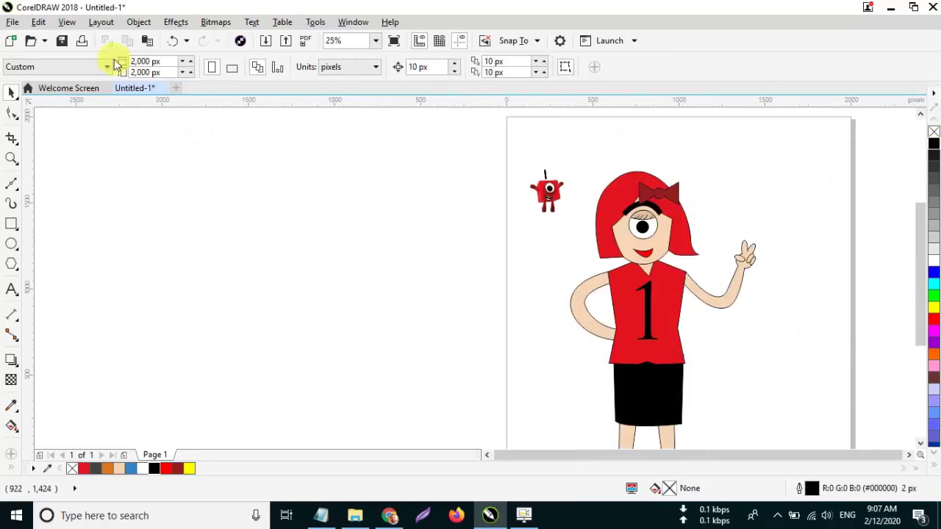
{"action": "scroll", "coordinate": [631, 217], "scroll_direction": "down", "scroll_amount": 2}
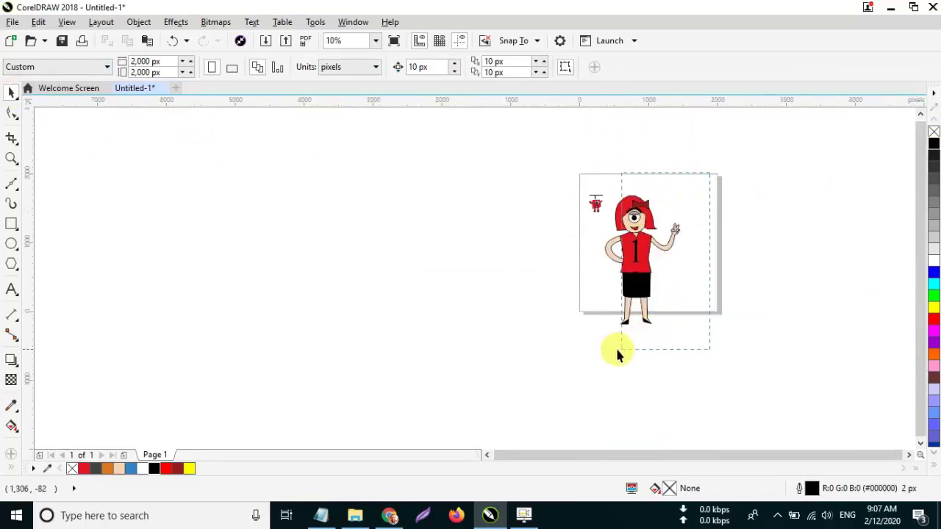
{"action": "left_click_drag", "start_coordinate": [601, 350], "coordinate": [601, 350]}
{"action": "scroll", "coordinate": [647, 221], "scroll_direction": "up", "scroll_amount": 3}
{"action": "scroll", "coordinate": [721, 168], "scroll_direction": "down", "scroll_amount": 3}
{"action": "scroll", "coordinate": [723, 189], "scroll_direction": "up", "scroll_amount": 3}
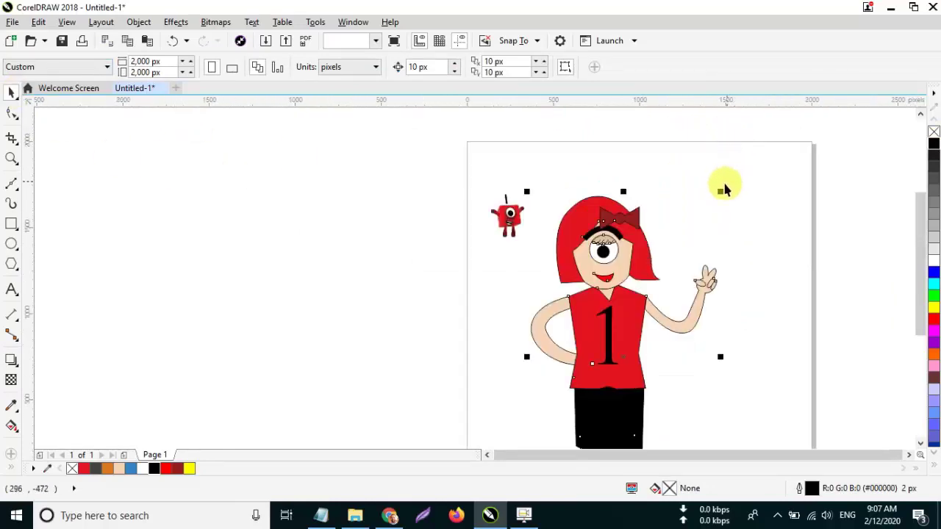
{"action": "left_click_drag", "start_coordinate": [688, 231], "coordinate": [653, 307]}
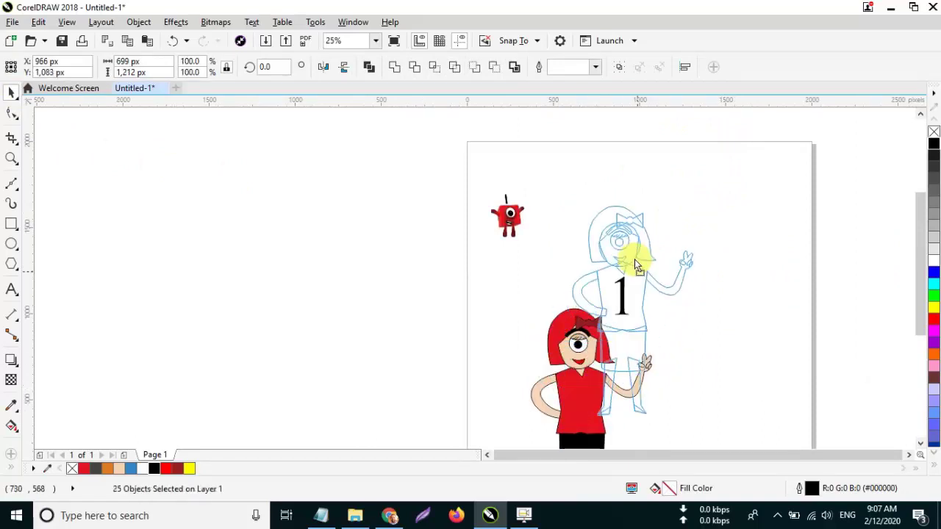
{"action": "key", "text": "ctrl+z"}
Step: Enlarge the red block character bitmap to roughly twice its size and place it beside the girl's bent arm
{"action": "left_click", "coordinate": [551, 214]}
{"action": "scroll", "coordinate": [544, 215], "scroll_direction": "up", "scroll_amount": 1}
{"action": "left_click", "coordinate": [466, 219]}
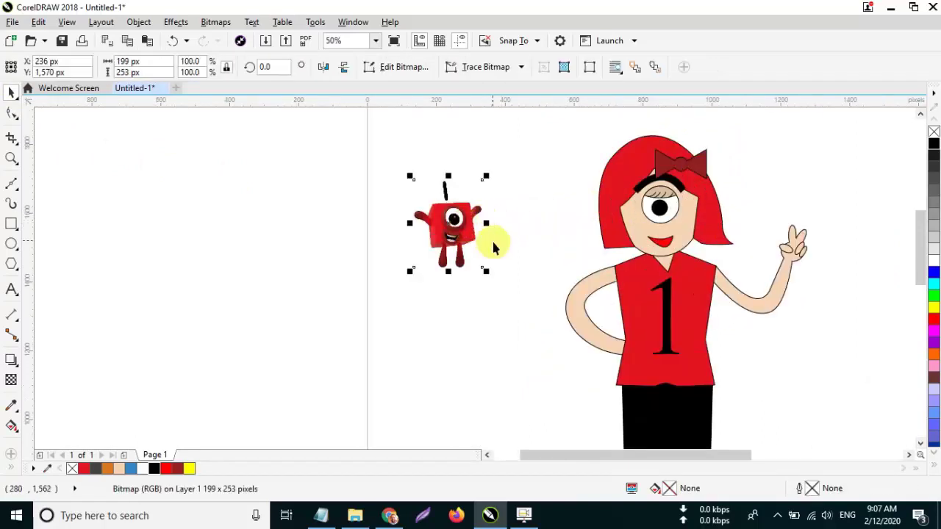
{"action": "left_click_drag", "start_coordinate": [485, 272], "coordinate": [575, 378]}
{"action": "left_click_drag", "start_coordinate": [504, 306], "coordinate": [498, 324]}
{"action": "scroll", "coordinate": [599, 307], "scroll_direction": "down", "scroll_amount": 1}
{"action": "left_click", "coordinate": [658, 392]}
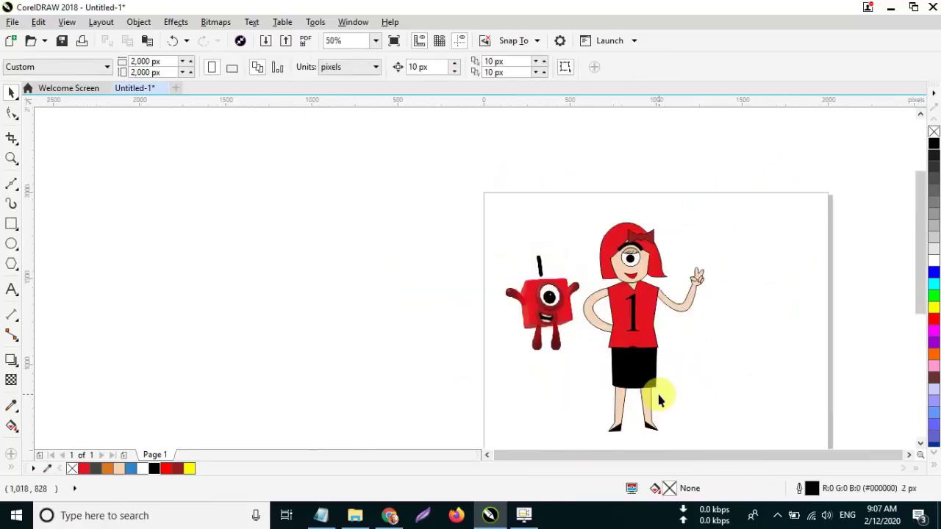
Step: Add the two-line text "CREATED BY STUDIO CAKNINGKAK" and move it beside the girl, under her raised hand
{"action": "scroll", "coordinate": [651, 397], "scroll_direction": "up", "scroll_amount": 1}
{"action": "scroll", "coordinate": [647, 401], "scroll_direction": "down", "scroll_amount": 1}
{"action": "left_click", "coordinate": [11, 291]}
{"action": "left_click", "coordinate": [452, 376]}
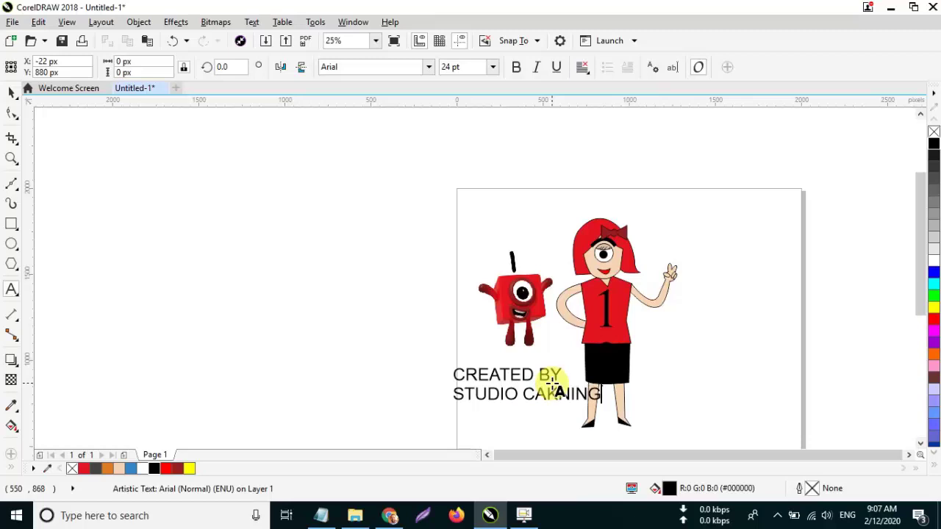
{"action": "left_click", "coordinate": [11, 92]}
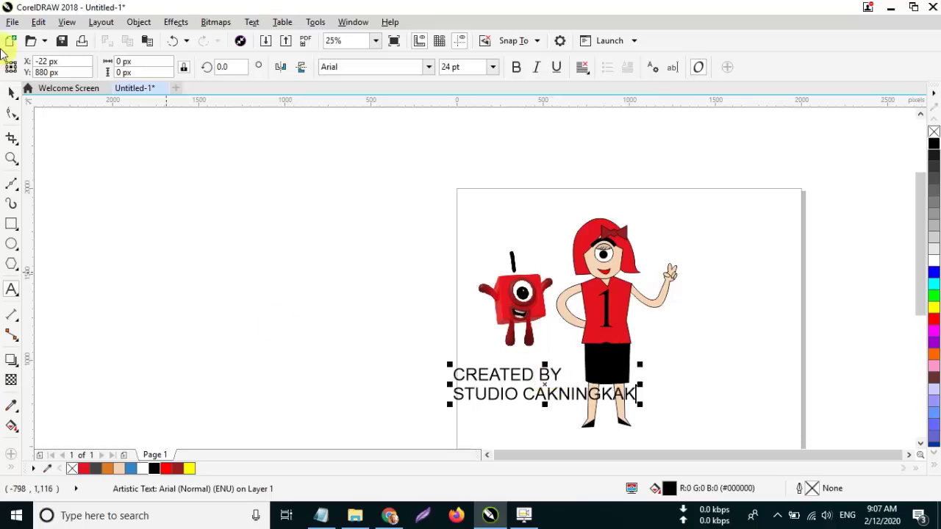
{"action": "left_click_drag", "start_coordinate": [471, 374], "coordinate": [695, 321]}
{"action": "left_click", "coordinate": [672, 421]}
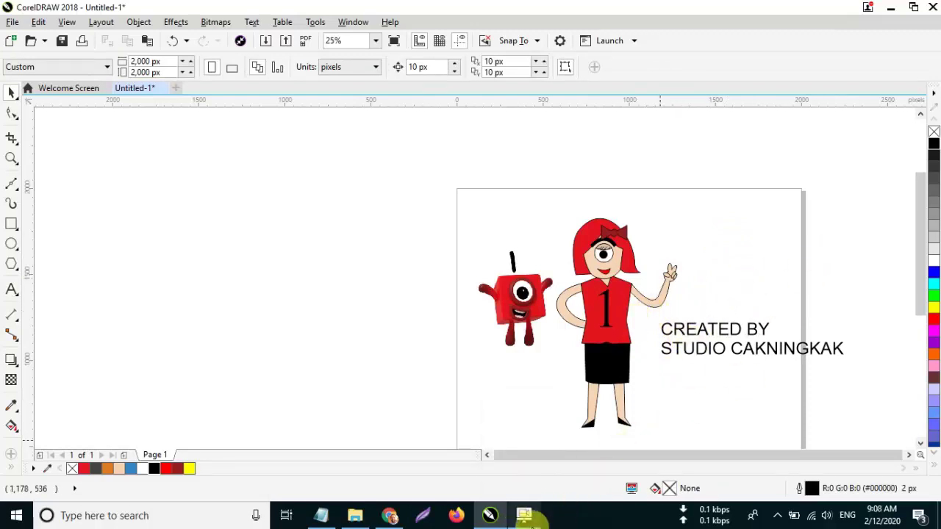
Step: Switch to Chrome and search Google Images for "background village cartoon"
{"action": "mouse_move", "coordinate": [395, 518]}
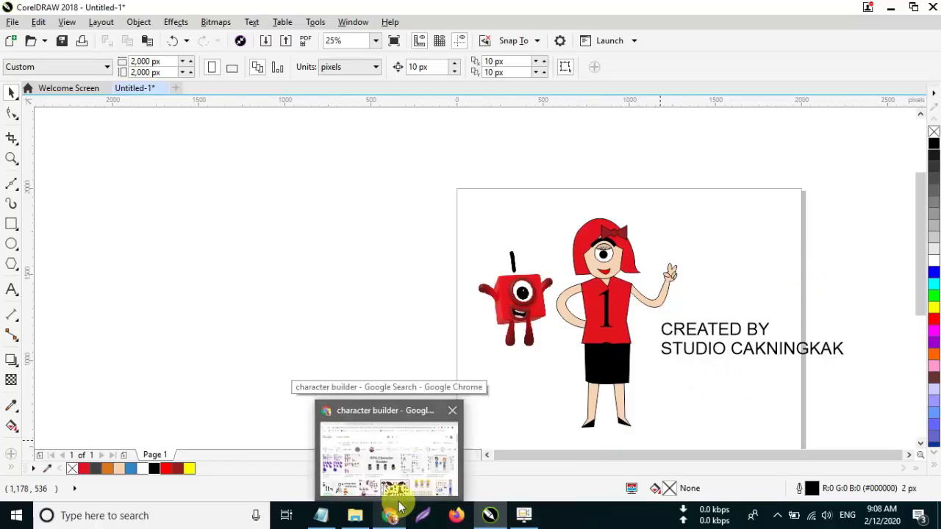
{"action": "left_click", "coordinate": [398, 510]}
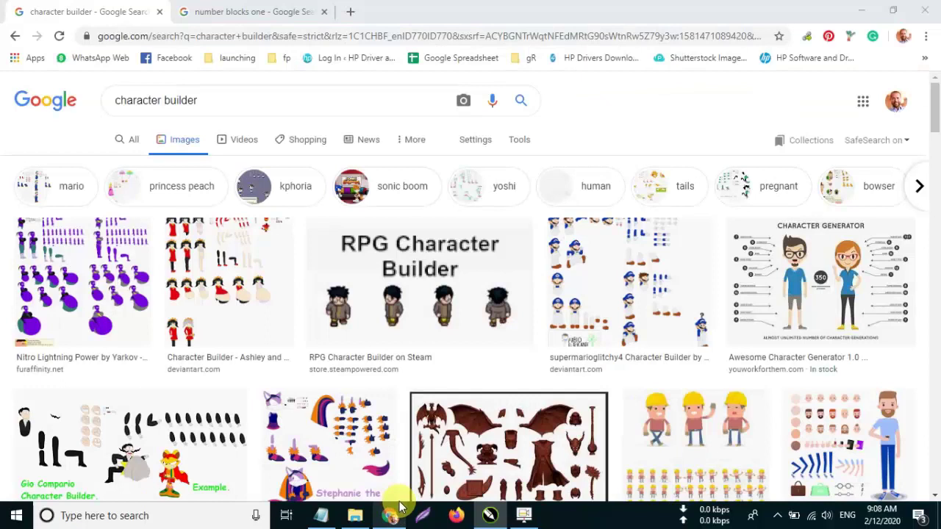
{"action": "left_click", "coordinate": [490, 515]}
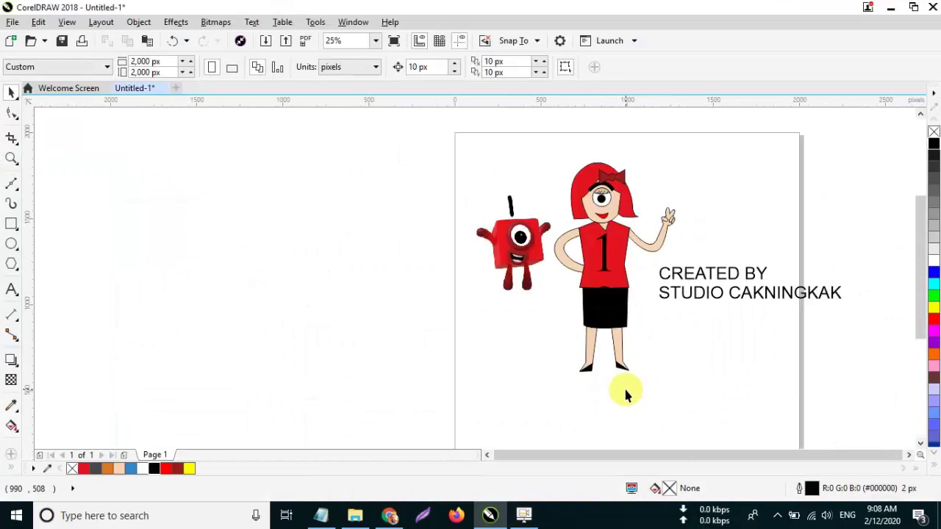
{"action": "left_click", "coordinate": [389, 516]}
{"action": "left_click_drag", "start_coordinate": [231, 102], "coordinate": [63, 111]}
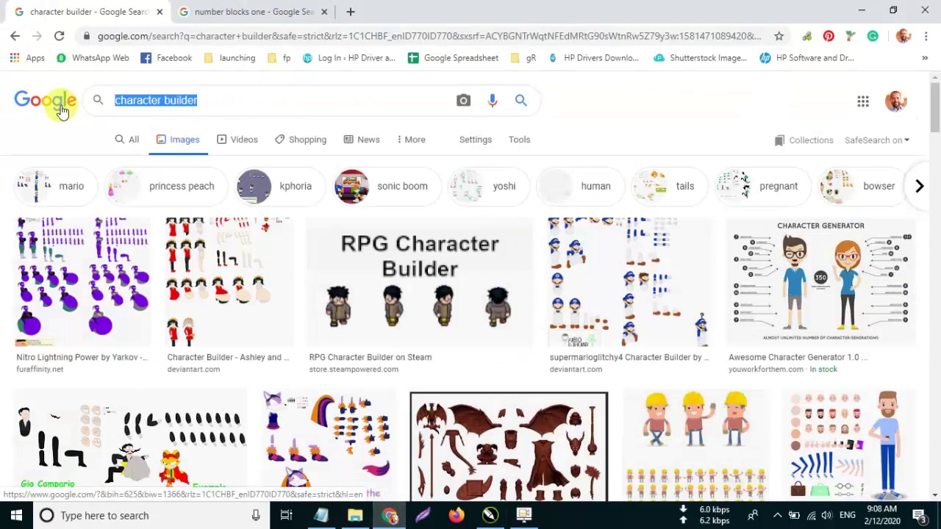
{"action": "type", "text": "background vil"}
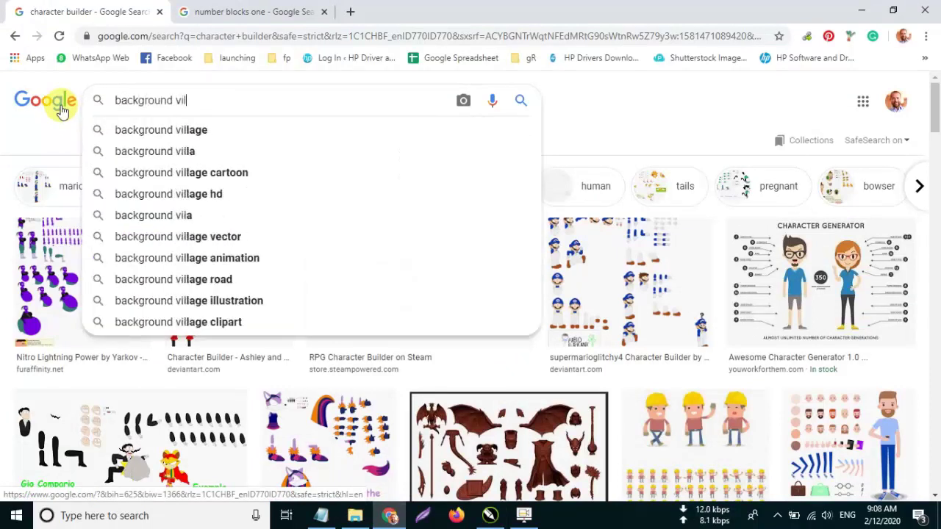
{"action": "right_click", "coordinate": [62, 111]}
{"action": "left_click", "coordinate": [199, 99]}
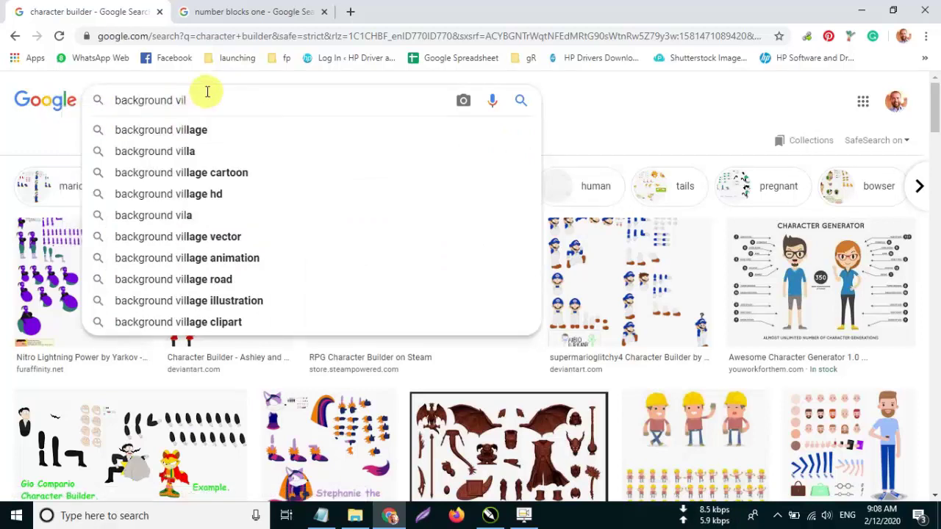
{"action": "left_click", "coordinate": [215, 179]}
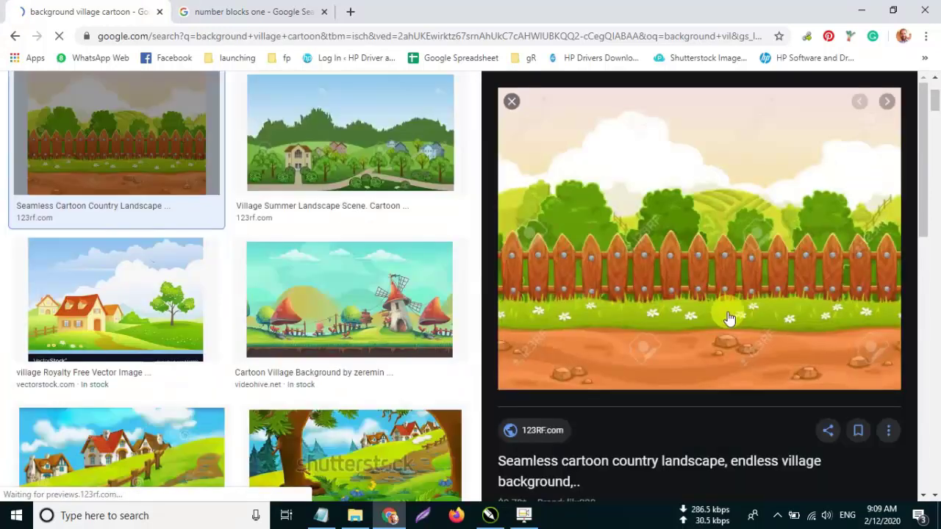
Step: Open the "Cartoon Village Background" result with the windmill and mushroom houses, and copy its image
{"action": "right_click", "coordinate": [702, 255]}
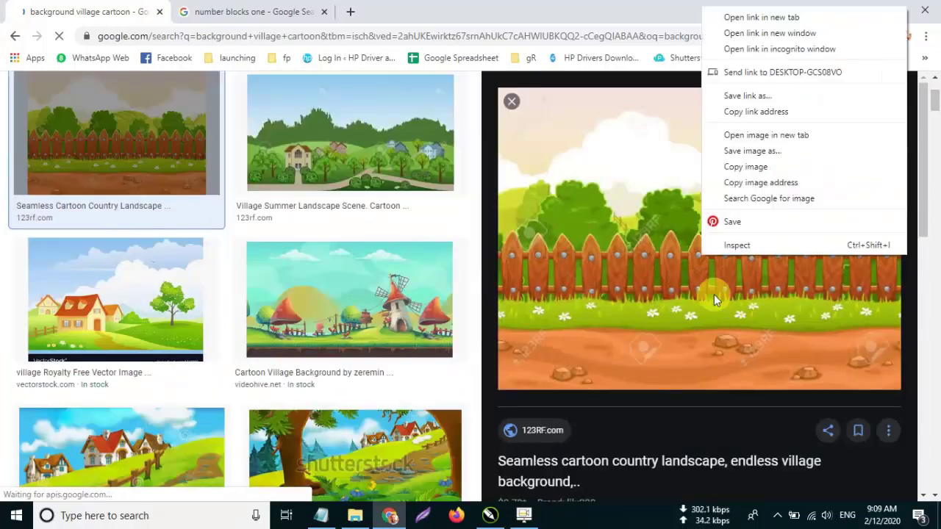
{"action": "left_click", "coordinate": [379, 282]}
{"action": "left_click", "coordinate": [381, 285]}
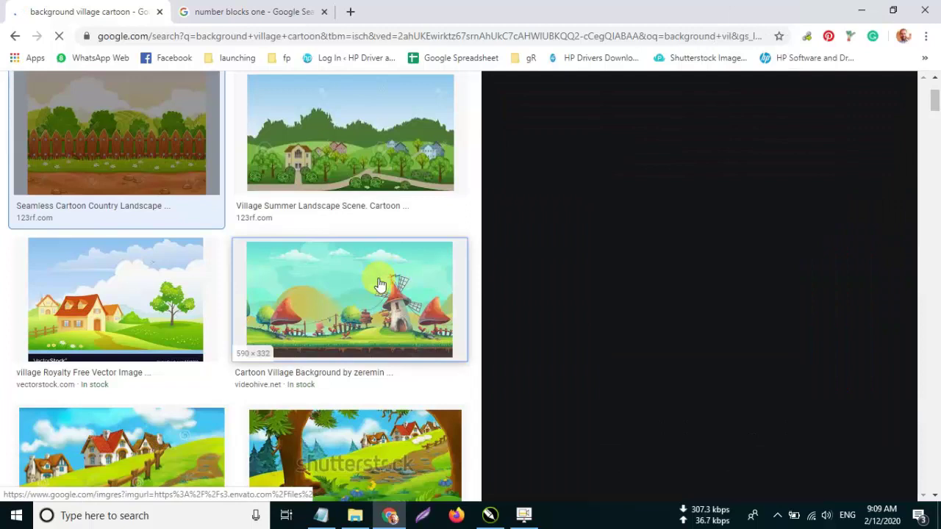
{"action": "right_click", "coordinate": [689, 184]}
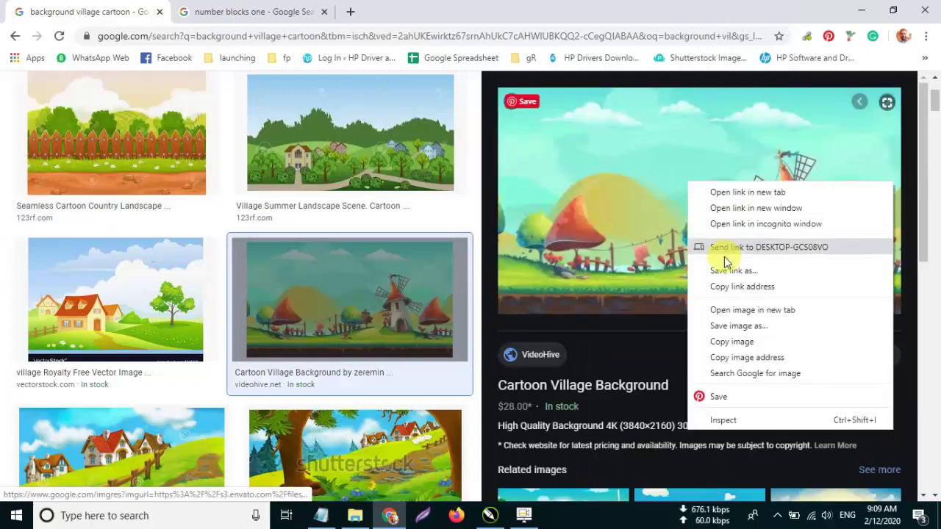
{"action": "left_click", "coordinate": [737, 347]}
{"action": "left_click", "coordinate": [523, 516]}
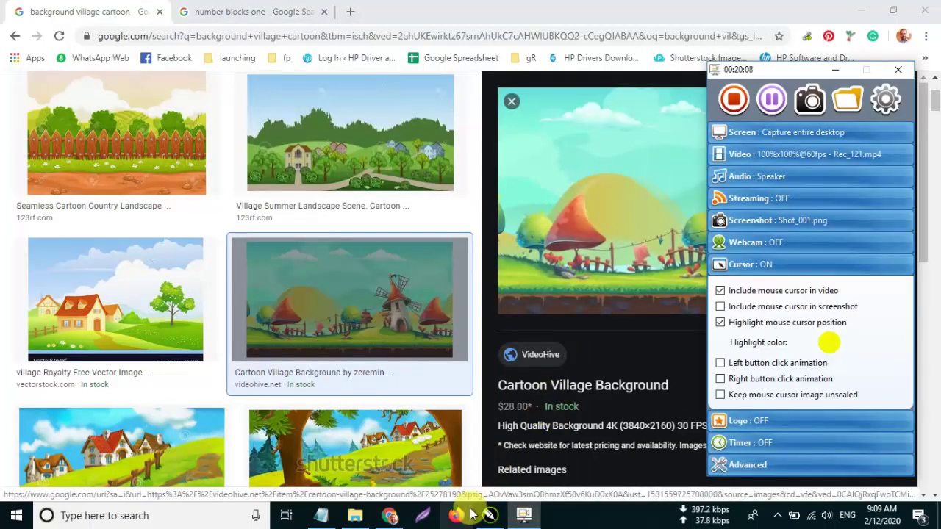
{"action": "left_click", "coordinate": [401, 518]}
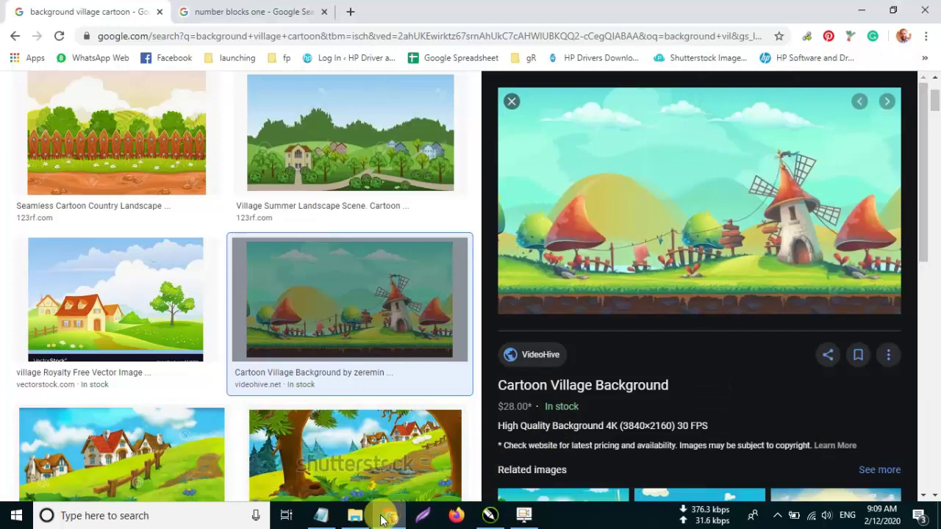
Step: Switch to CorelDRAW, paste the copied village image and enlarge it to about 2,581 × 1,452 px, covering the girl, block character and credit text
{"action": "left_click", "coordinate": [490, 517]}
{"action": "key", "text": "ctrl+v"}
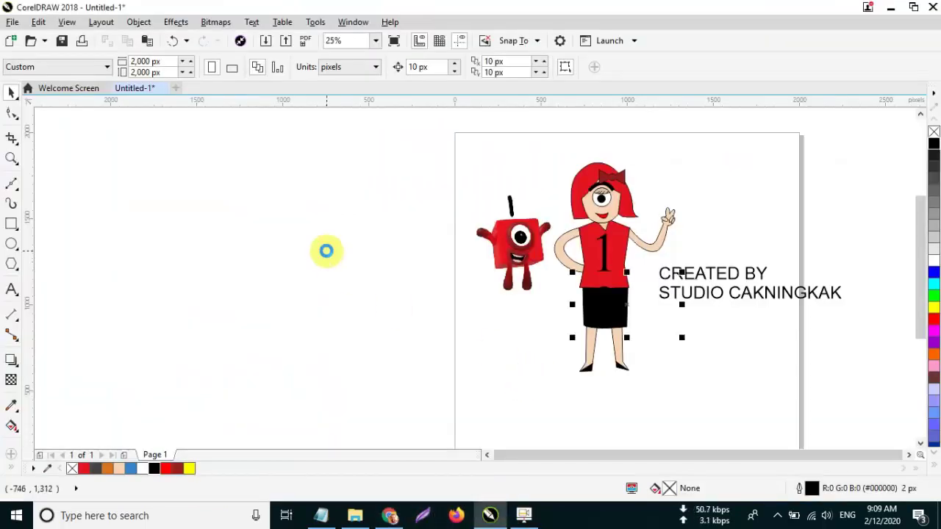
{"action": "left_click_drag", "start_coordinate": [685, 340], "coordinate": [854, 401]}
{"action": "left_click_drag", "start_coordinate": [714, 341], "coordinate": [571, 195]}
{"action": "left_click_drag", "start_coordinate": [713, 269], "coordinate": [839, 383]}
Step: Send the village image to the back, behind the girl, the block character and the credit text
{"action": "key", "text": "shift+Page_Down"}
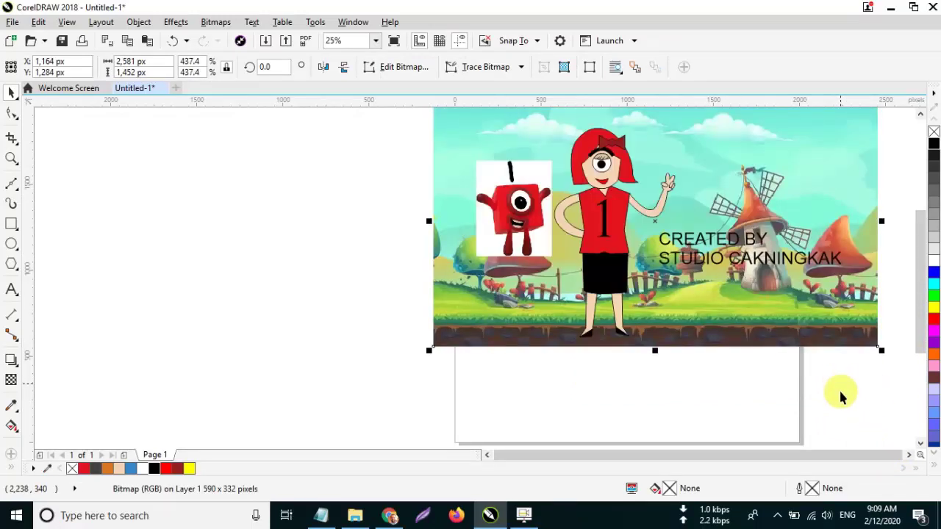
{"action": "left_click", "coordinate": [218, 292]}
{"action": "scroll", "coordinate": [218, 292], "scroll_direction": "down", "scroll_amount": 1}
{"action": "scroll", "coordinate": [479, 249], "scroll_direction": "up", "scroll_amount": 1}
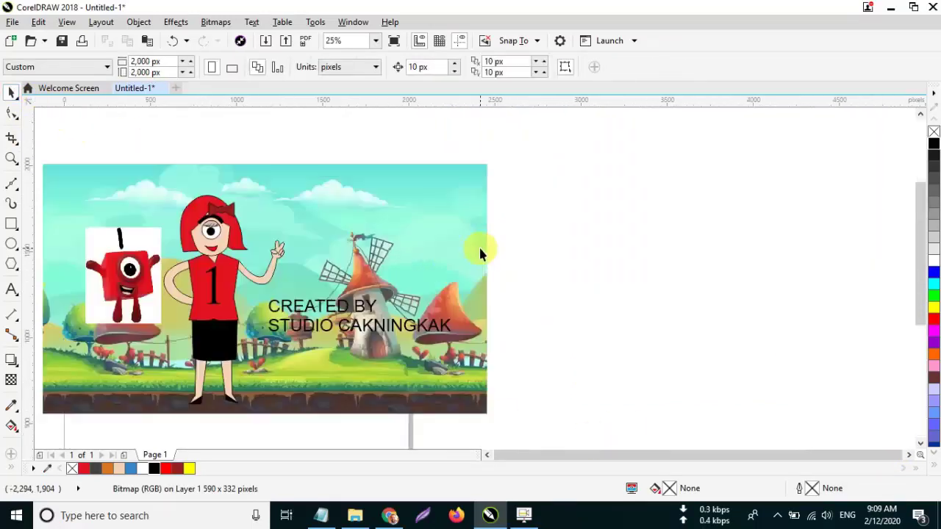
{"action": "scroll", "coordinate": [352, 302], "scroll_direction": "down", "scroll_amount": 1}
{"action": "scroll", "coordinate": [263, 325], "scroll_direction": "up", "scroll_amount": 1}
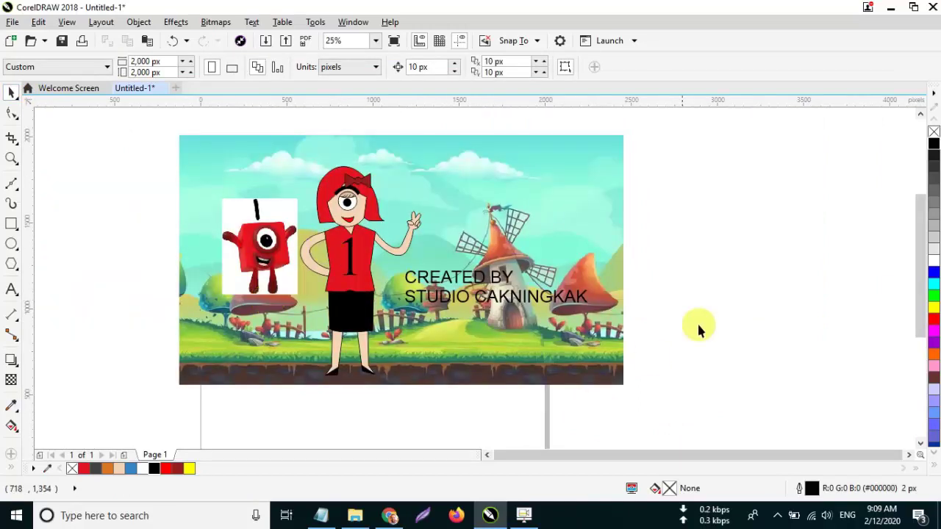
Step: Move the credit text into the sky above the windmill and the red block character bitmap into the village image's upper-left corner
{"action": "left_click_drag", "start_coordinate": [525, 296], "coordinate": [545, 205]}
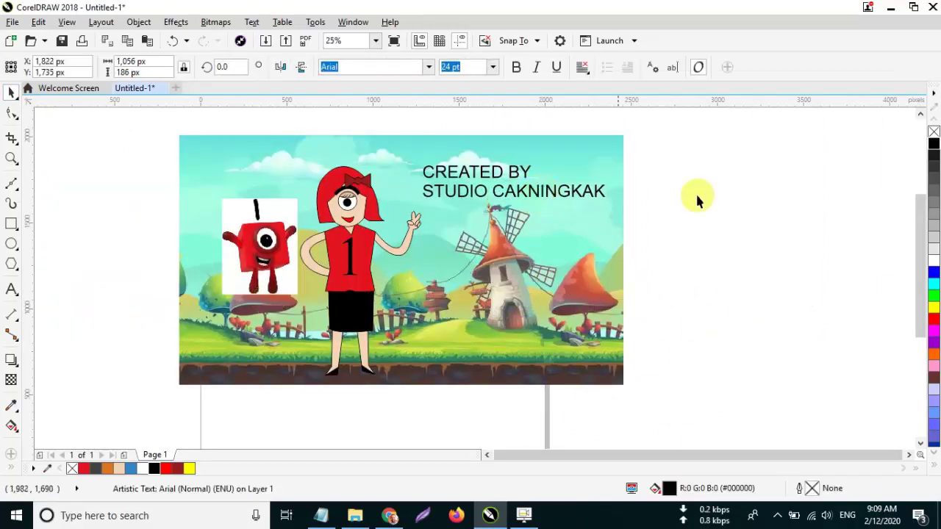
{"action": "scroll", "coordinate": [262, 265], "scroll_direction": "up", "scroll_amount": 1}
{"action": "scroll", "coordinate": [227, 284], "scroll_direction": "down", "scroll_amount": 1}
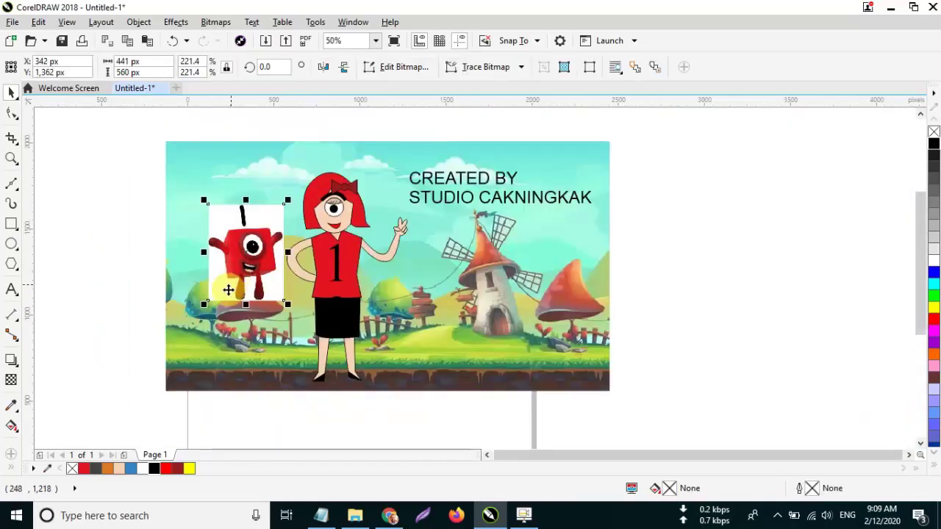
{"action": "left_click_drag", "start_coordinate": [208, 206], "coordinate": [167, 141]}
{"action": "left_click", "coordinate": [778, 287]}
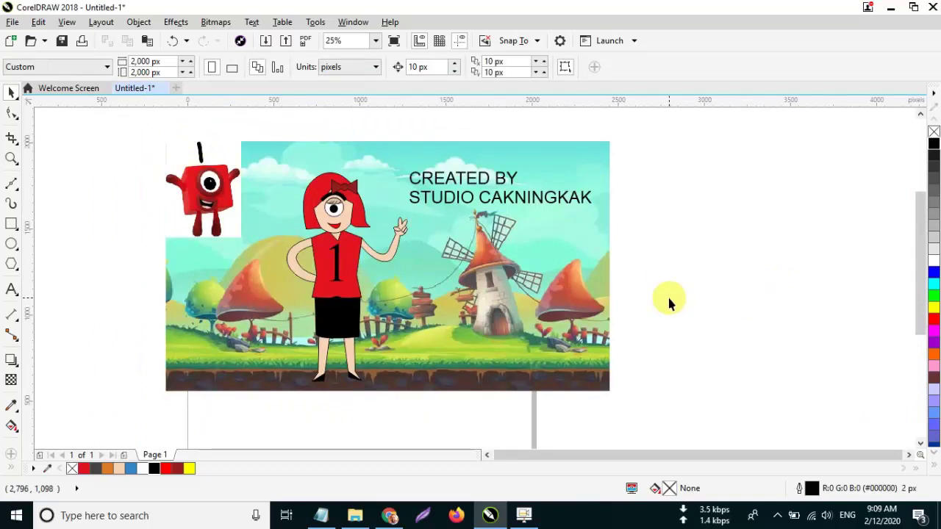
{"action": "left_click", "coordinate": [540, 511]}
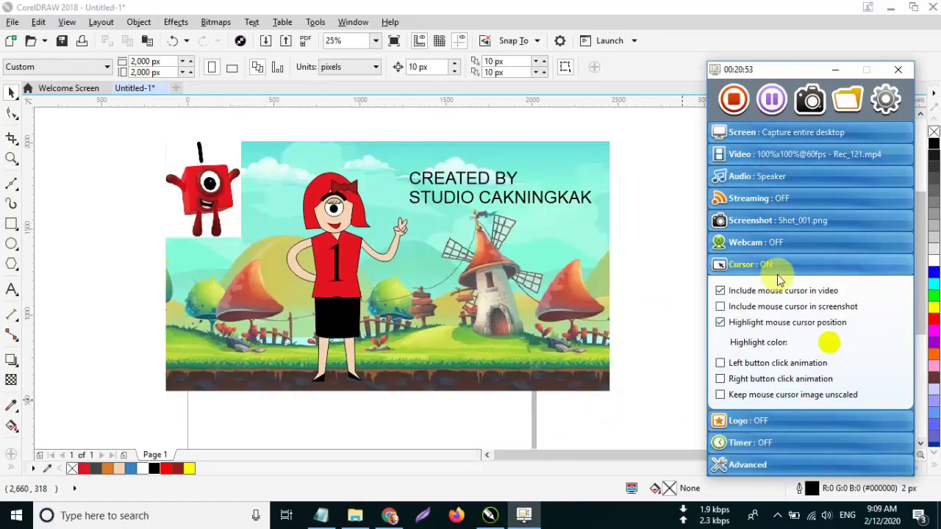